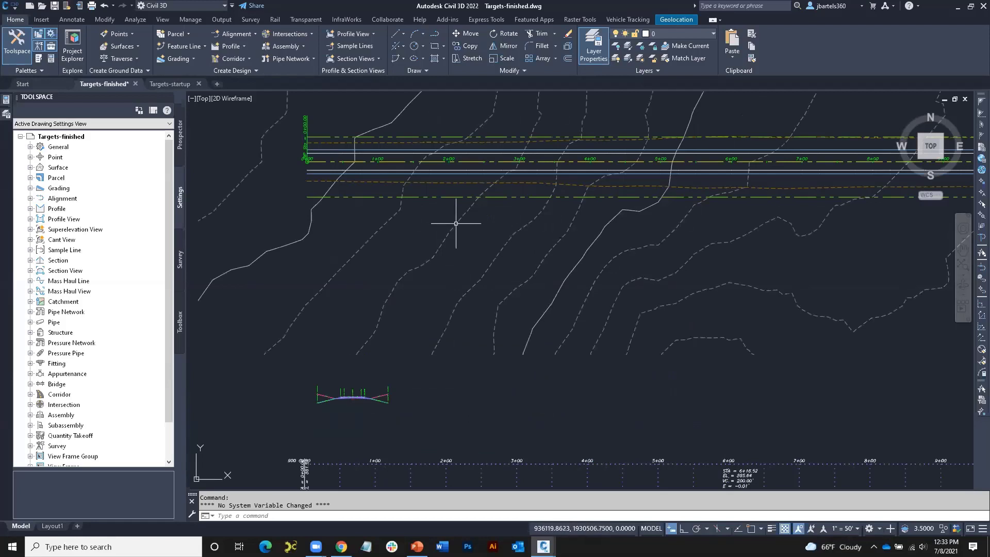
Examine the Road A corridor in plan, from its centerline out to the right-of-way line
mouse_move(455, 223)
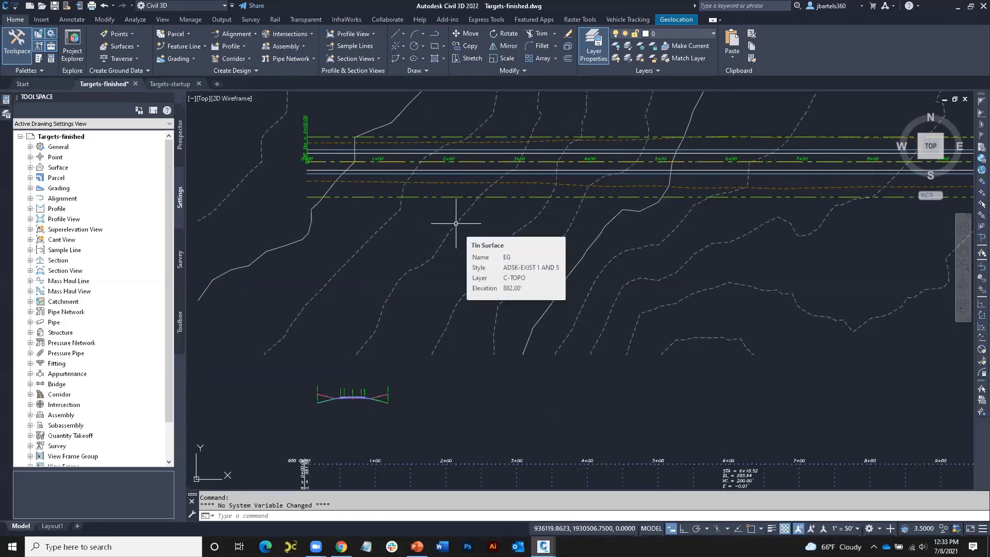
middle_drag(453, 212, 428, 214)
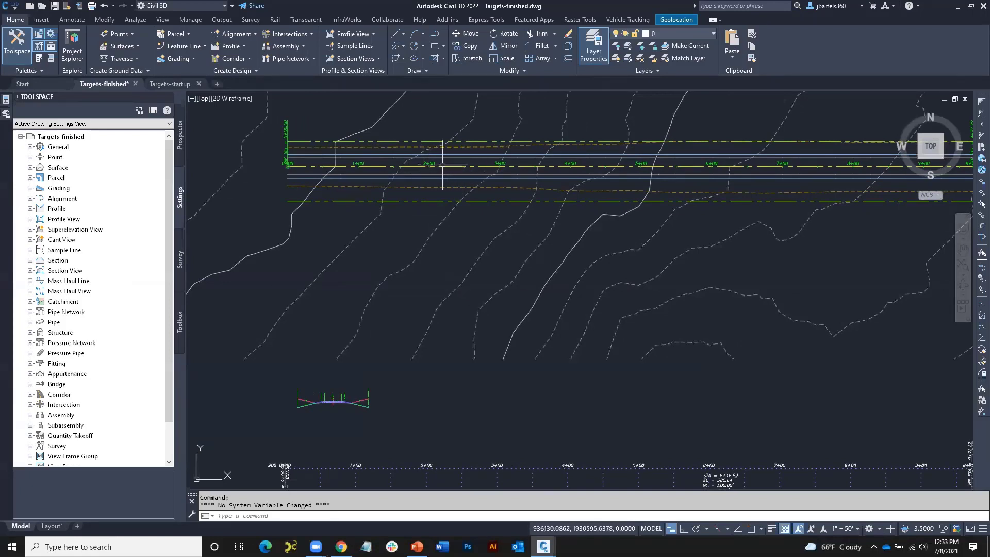
scroll(442, 164, up, 3)
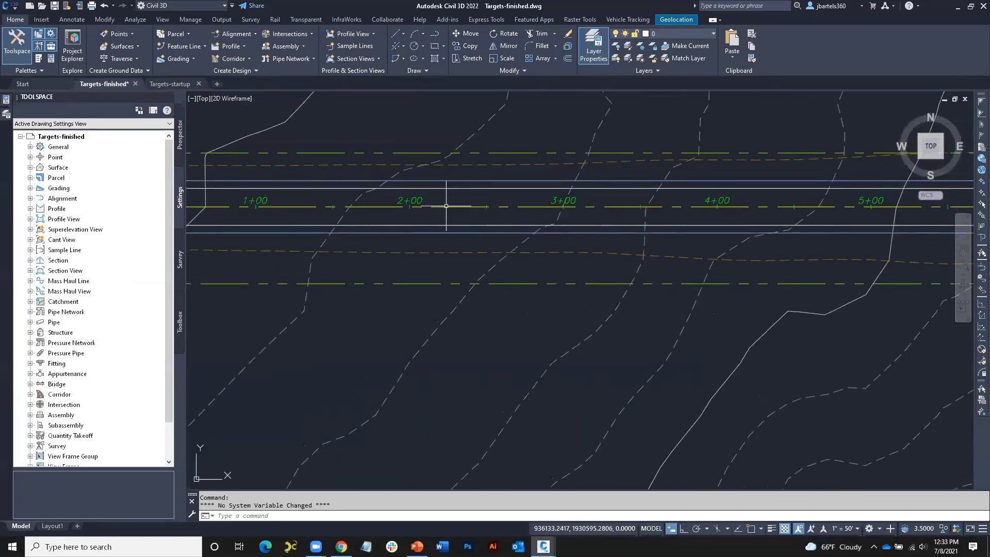
mouse_move(445, 206)
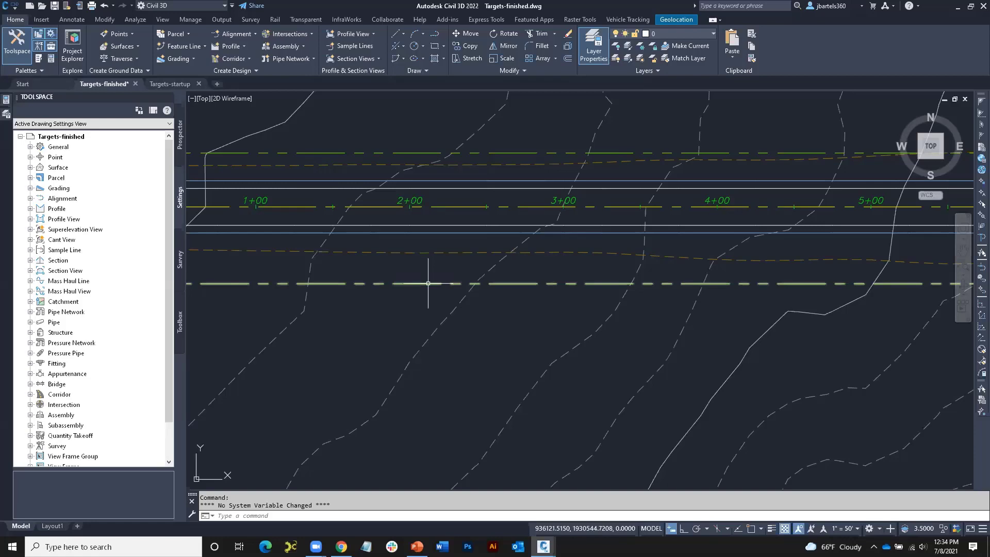
mouse_move(428, 283)
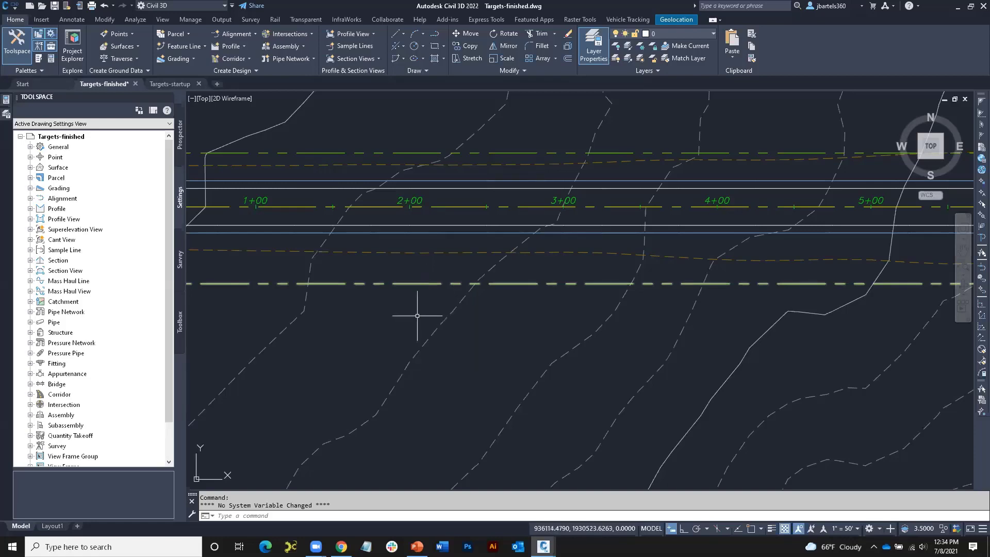
Examine the existing and design grade lines in the Road A profile view and the typical section assembly above it
scroll(416, 314, down, 3)
middle_drag(431, 368, 444, 151)
middle_drag(441, 296, 439, 177)
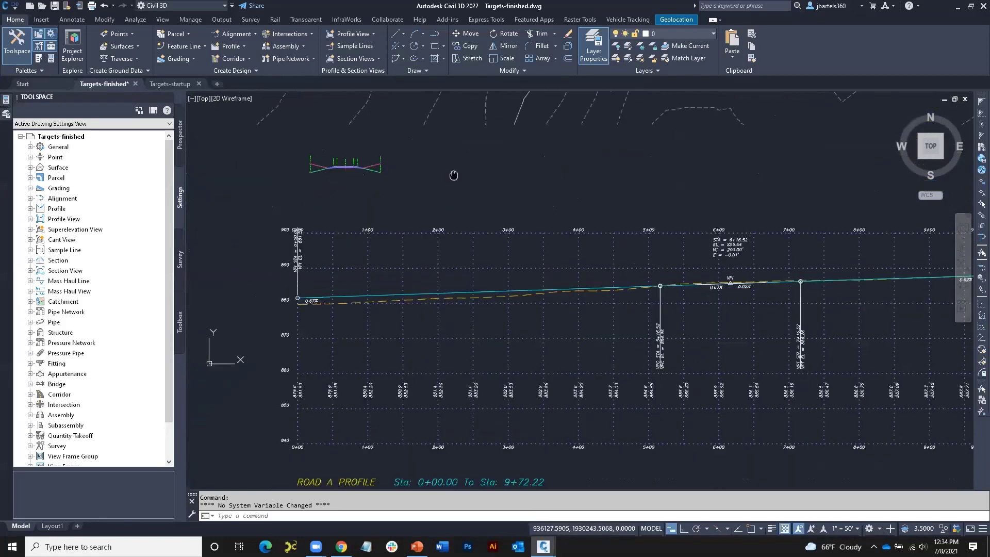
scroll(387, 276, up, 4)
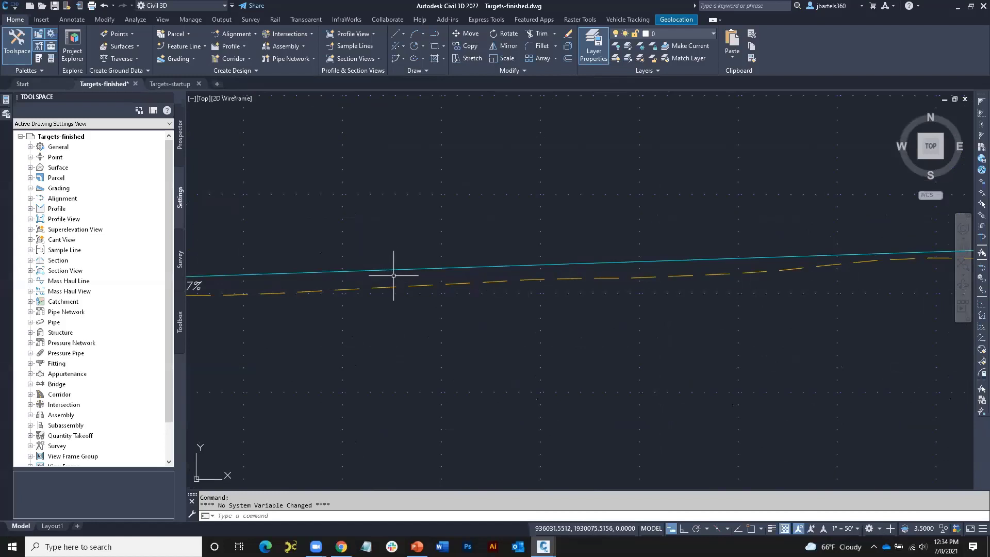
mouse_move(397, 270)
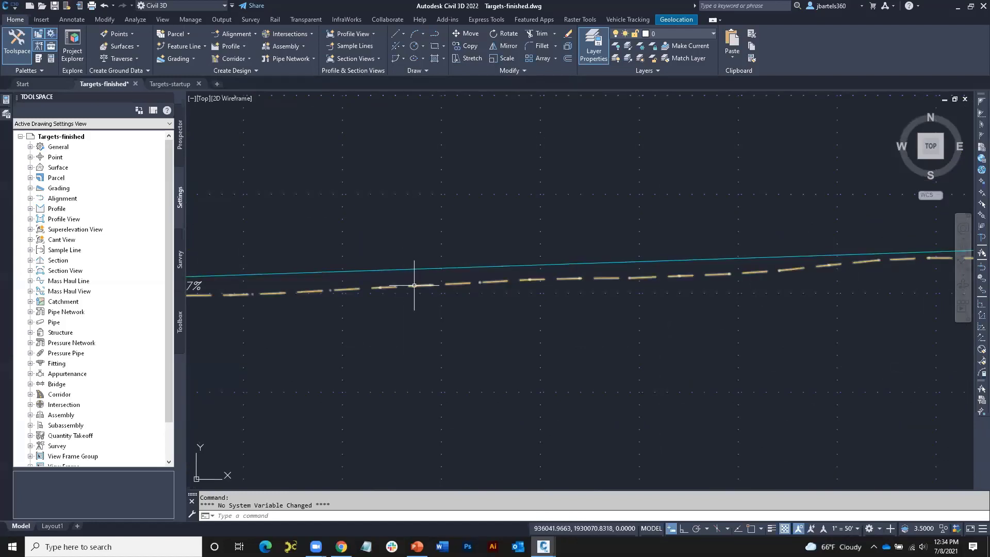
mouse_move(414, 285)
scroll(417, 258, down, 5)
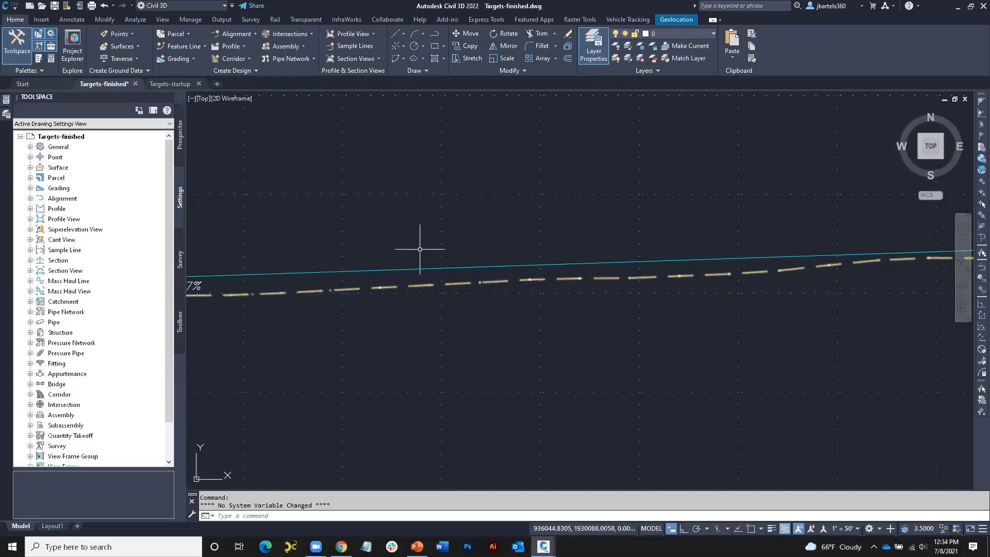
middle_drag(411, 188, 461, 312)
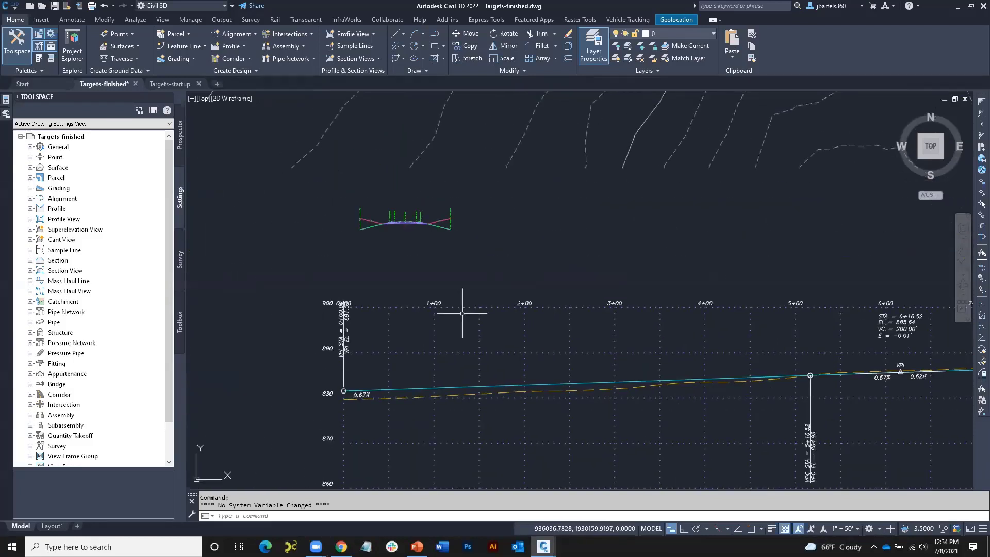
scroll(391, 222, up, 8)
middle_drag(410, 264, 491, 303)
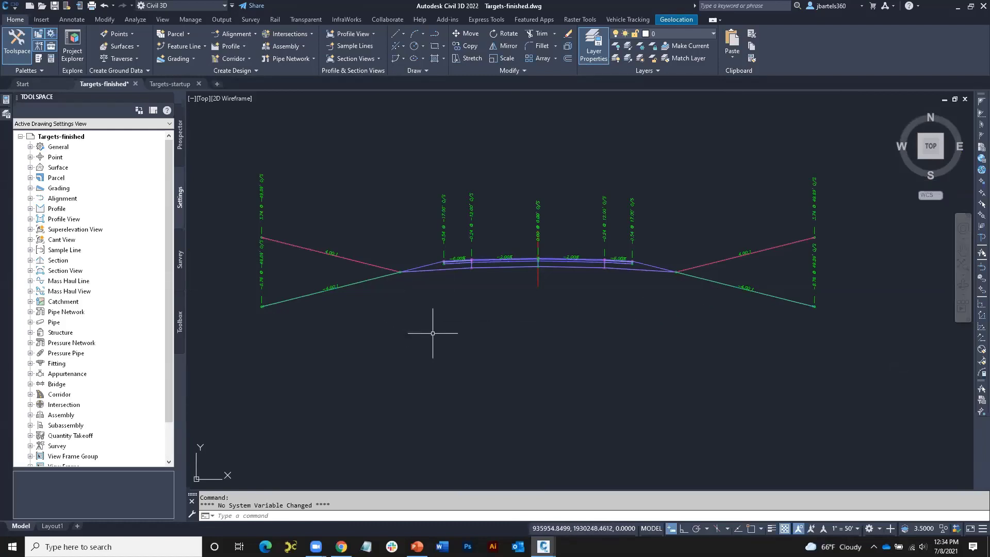
Set the Road A corridor's code set style to ADSK-WORKING
scroll(433, 333, down, 2)
middle_drag(523, 175, 418, 448)
scroll(504, 232, down, 2)
middle_drag(520, 167, 461, 463)
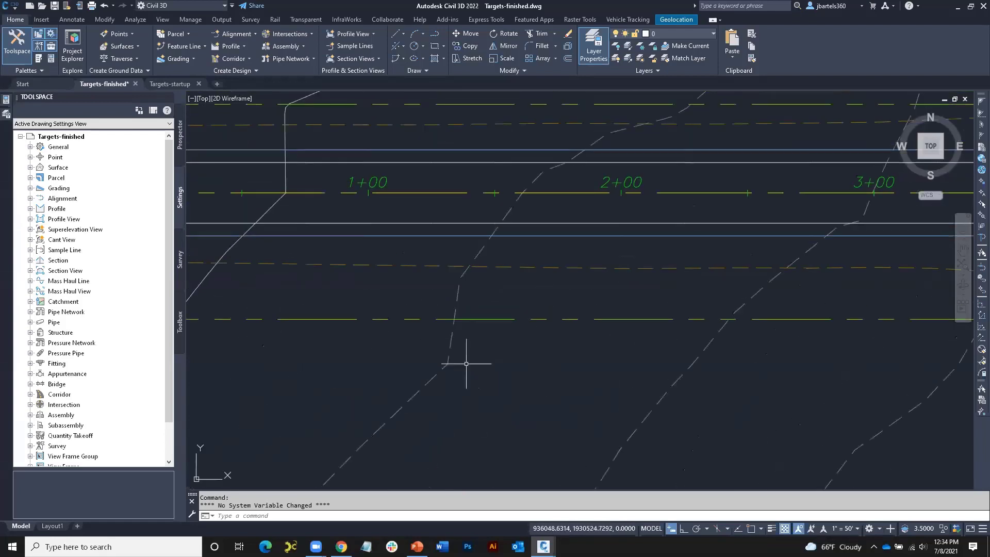
middle_drag(416, 269, 490, 358)
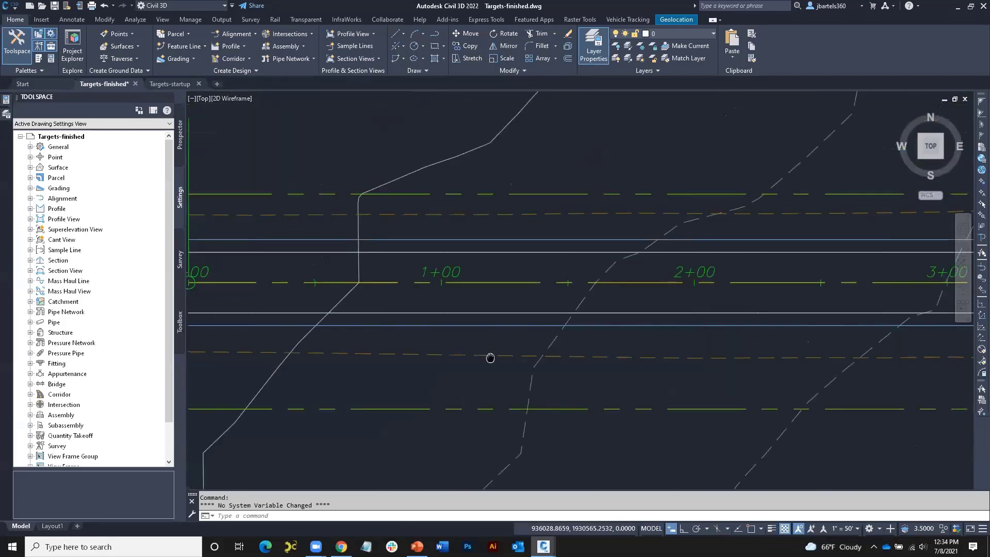
click(418, 326)
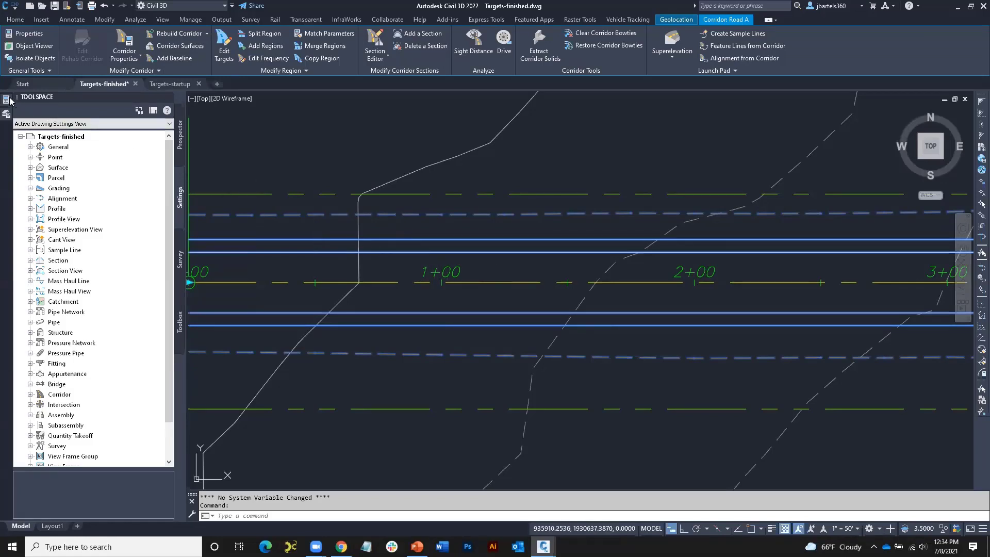
mouse_move(10, 98)
click(188, 260)
click(190, 261)
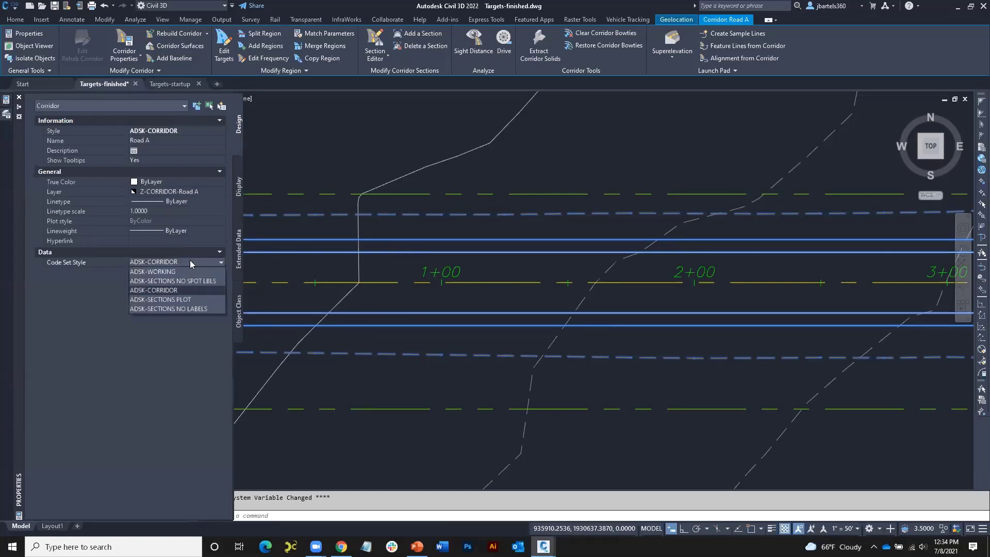
click(181, 272)
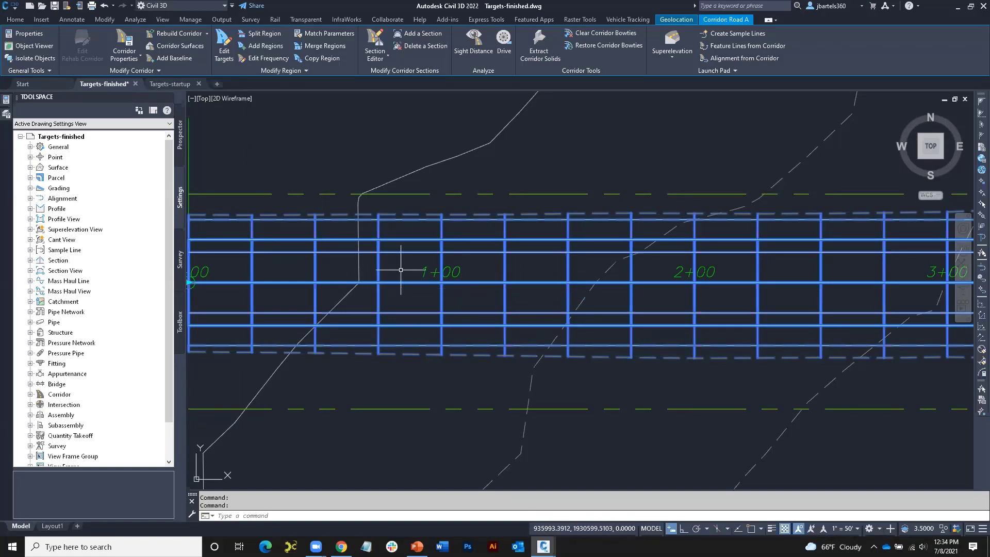
Set the Road A corridor's code set style back to ADSK-CORRIDOR and deselect the corridor
click(5, 99)
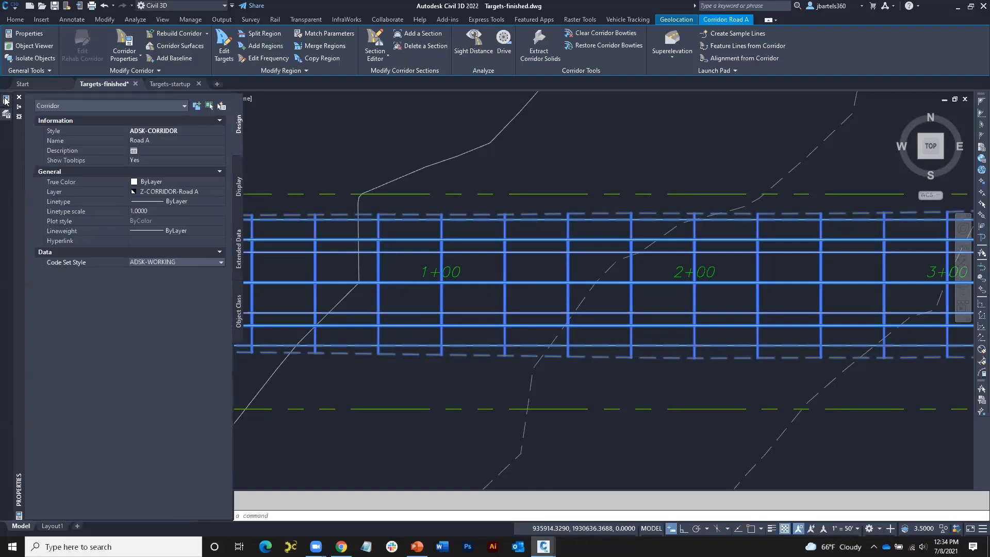
click(175, 261)
click(176, 290)
key(Escape)
key(Escape)
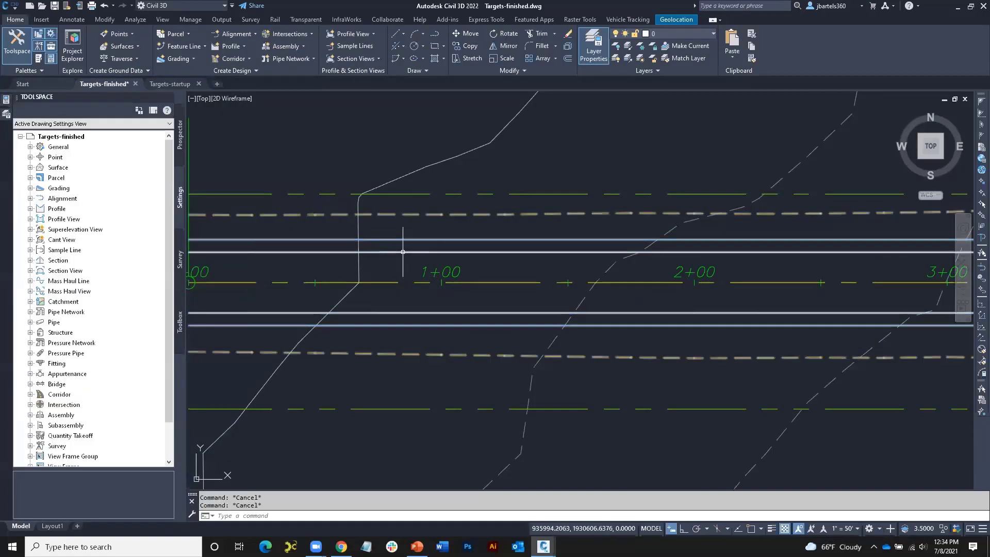
Thaw the $Target-alignment layer to display the widening alignment along Road A
mouse_move(403, 251)
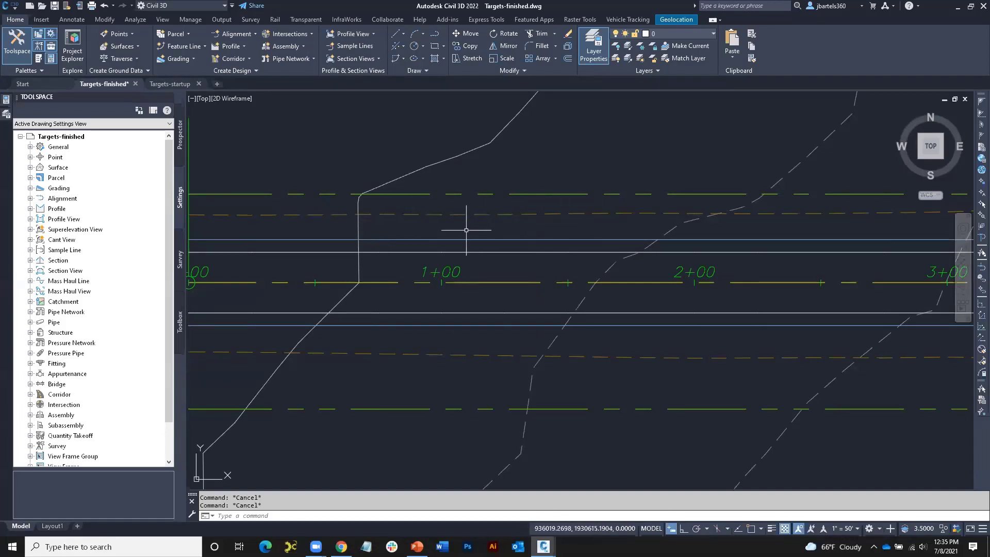
scroll(466, 230, down, 5)
mouse_move(603, 264)
middle_down()
mouse_move(464, 261)
mouse_move(398, 280)
middle_up()
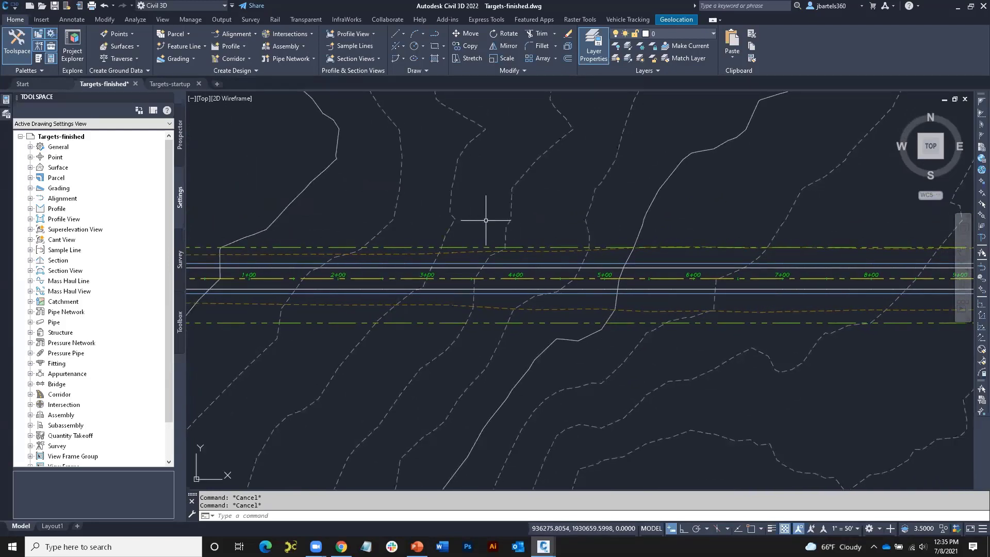
click(713, 36)
scroll(703, 64, up, 2)
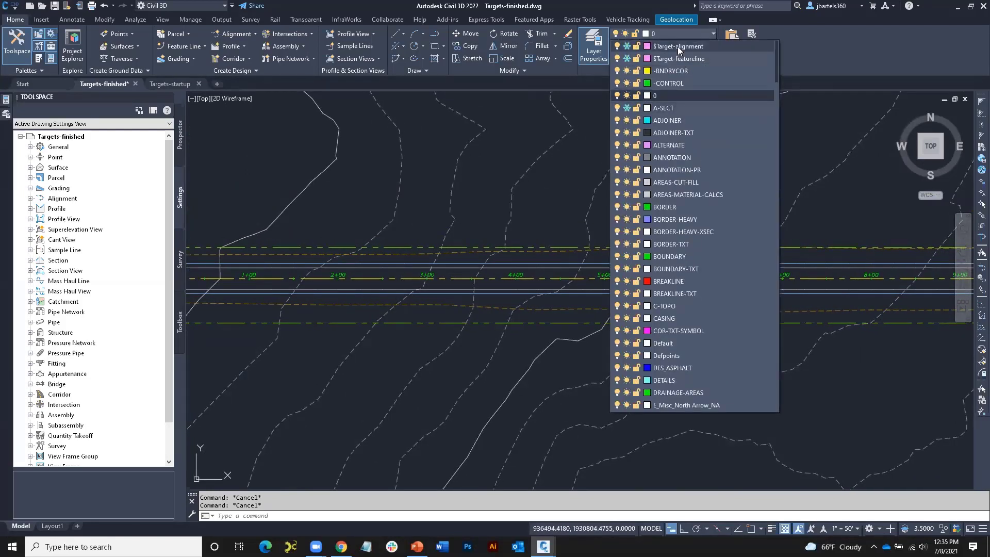
click(627, 46)
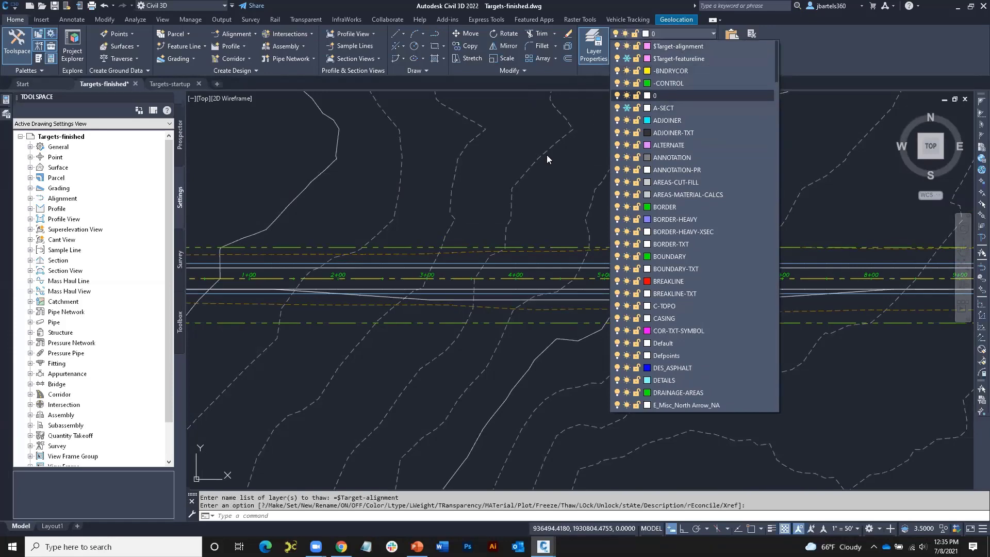
key(Escape)
Inspect the widening alignment along Road A and open the target mapping for the corridor's Typical Section region
scroll(399, 289, up, 3)
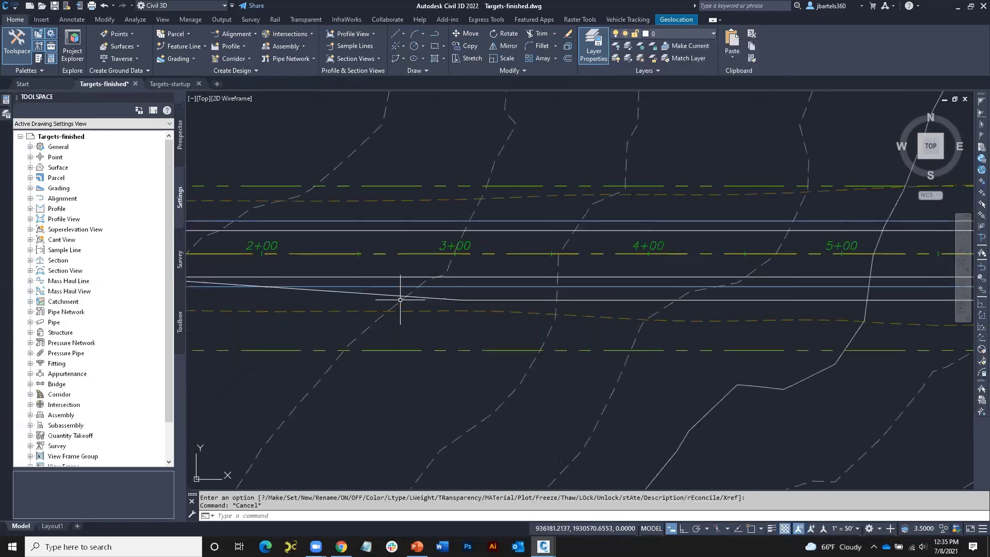
mouse_move(398, 289)
middle_down()
mouse_move(437, 301)
mouse_move(487, 280)
middle_up()
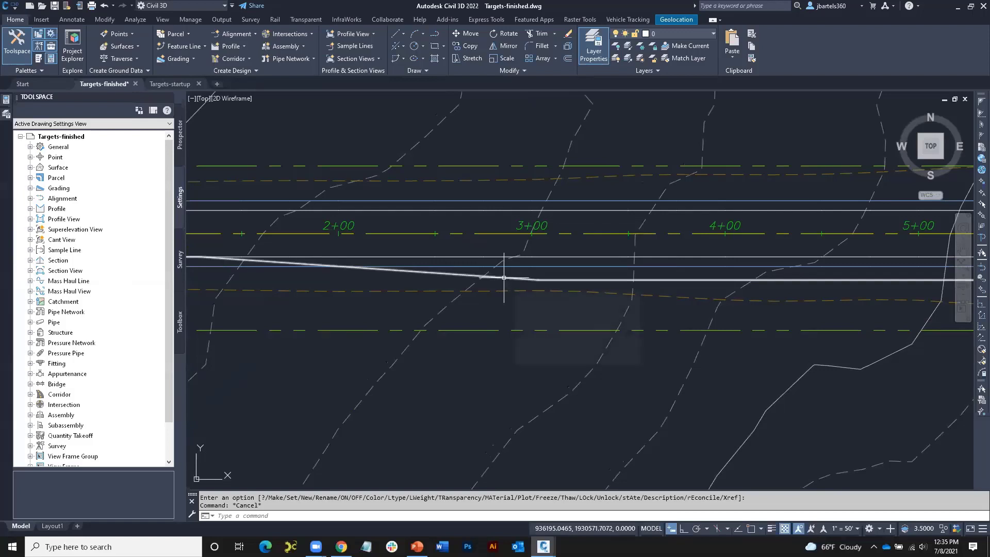
mouse_move(504, 277)
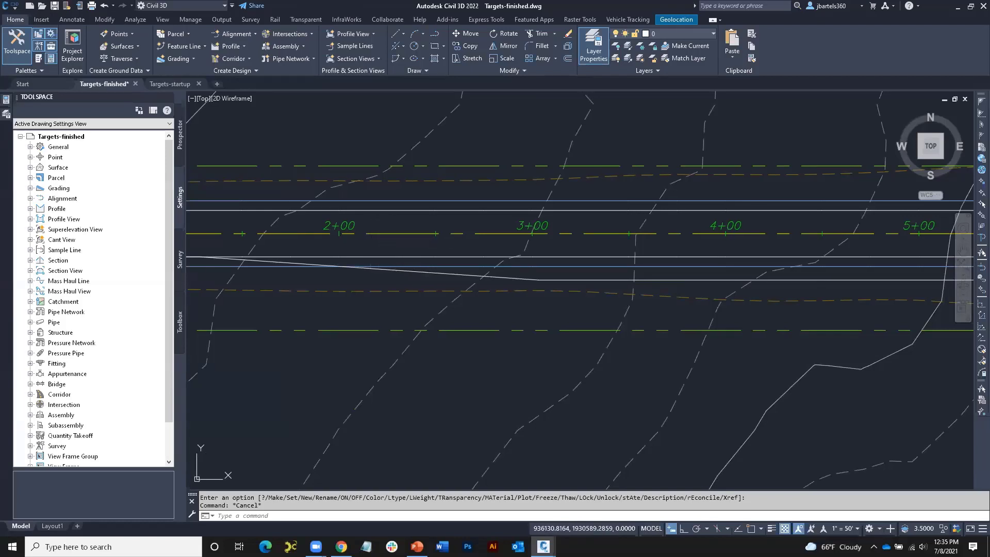
middle_drag(380, 242, 523, 244)
scroll(523, 243, up, 2)
middle_drag(320, 243, 539, 258)
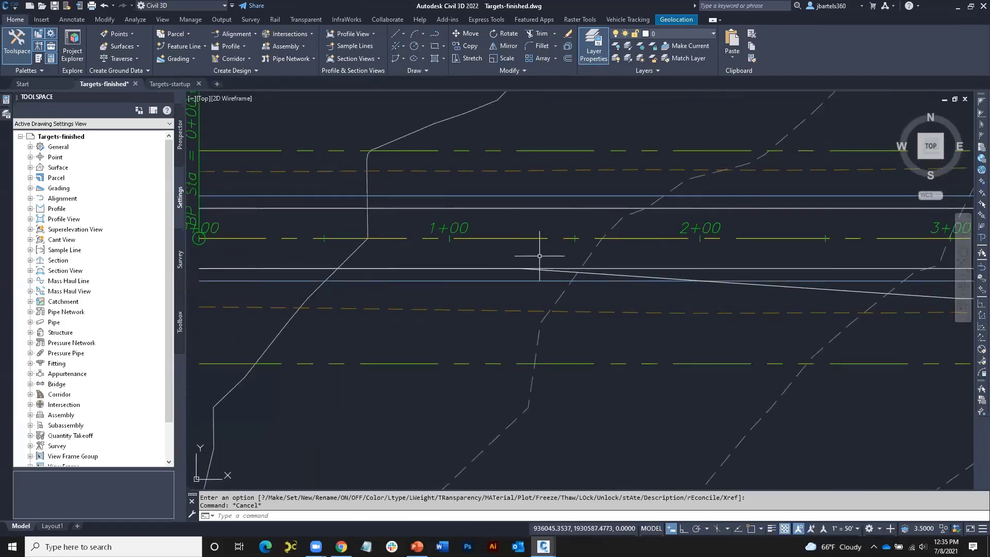
click(298, 208)
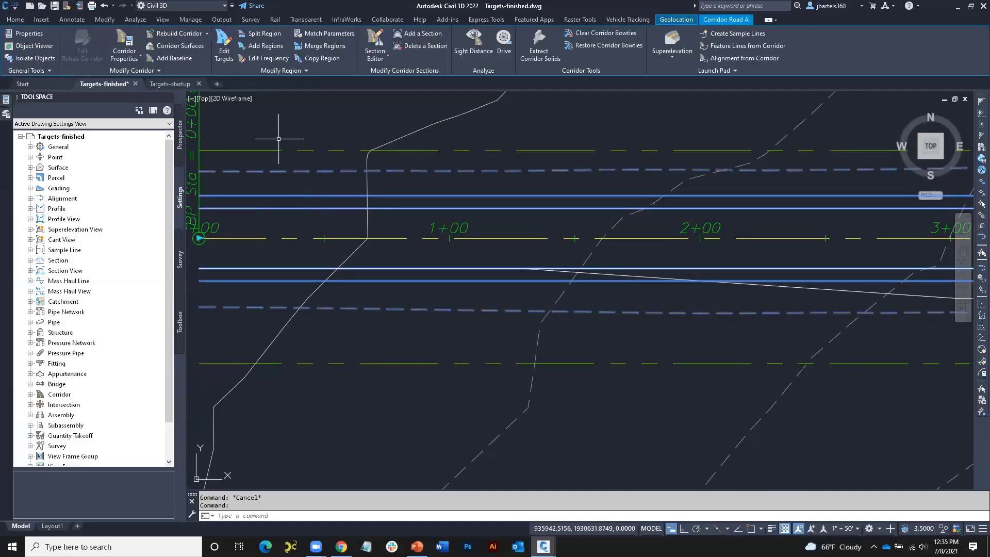
click(224, 45)
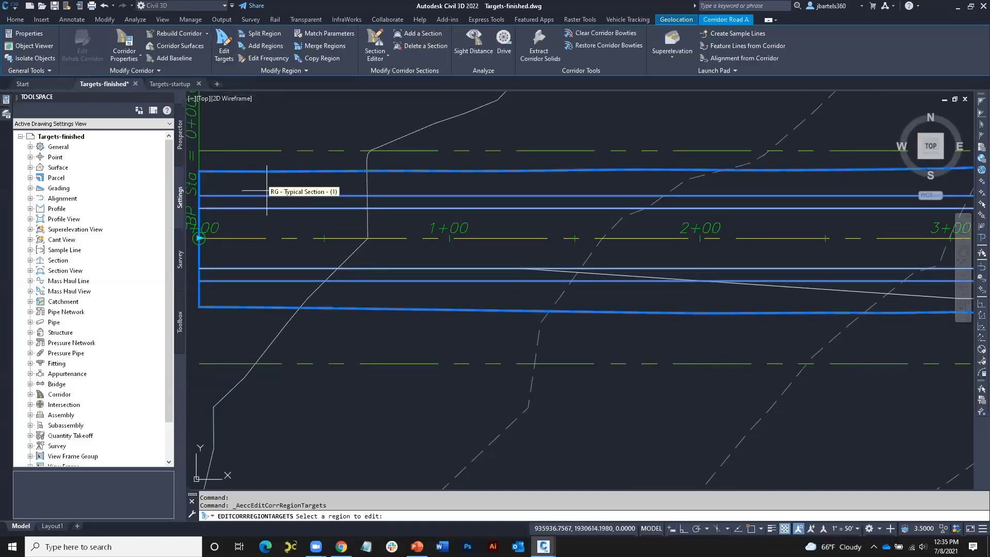
click(278, 221)
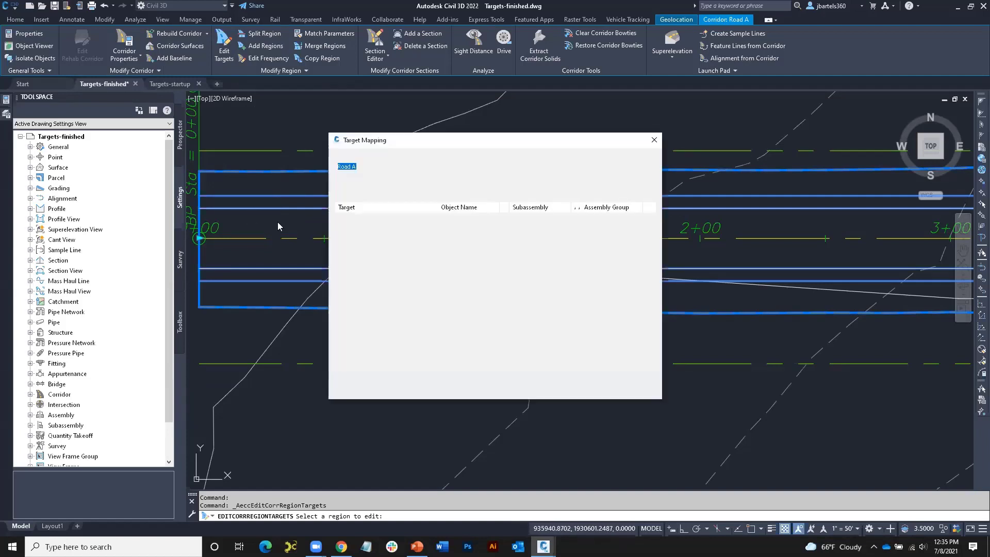
Review the target categories and set the right Lane's Width Target to use alignments as its object type
click(342, 219)
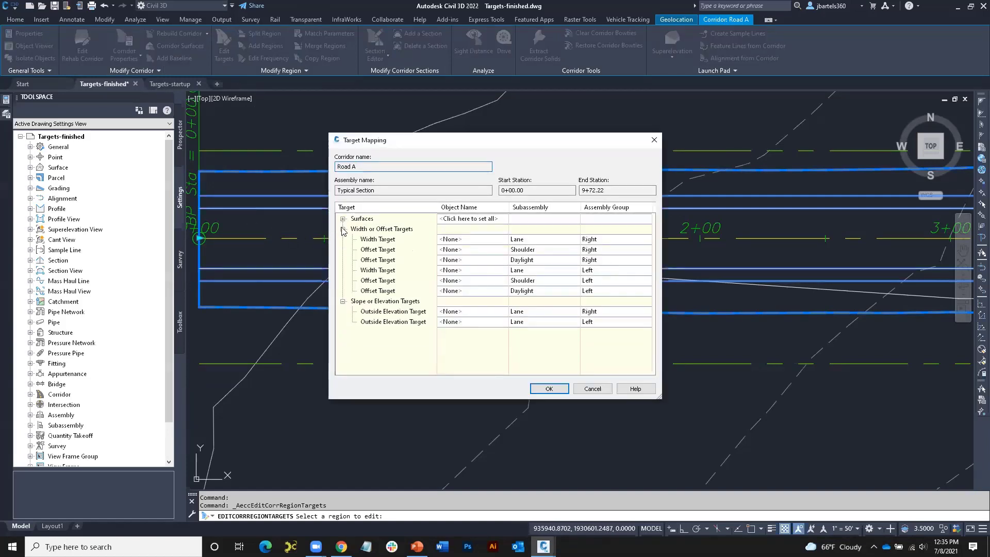
click(342, 229)
click(342, 239)
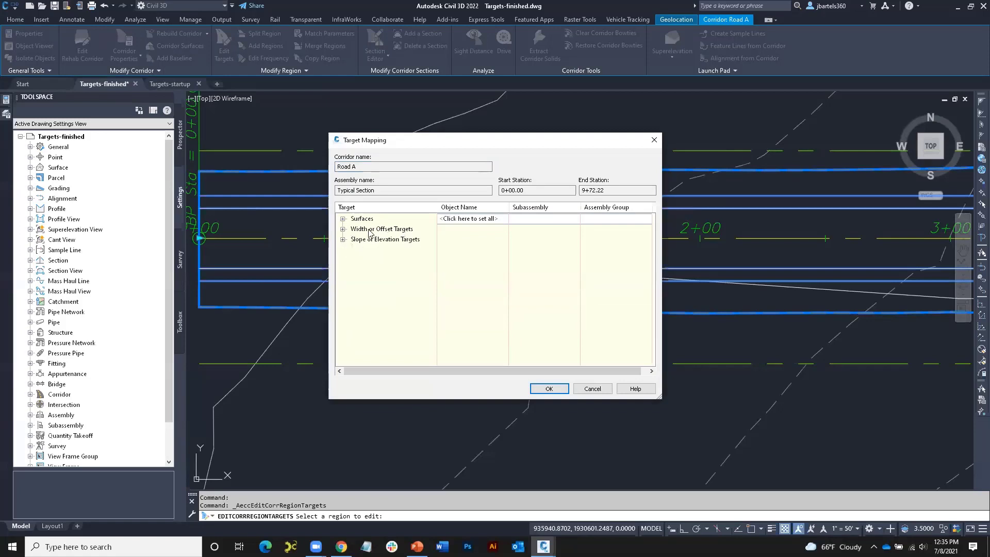
click(342, 229)
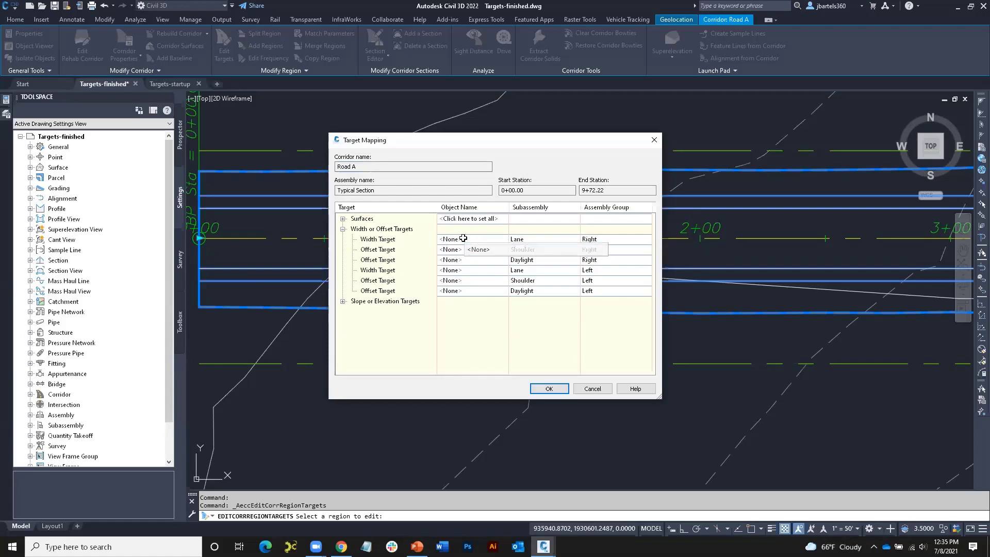
click(465, 239)
click(452, 152)
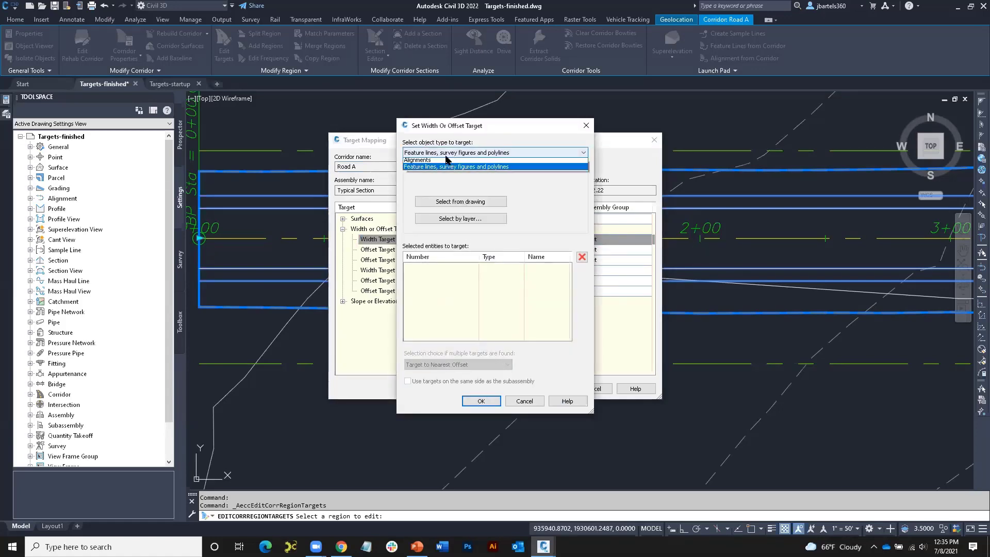
click(433, 165)
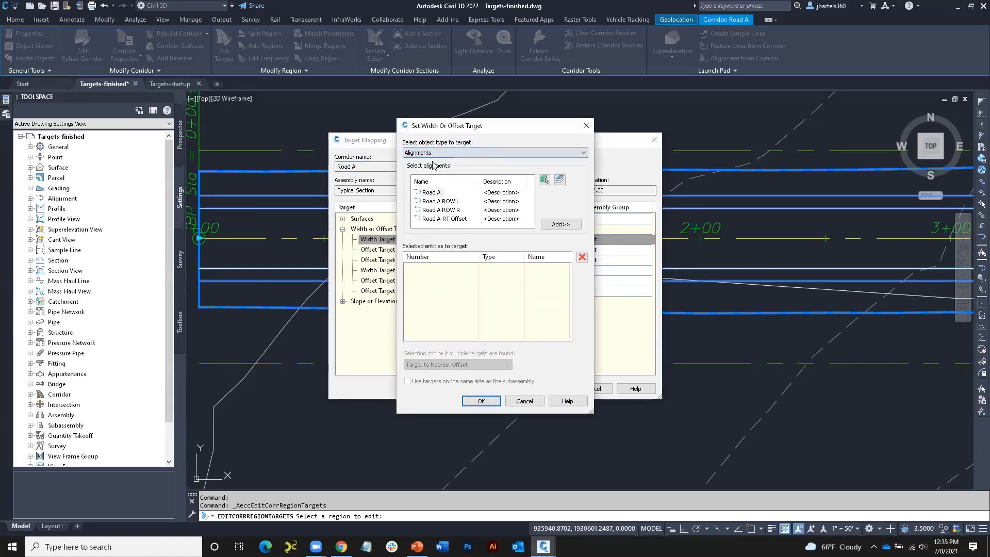
Pick the Road A-RT Offset alignment from the drawing as the right lane's width target and apply the target mapping
click(453, 219)
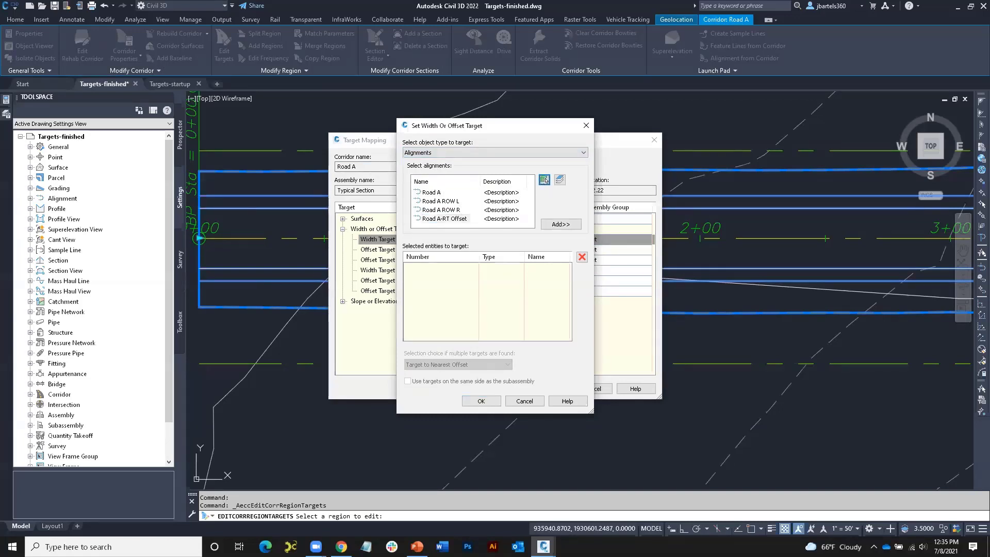
click(543, 180)
click(606, 274)
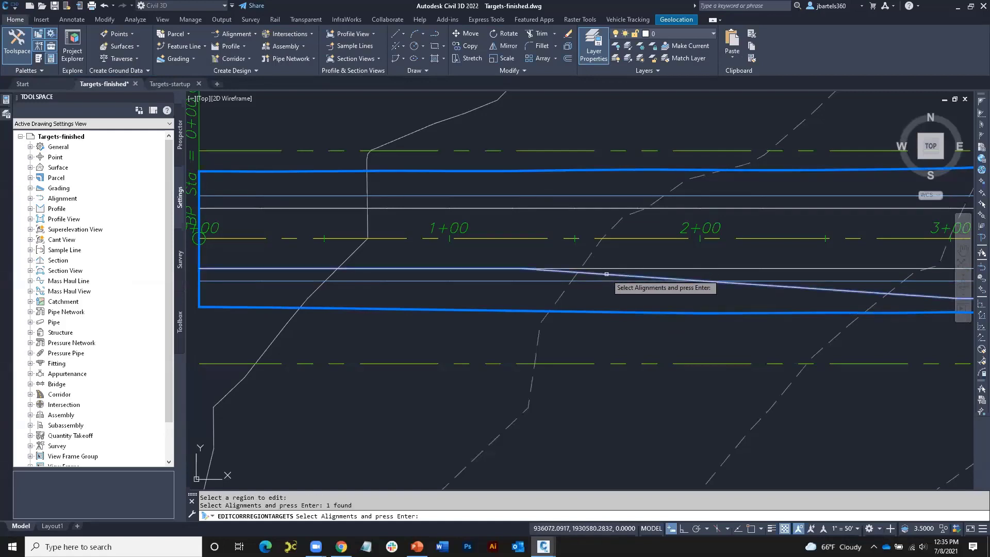
key(Return)
click(565, 225)
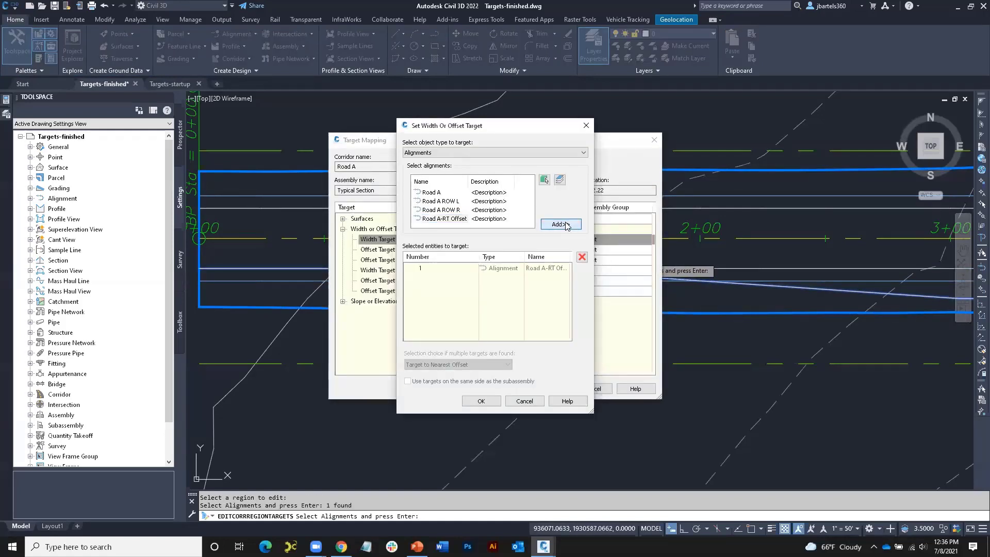
click(481, 401)
click(549, 389)
scroll(484, 358, down, 3)
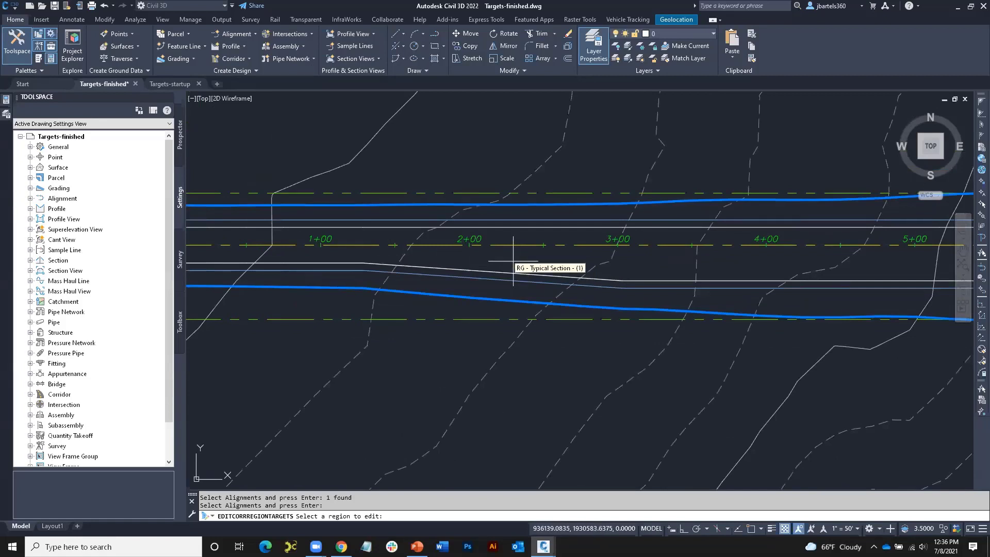
key(Escape)
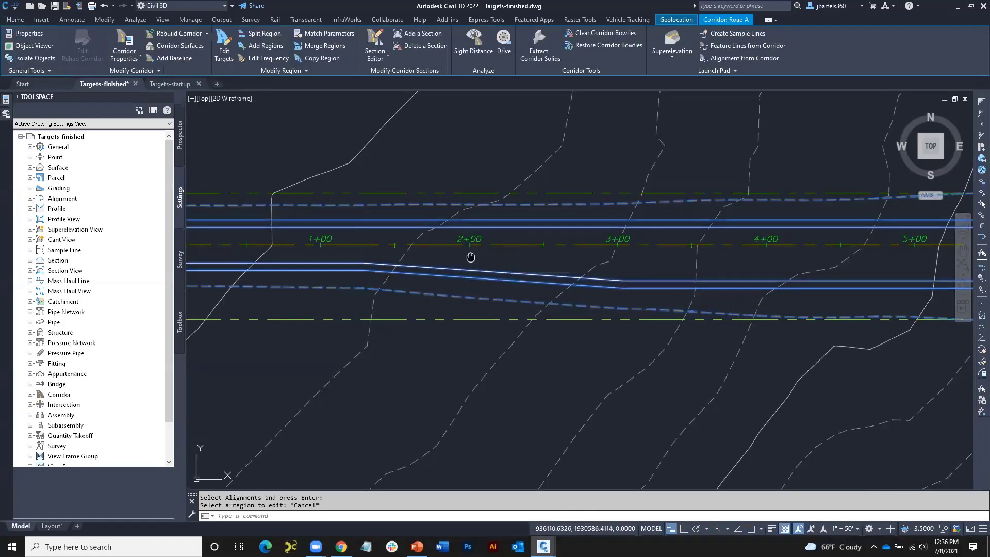
Open the Road A corridor in the Section Editor and enlarge the plan and profile viewports
middle_drag(468, 256, 599, 267)
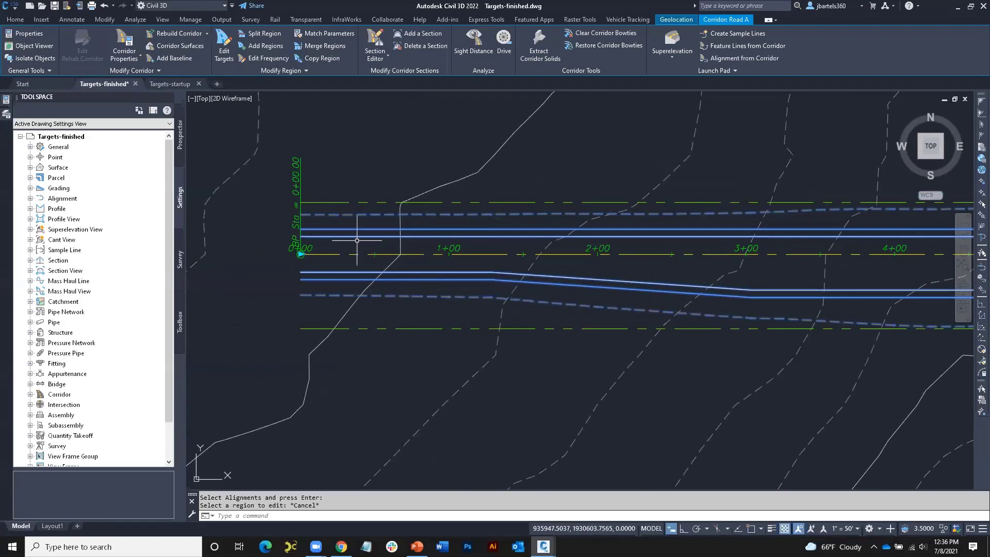
click(373, 37)
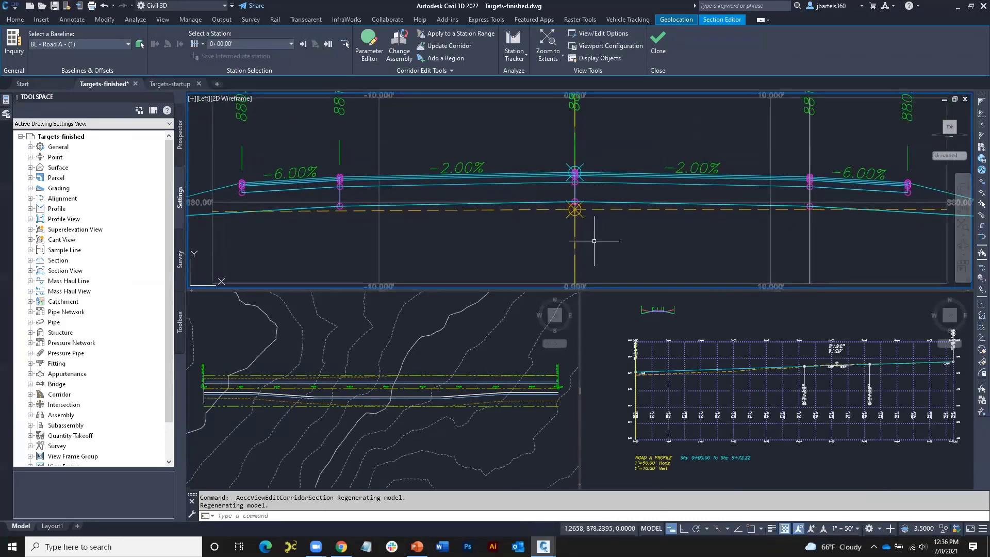
click(507, 346)
scroll(464, 389, up, 5)
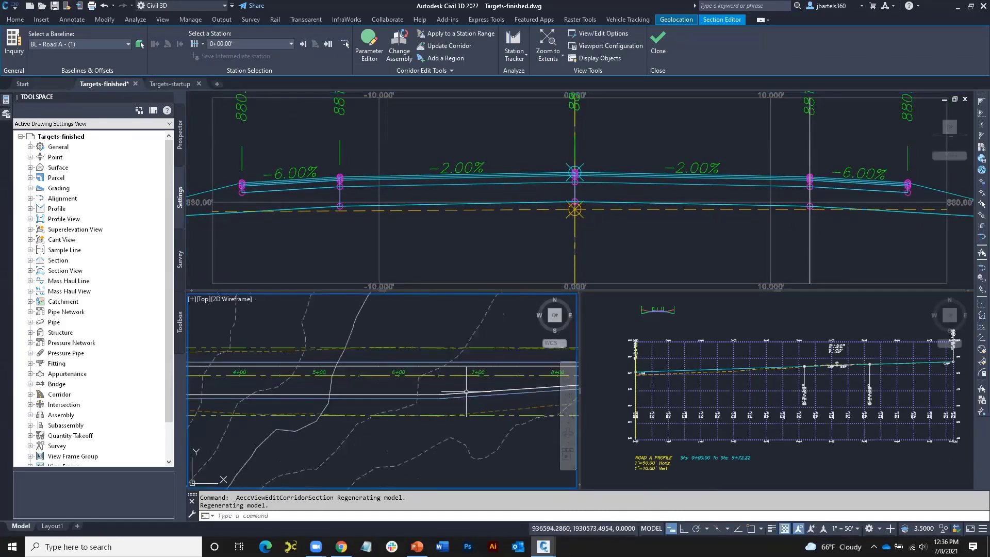
middle_drag(466, 391, 441, 383)
click(652, 376)
scroll(651, 377, up, 6)
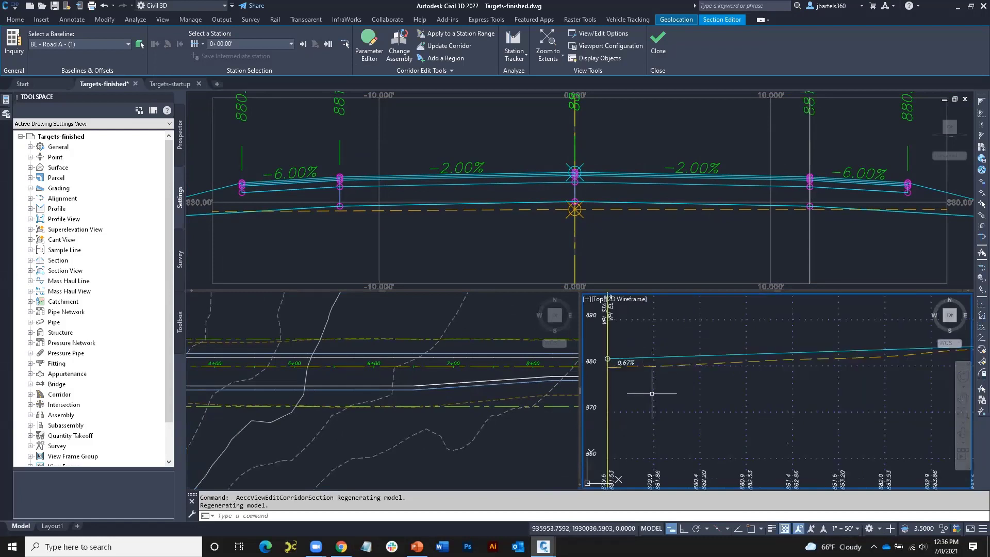
middle_drag(652, 393, 703, 400)
click(628, 240)
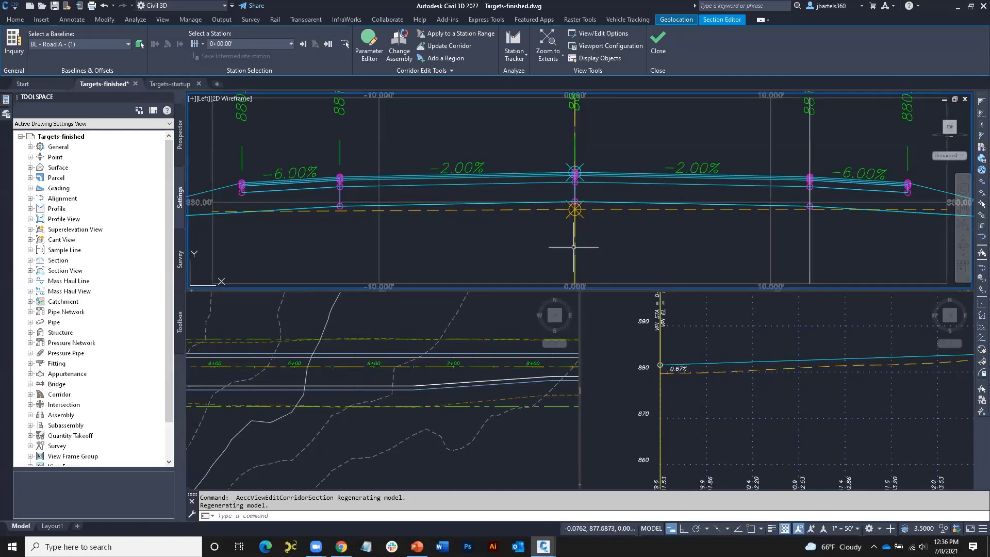
Examine the cross-section at station 0+00.00 and the Road A-RT Offset alignment marker at the right lane edge
click(474, 371)
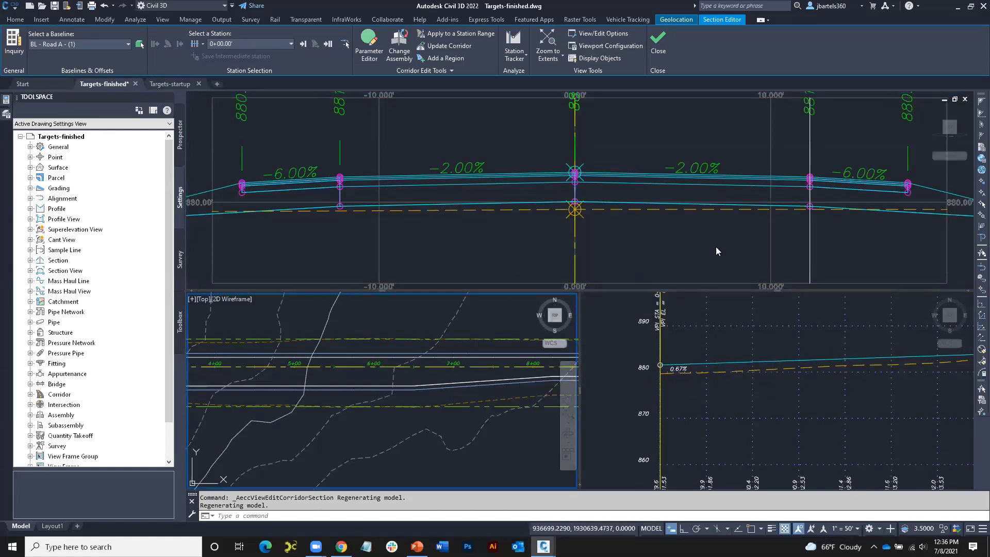
click(802, 239)
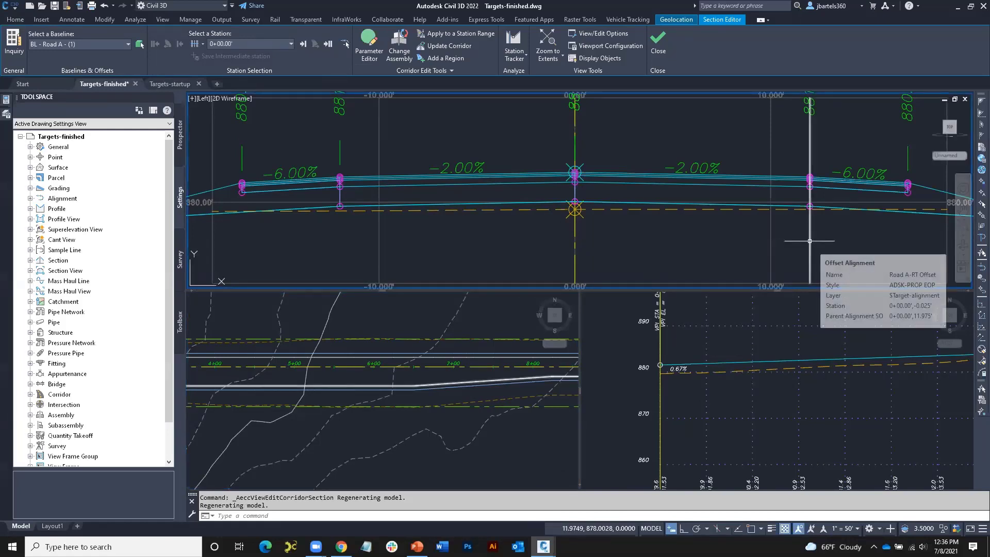
click(620, 238)
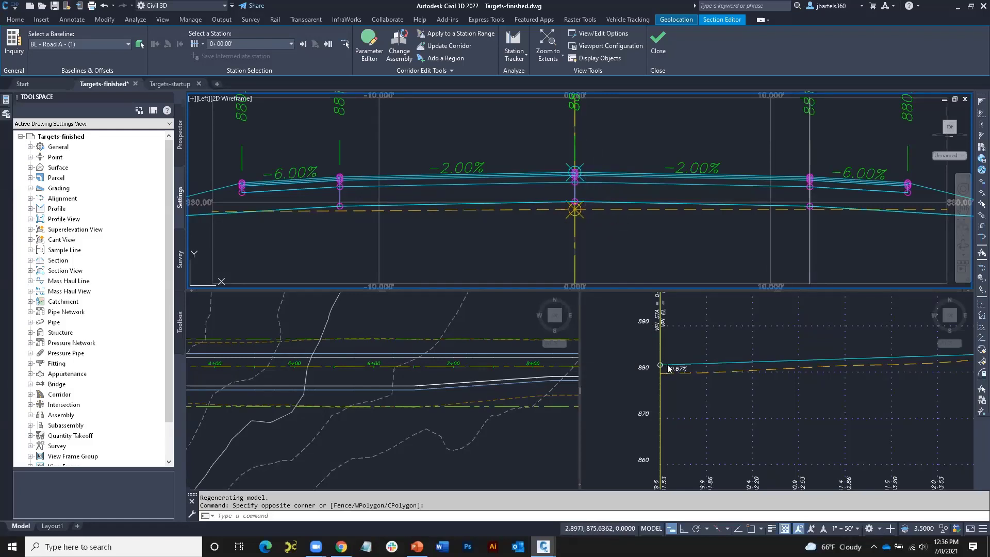
scroll(561, 243, down, 3)
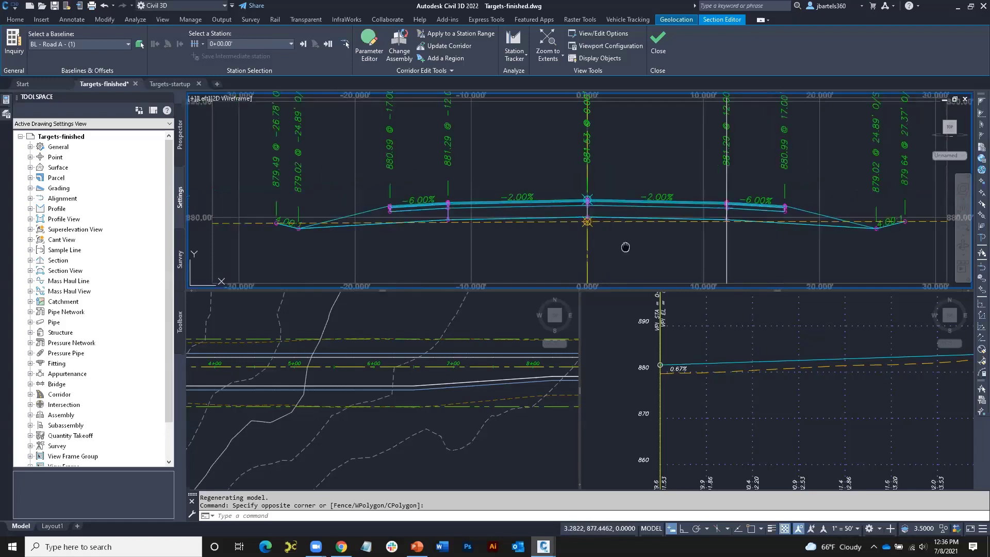
key(Escape)
key(Escape)
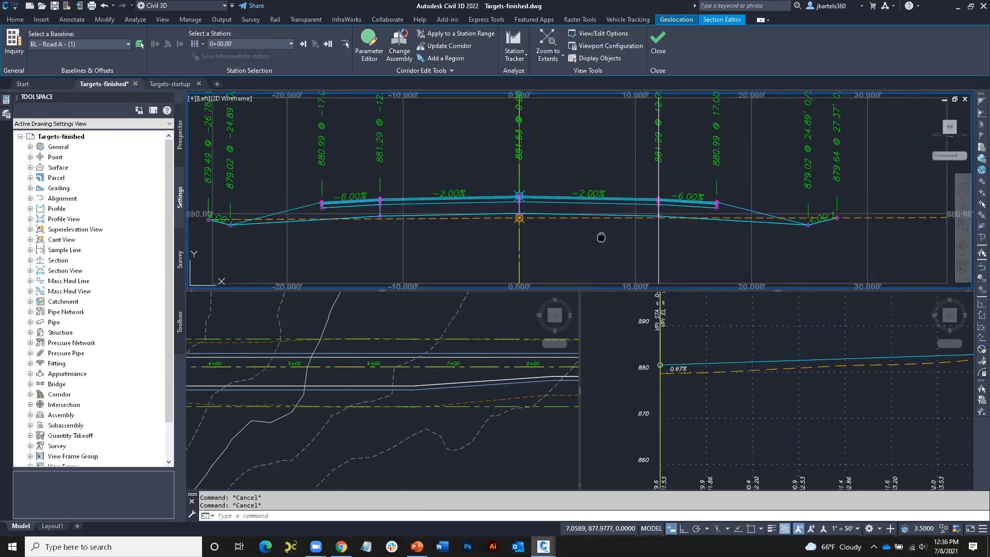
middle_drag(599, 237, 593, 265)
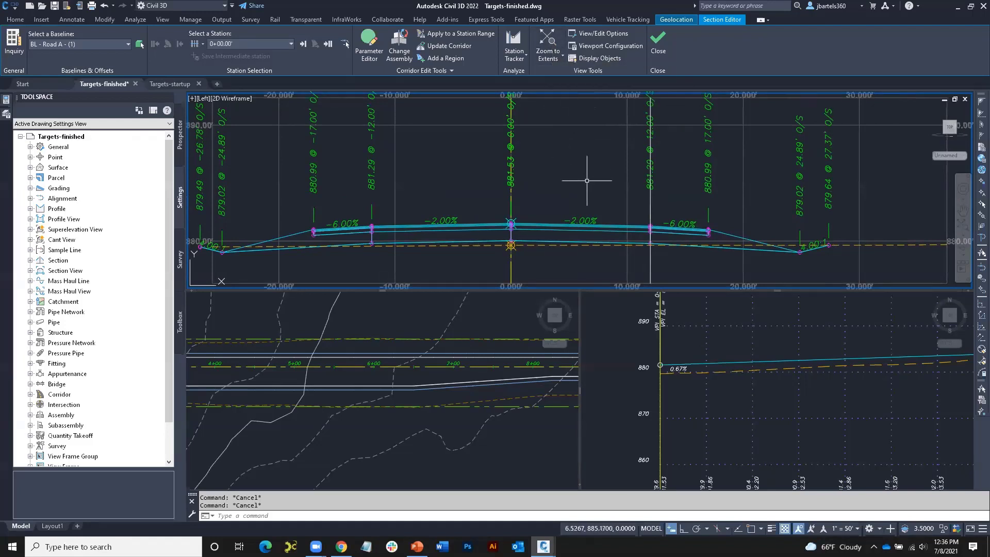
Set the section view to Zoom to an Offset and Elevation and advance through the stations to 2+75.00
click(548, 59)
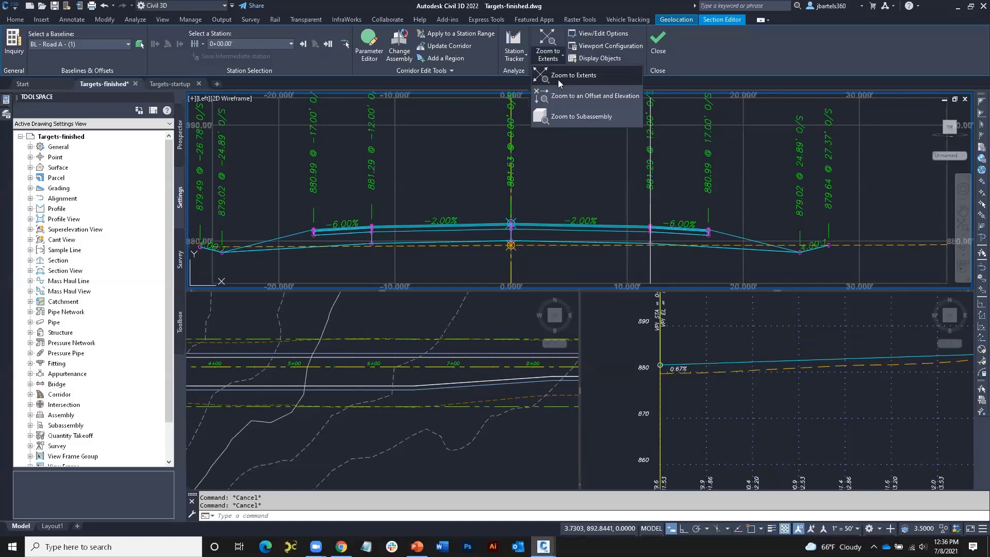
click(562, 96)
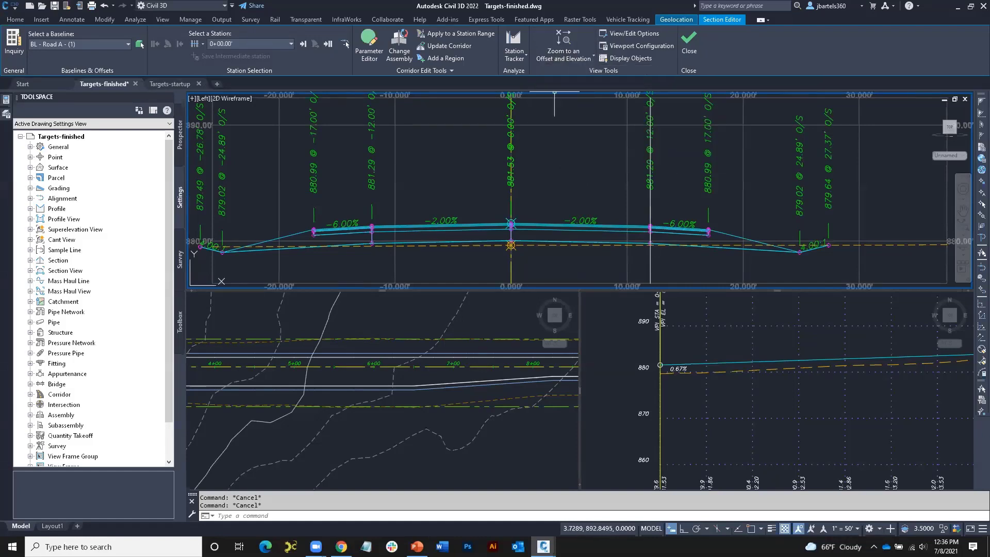
click(302, 45)
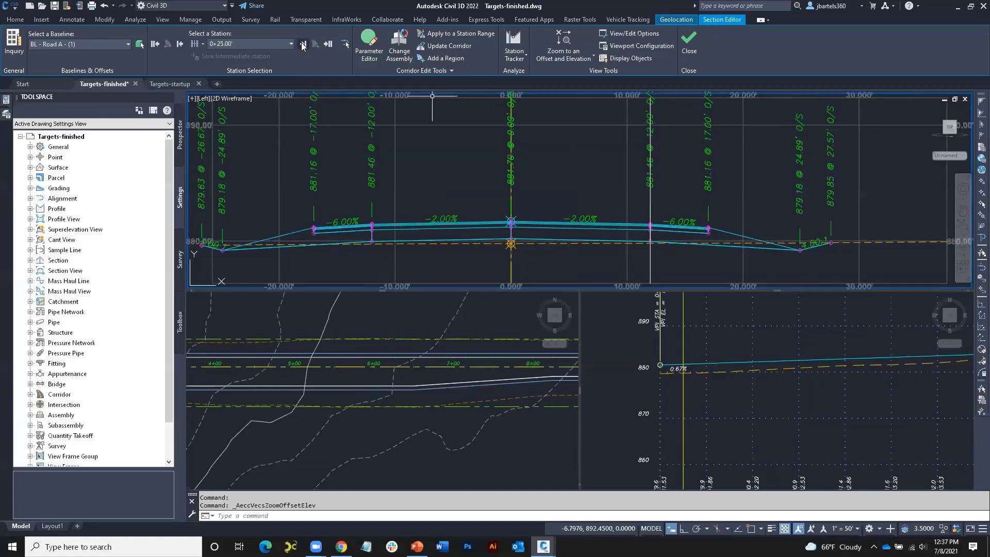
click(302, 45)
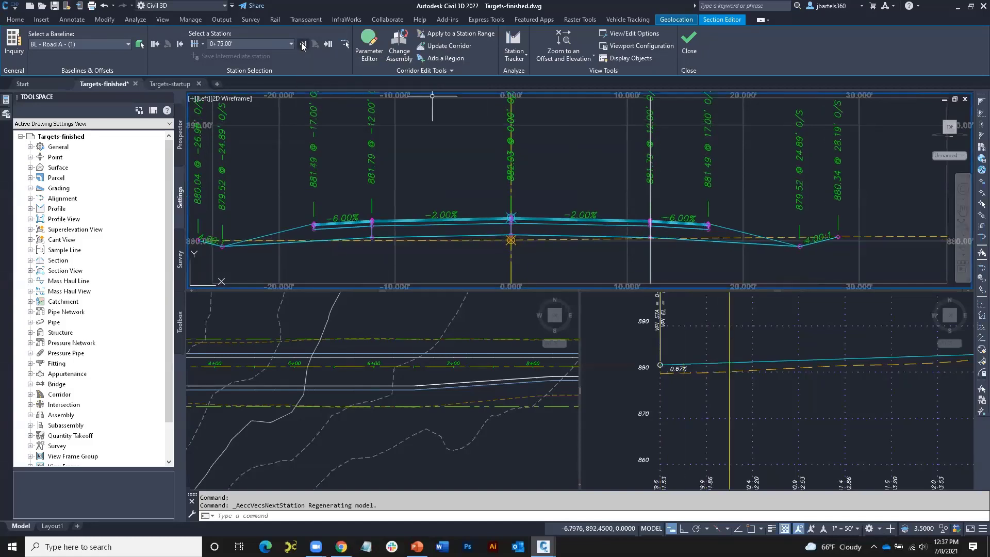
click(302, 45)
click(303, 45)
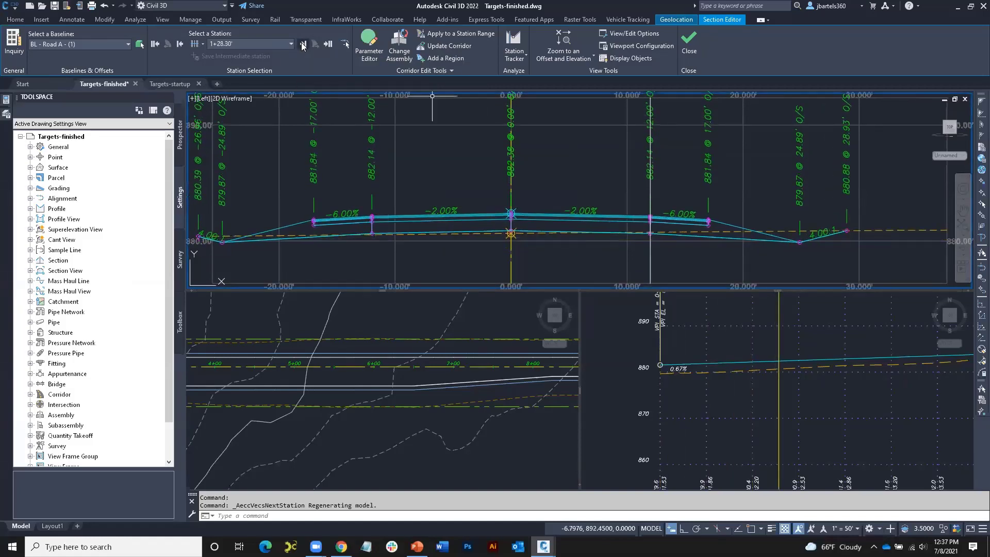
click(303, 45)
click(302, 45)
click(302, 45)
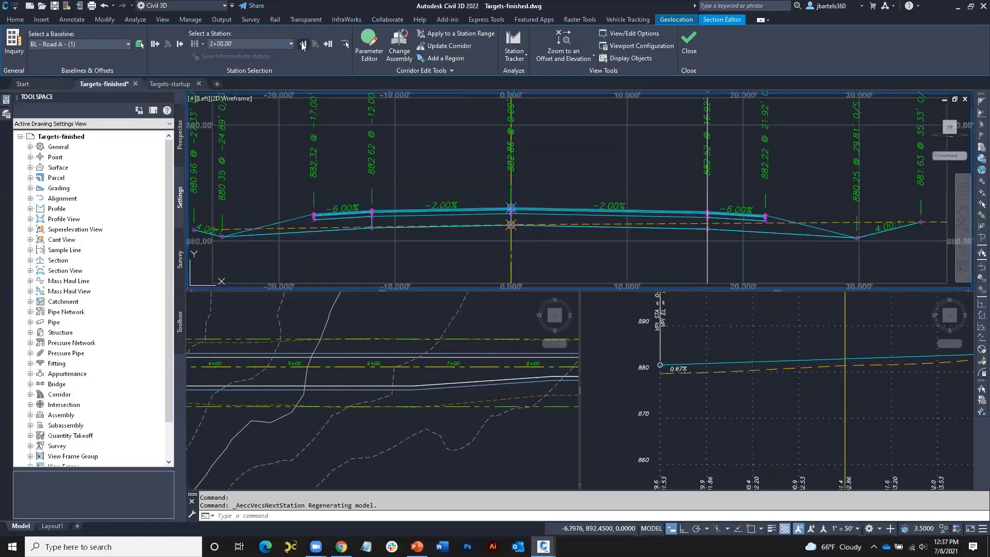
click(303, 45)
click(302, 45)
click(303, 45)
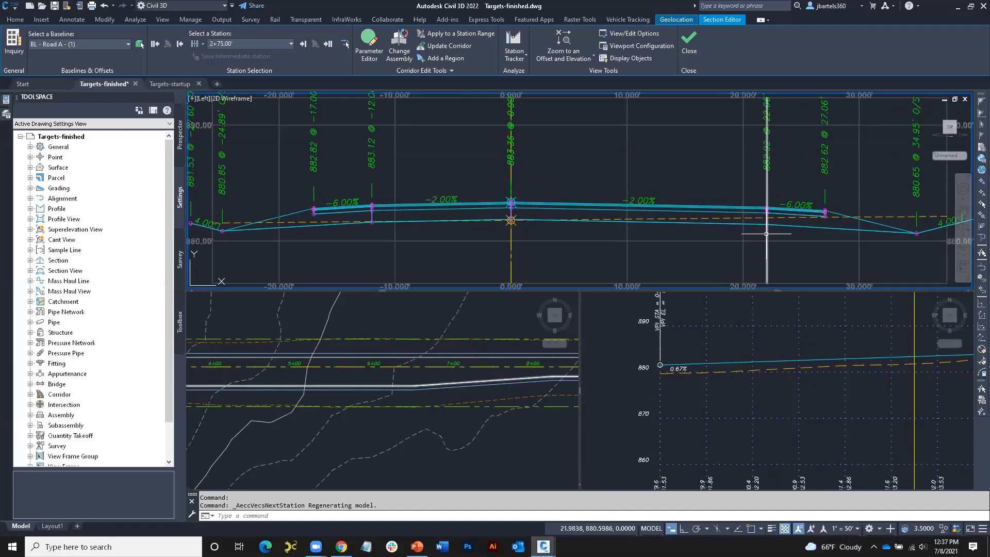
Examine the right lane edge against the offset alignment at station 2+75.00 and close the Section Editor
mouse_move(766, 234)
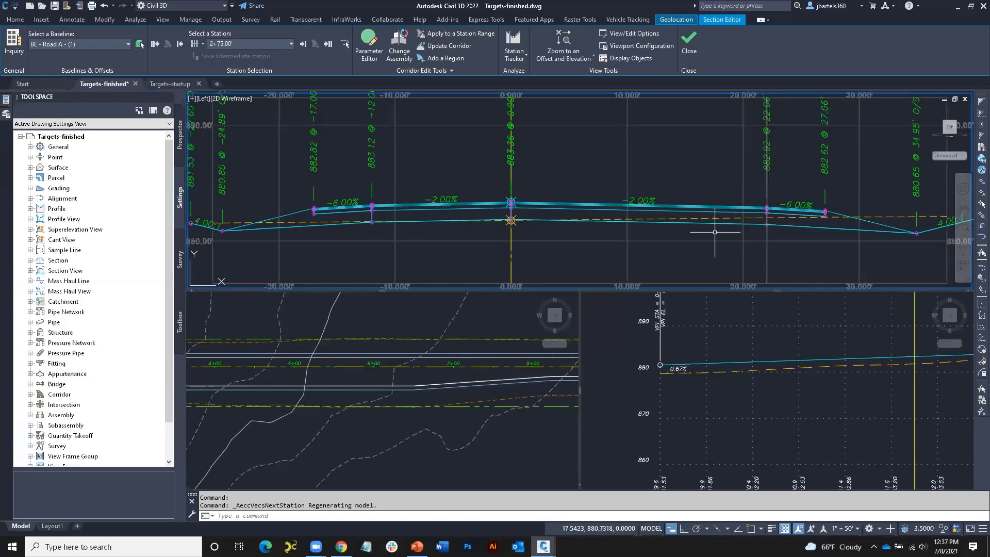
mouse_move(714, 232)
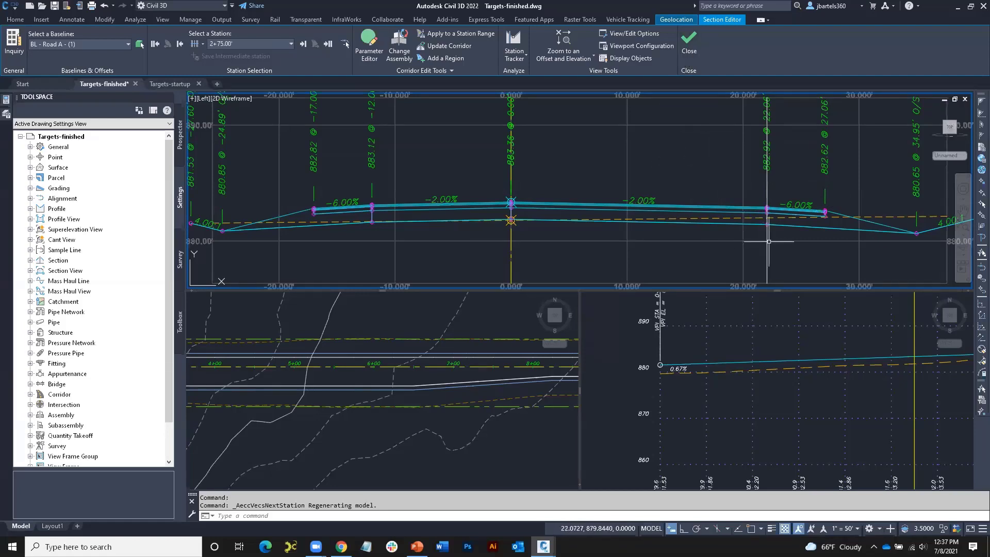
scroll(769, 241, up, 3)
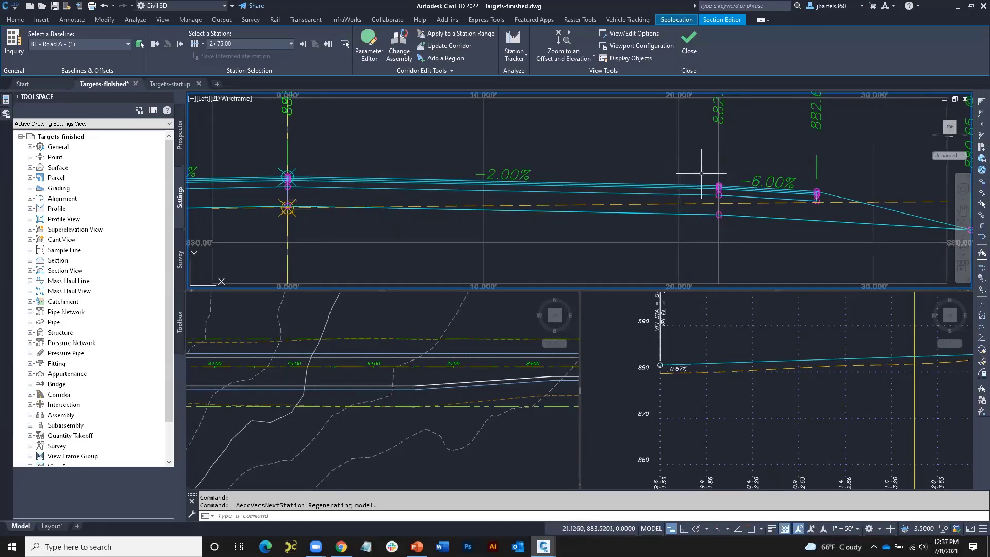
click(689, 42)
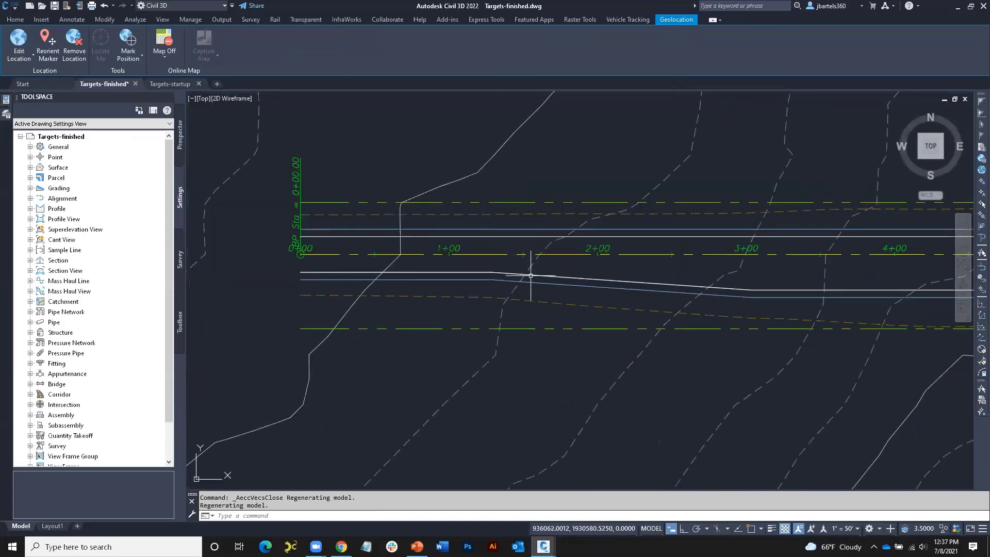
Sample the EG surface along the Road A-RT Offset alignment as a profile and start creating its profile view
click(538, 276)
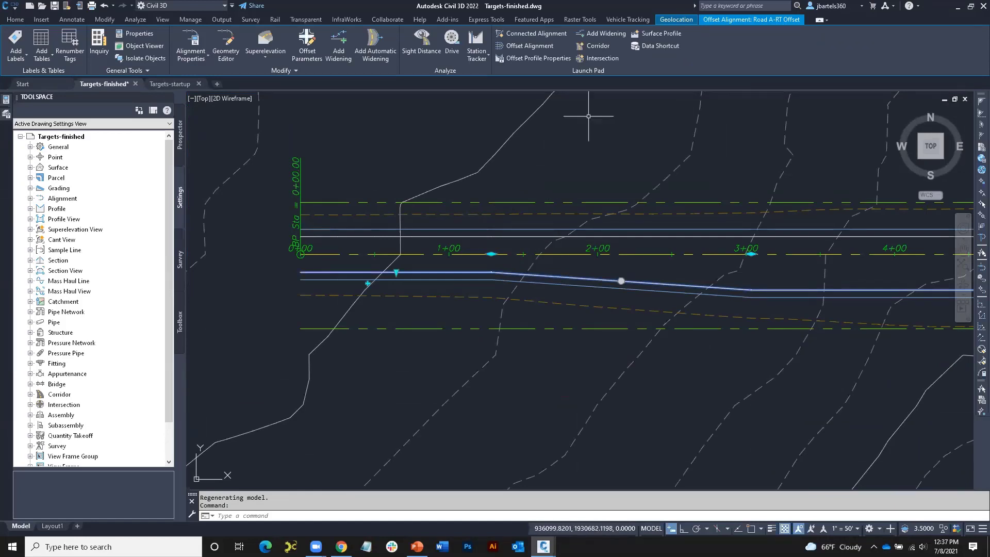
click(658, 33)
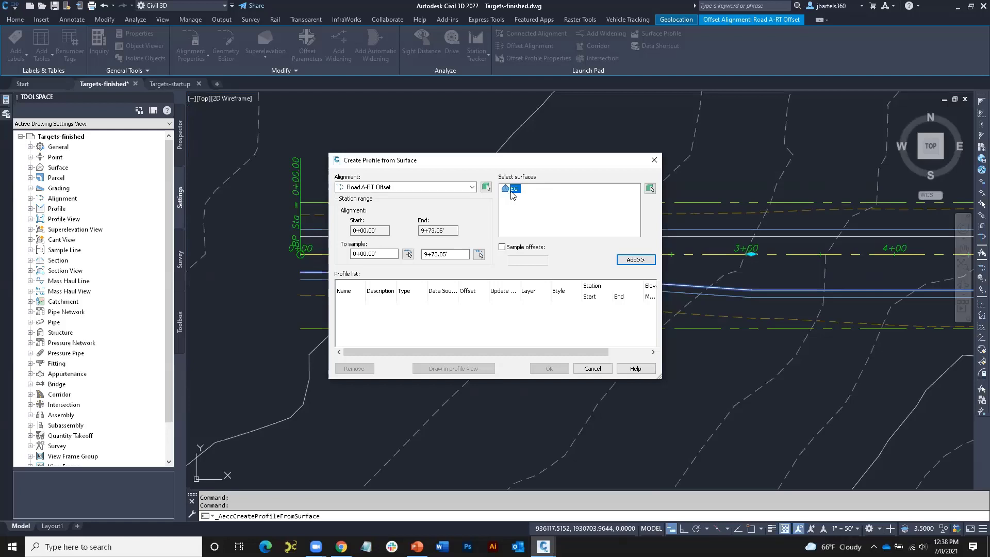
click(620, 264)
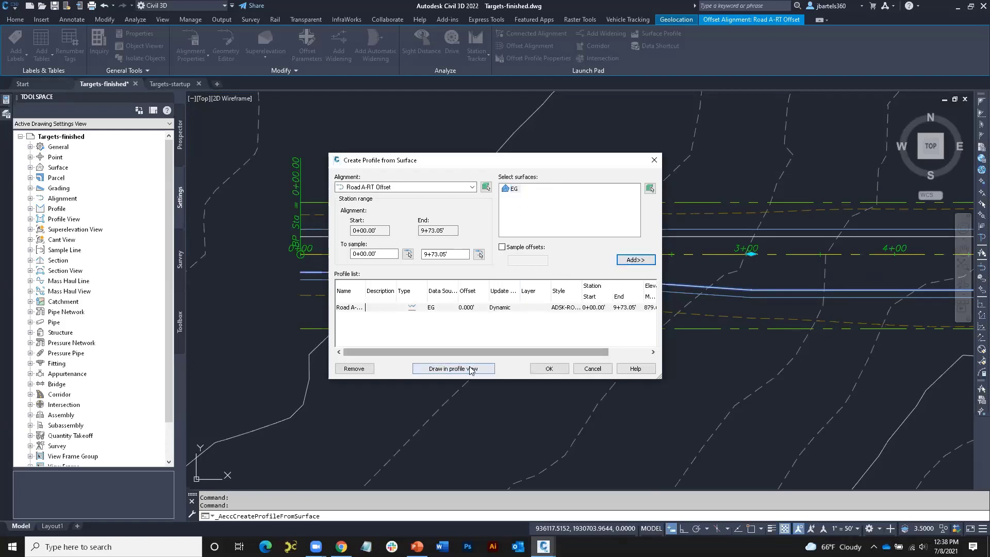
click(466, 368)
click(561, 388)
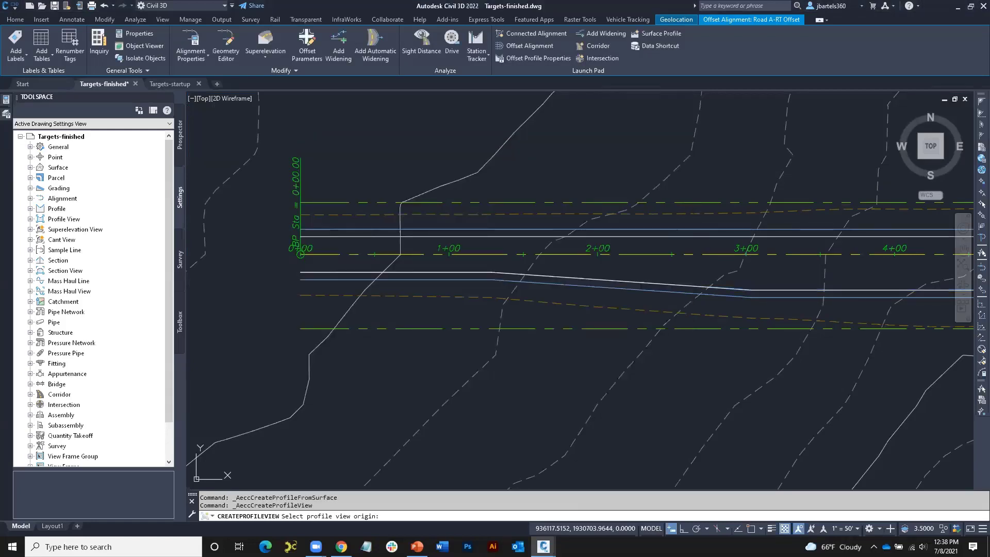
Place the Road A-RT Offset profile view in the empty area beyond the east end of the plan
scroll(540, 315, down, 3)
middle_drag(745, 302, 356, 284)
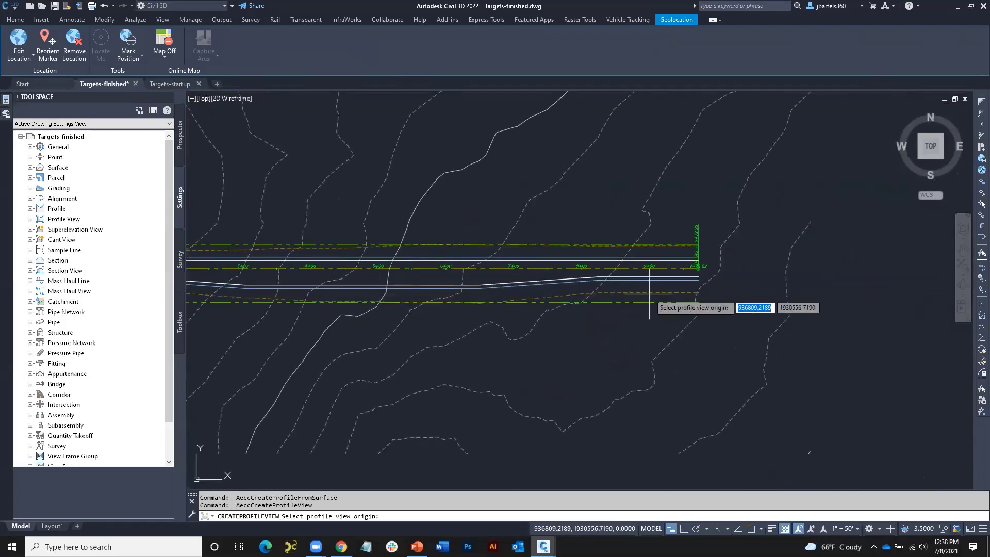
middle_drag(662, 309, 338, 279)
click(579, 315)
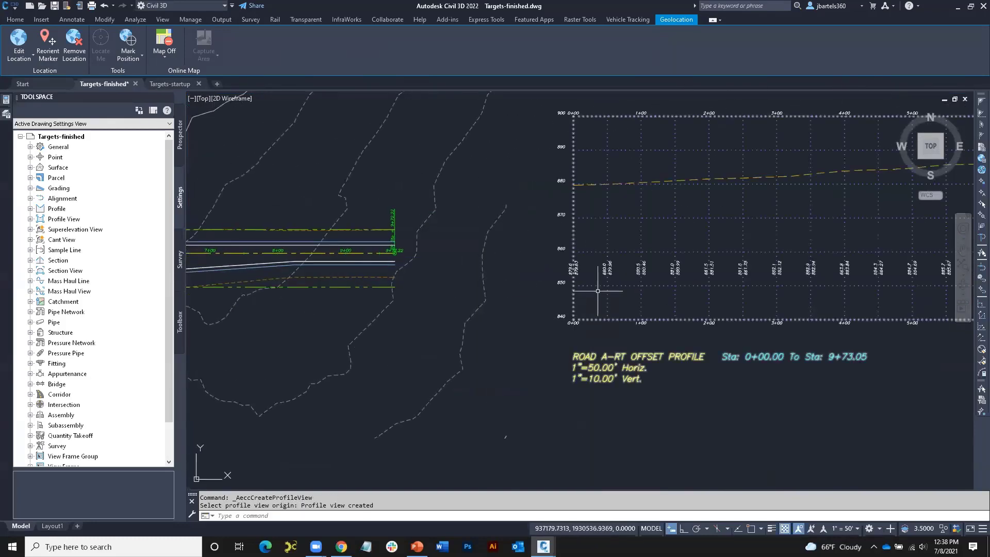
middle_drag(671, 205, 549, 238)
key(Escape)
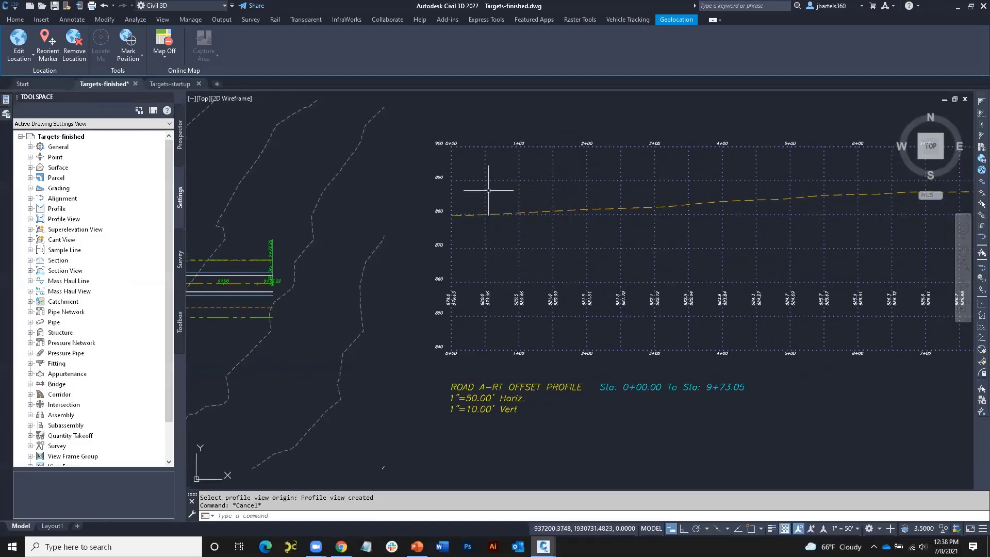
Create a layout profile named <[Alignment Name]> FG in the Road A-RT Offset profile view, with style ADSK-ROAD (PROP) and label set ADSK-50H-10V FG Labels
click(504, 198)
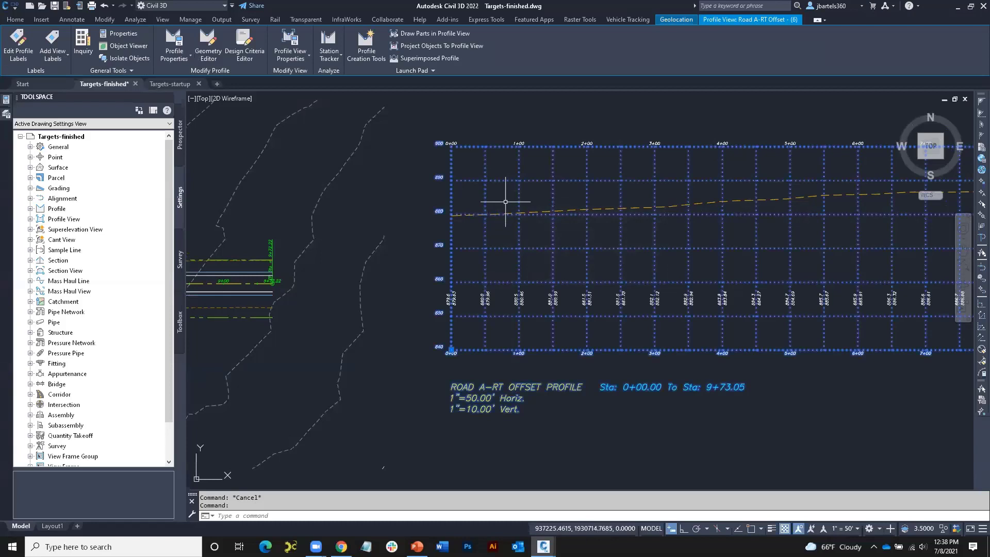
click(366, 44)
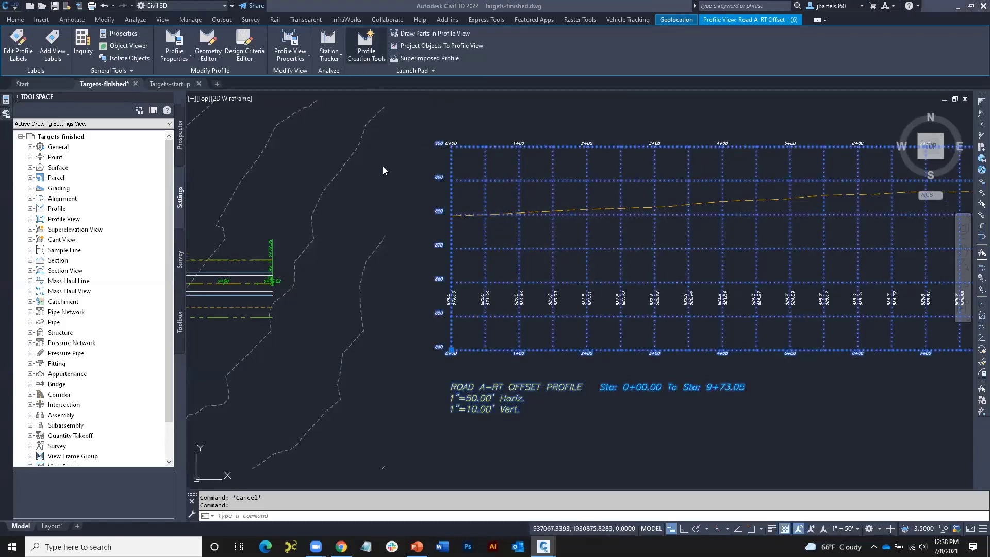
click(456, 395)
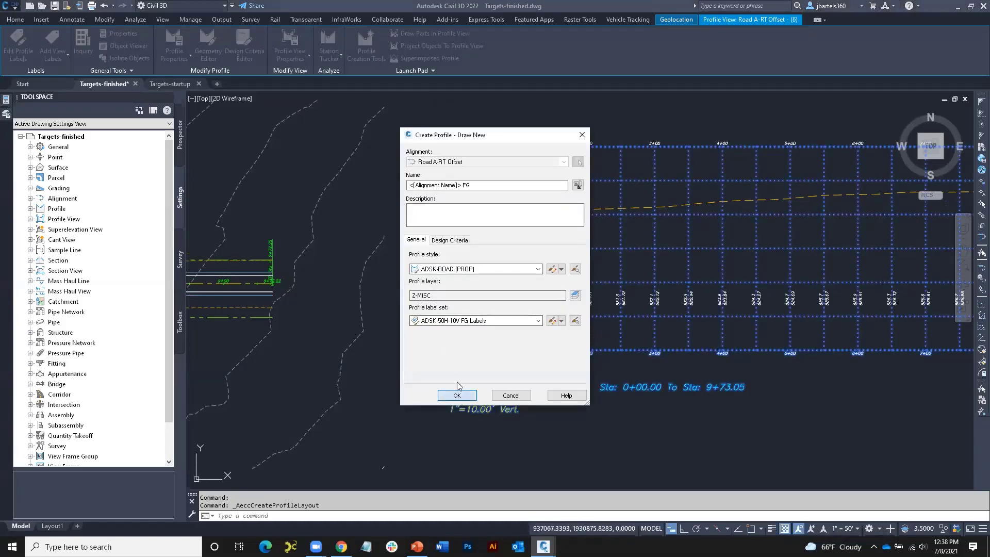
Begin drawing tangents with curves from station 0+00, snapping to the profile view's starting edge at about elevation 881
click(268, 166)
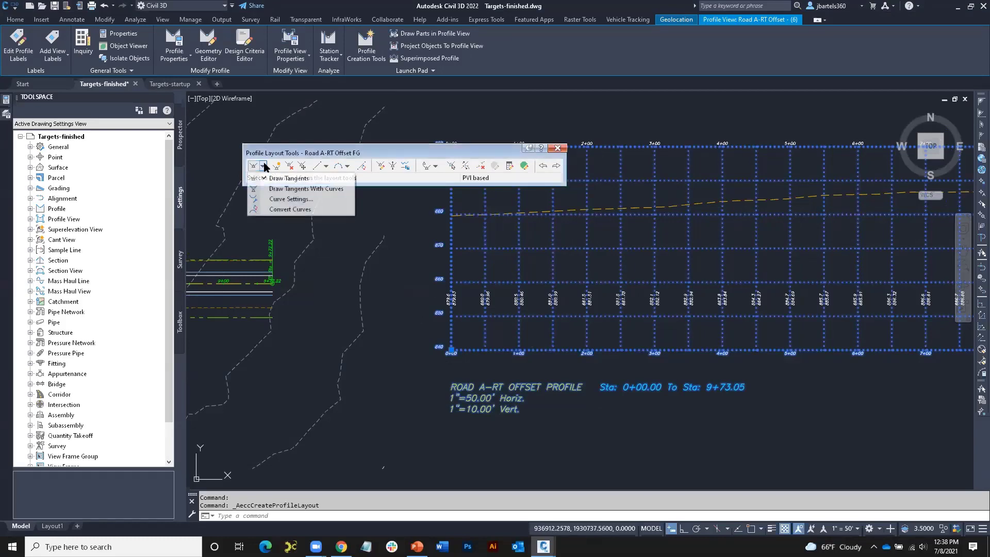
click(289, 192)
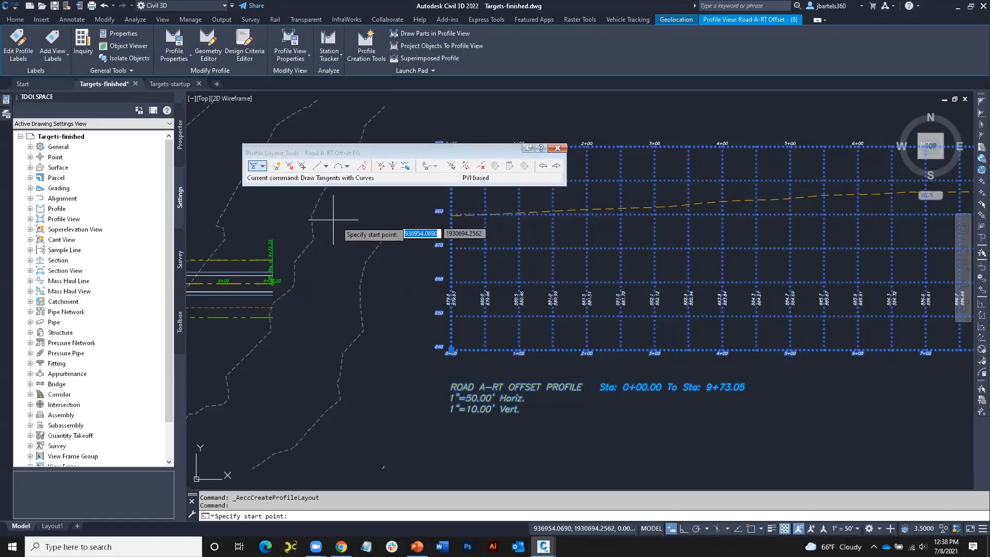
middle_drag(457, 227, 468, 261)
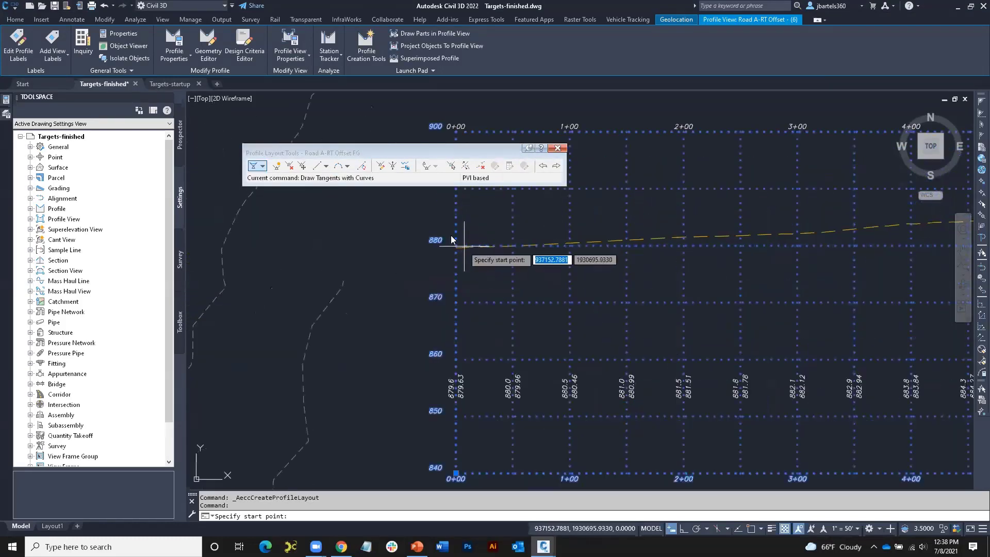
scroll(468, 250, up, 7)
shift+right_click(451, 236)
click(480, 450)
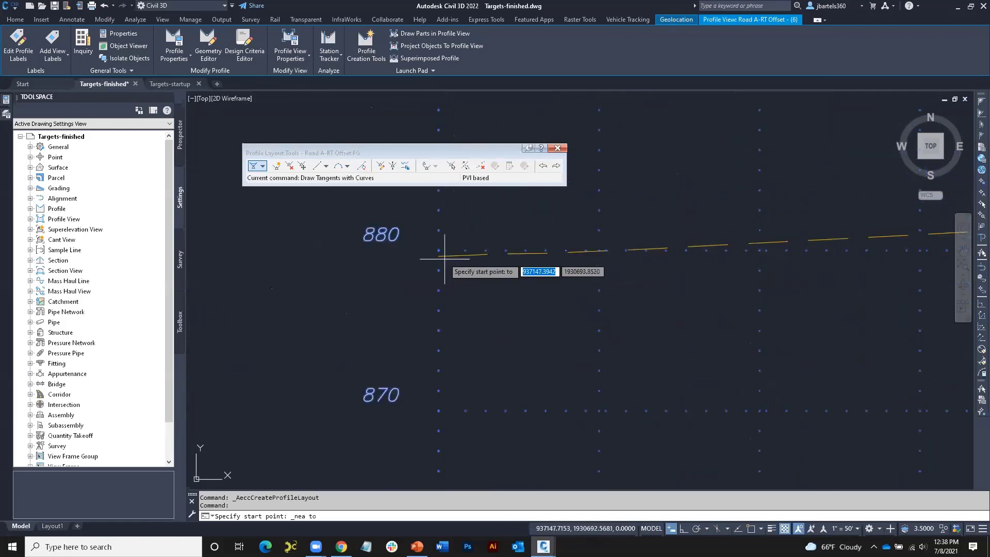
click(439, 239)
Place a PVI near station 6+70 above existing ground and finish the profile at the EG profile's endpoint at station 9+73.05
scroll(460, 266, down, 4)
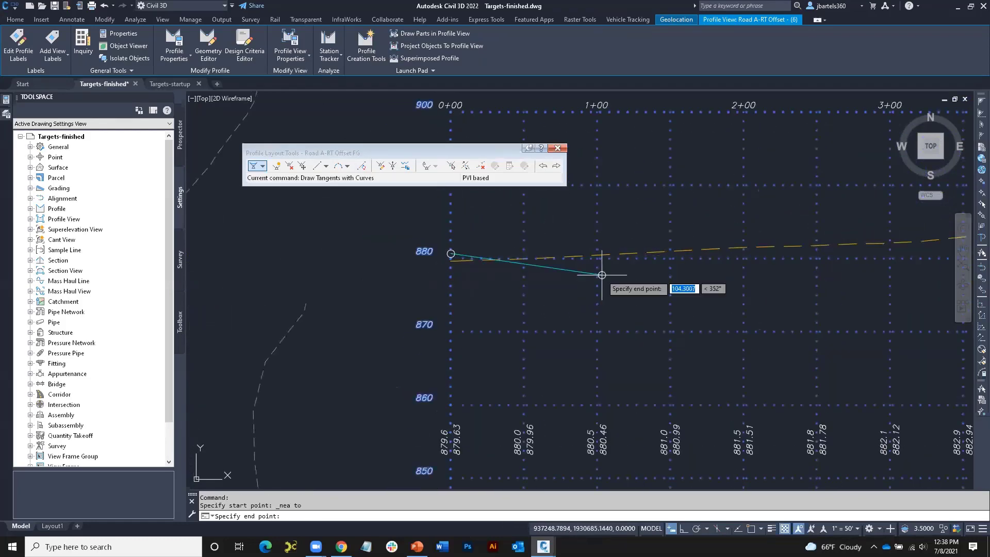
scroll(681, 299, down, 3)
middle_drag(681, 299, 384, 313)
scroll(384, 312, down, 2)
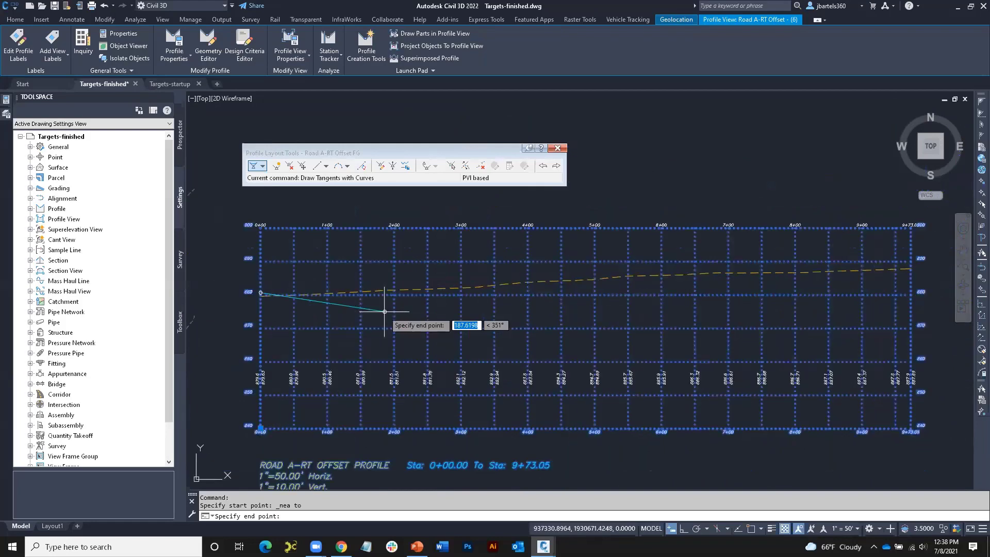
click(635, 278)
scroll(792, 284, up, 2)
scroll(790, 286, up, 4)
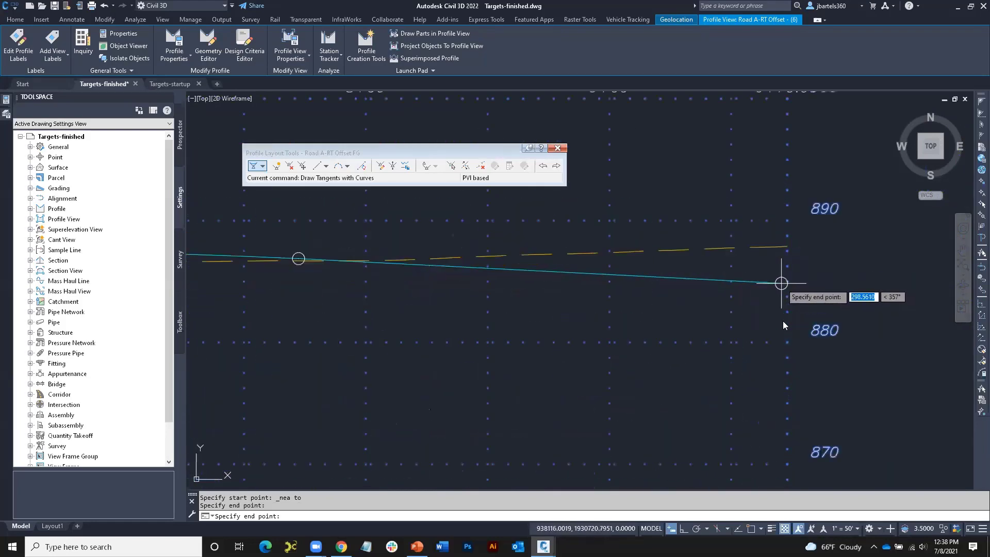
shift+right_click(784, 274)
click(804, 344)
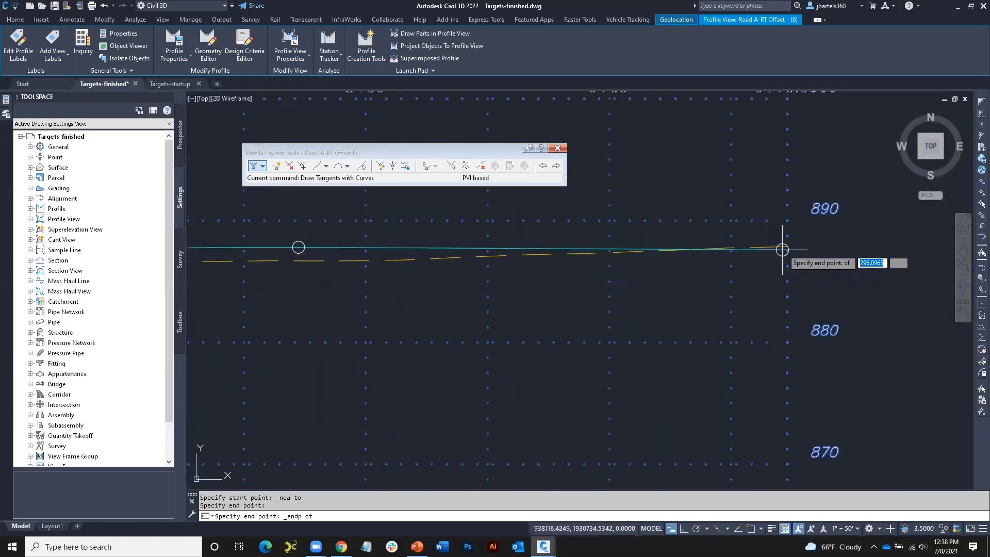
click(776, 246)
key(Return)
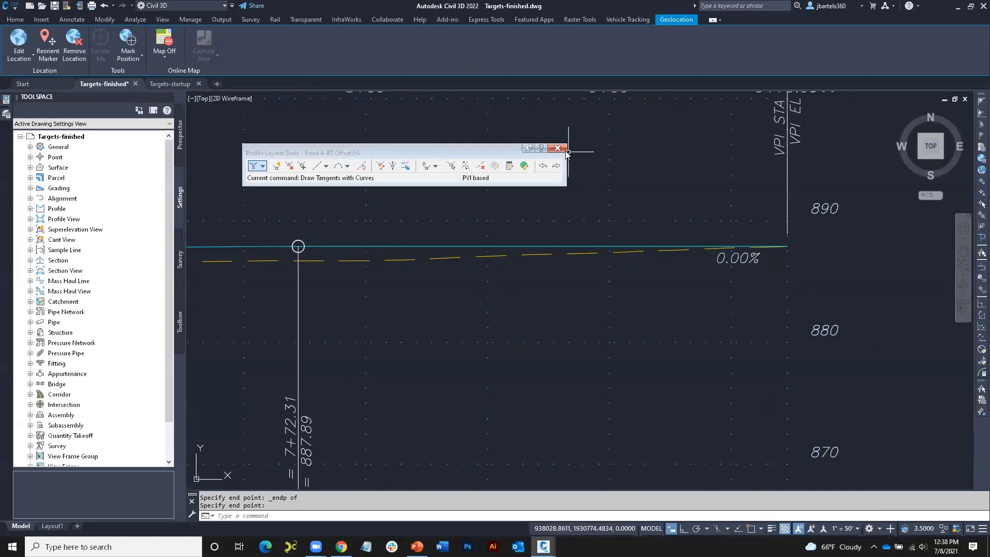
click(557, 148)
Examine the Road A-RT Offset profile markers at the right lane edge at station 0+00.00 in the Road A corridor's Section Editor
scroll(638, 217, down, 6)
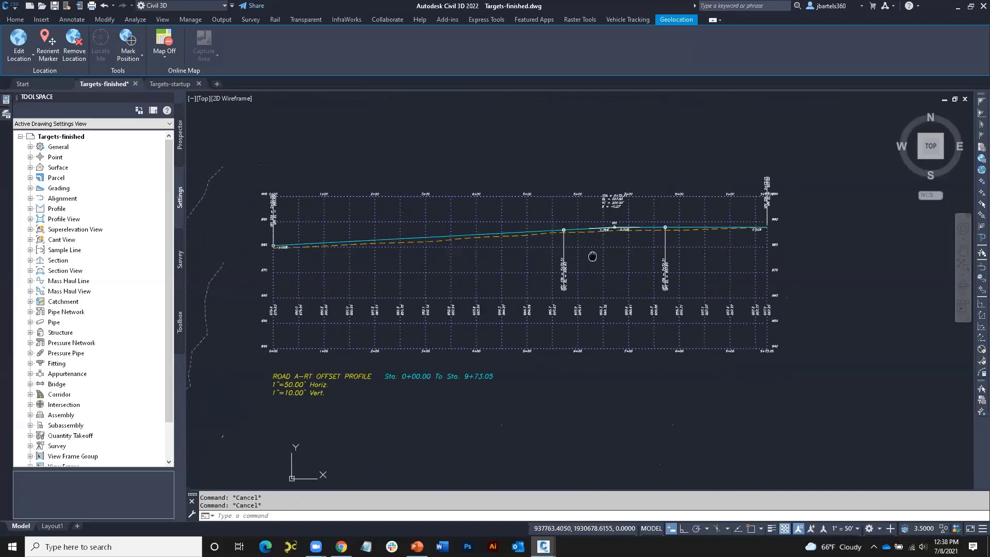
middle_drag(592, 256, 668, 256)
middle_drag(441, 280, 810, 254)
middle_drag(446, 325, 706, 309)
scroll(390, 262, up, 4)
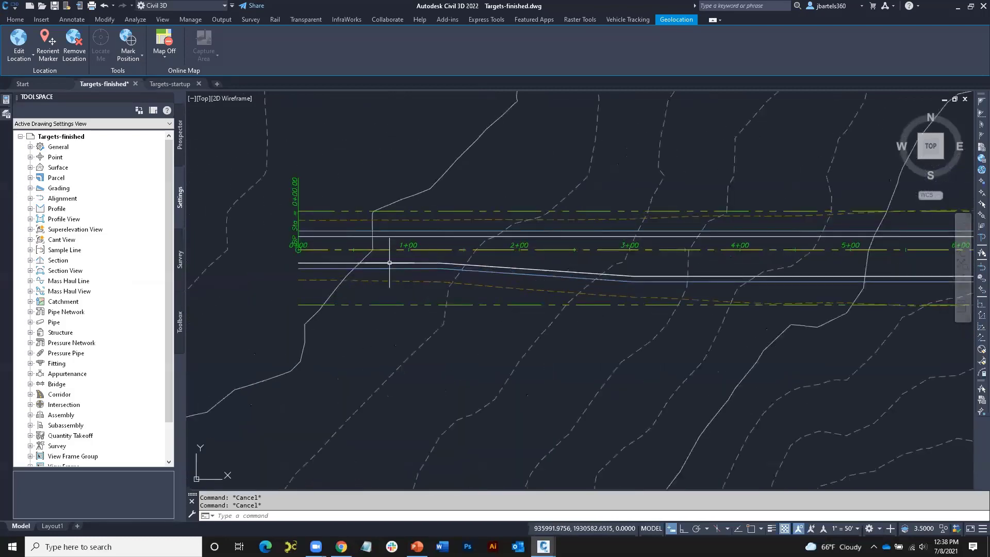
click(382, 237)
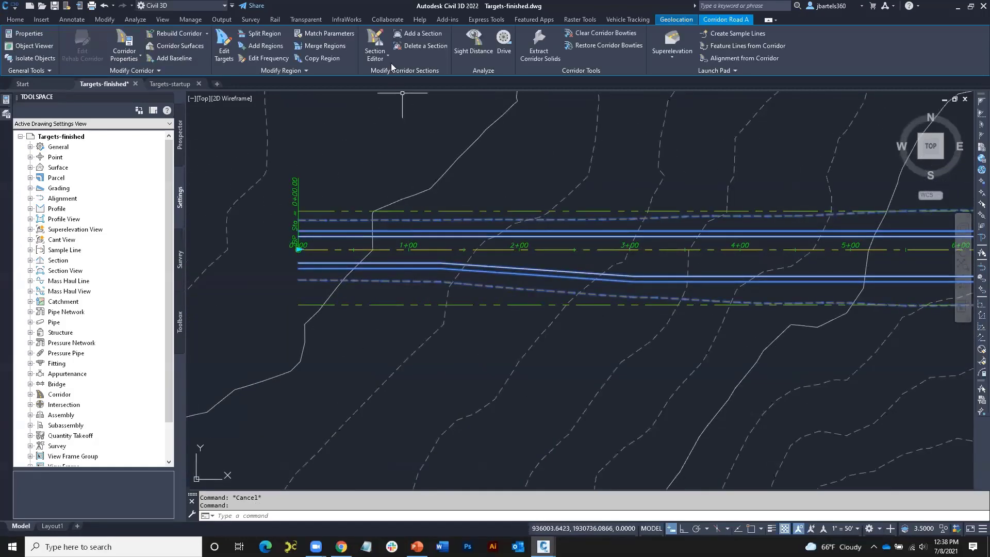
click(375, 41)
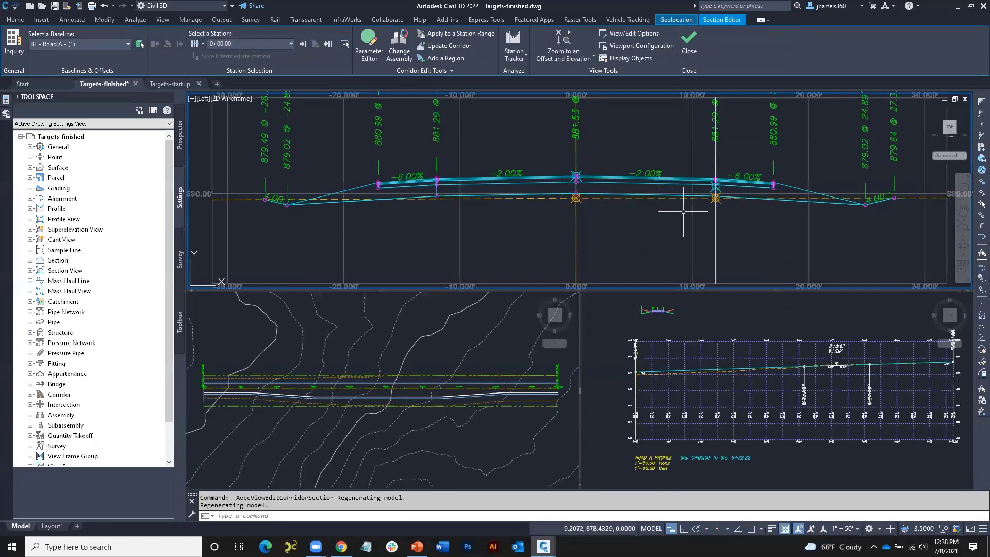
scroll(724, 193, up, 4)
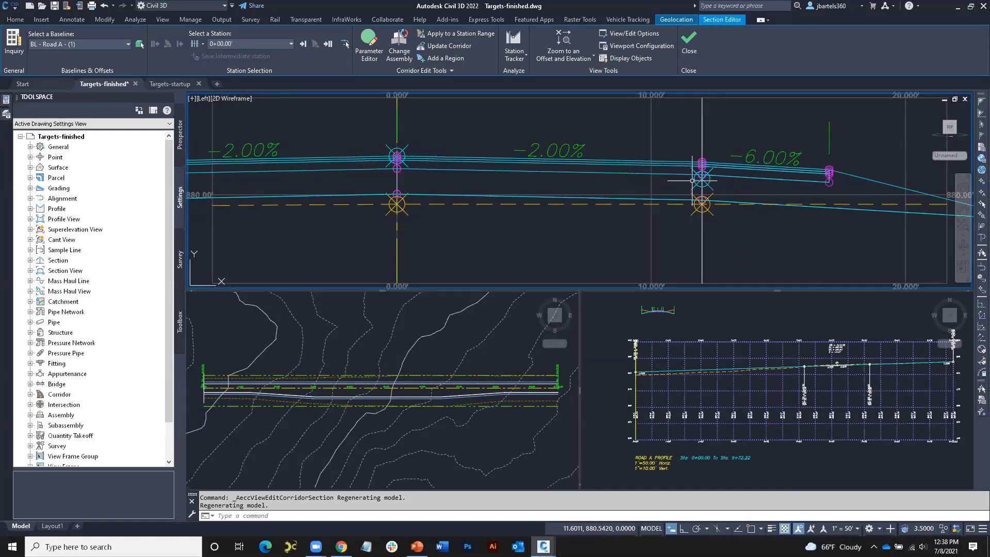
click(689, 47)
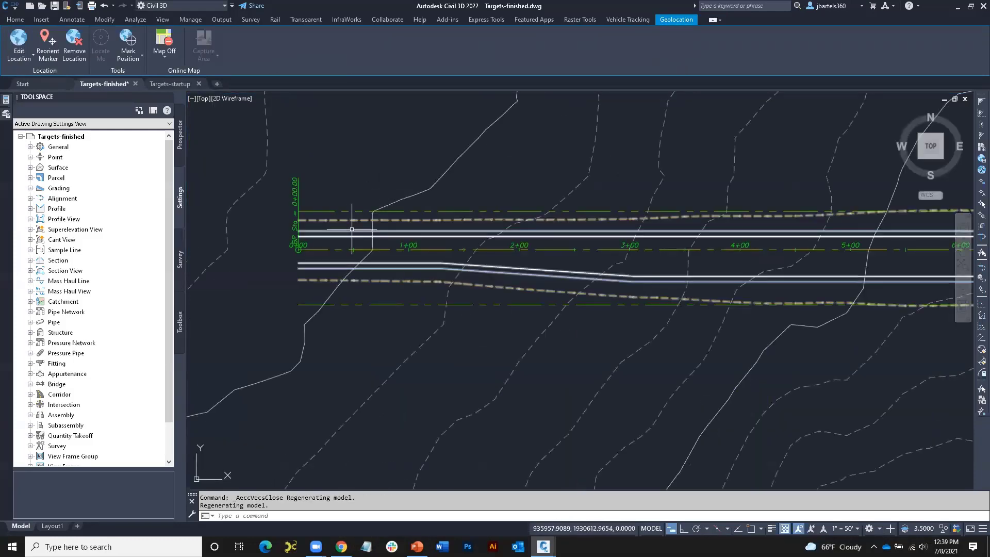
Open the target mapping of the Road A corridor region and collapse the Surfaces and Width or Offset Targets groups
click(353, 219)
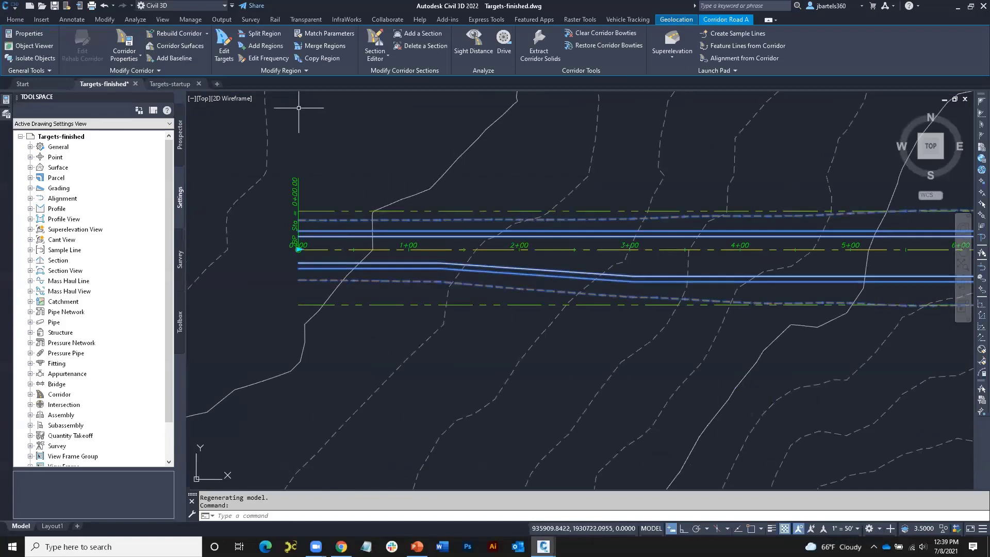
click(223, 45)
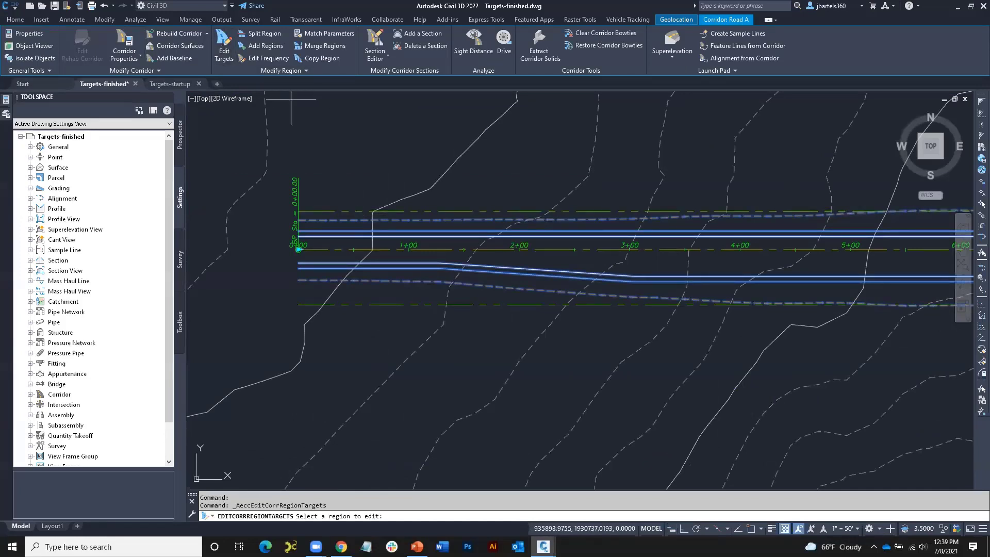
click(349, 245)
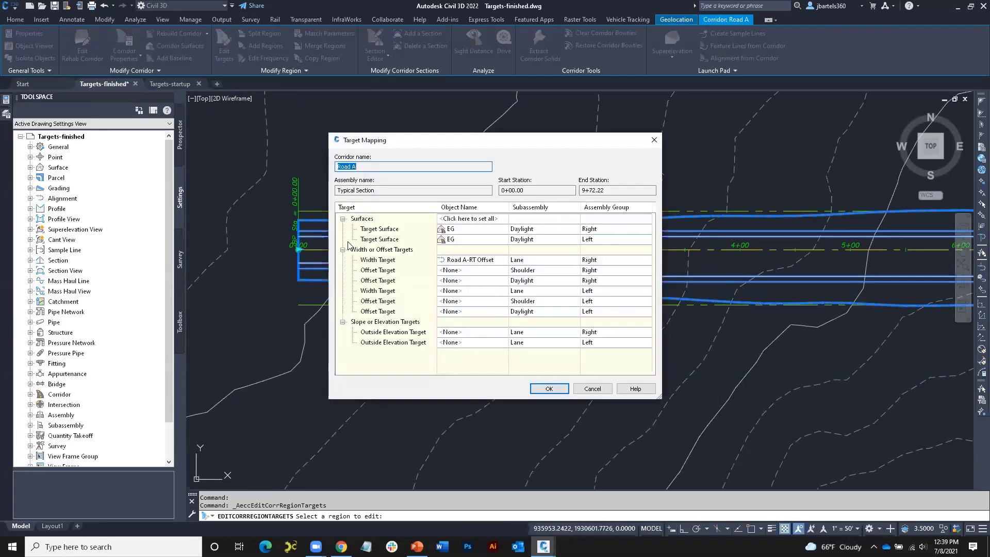
click(343, 218)
click(342, 229)
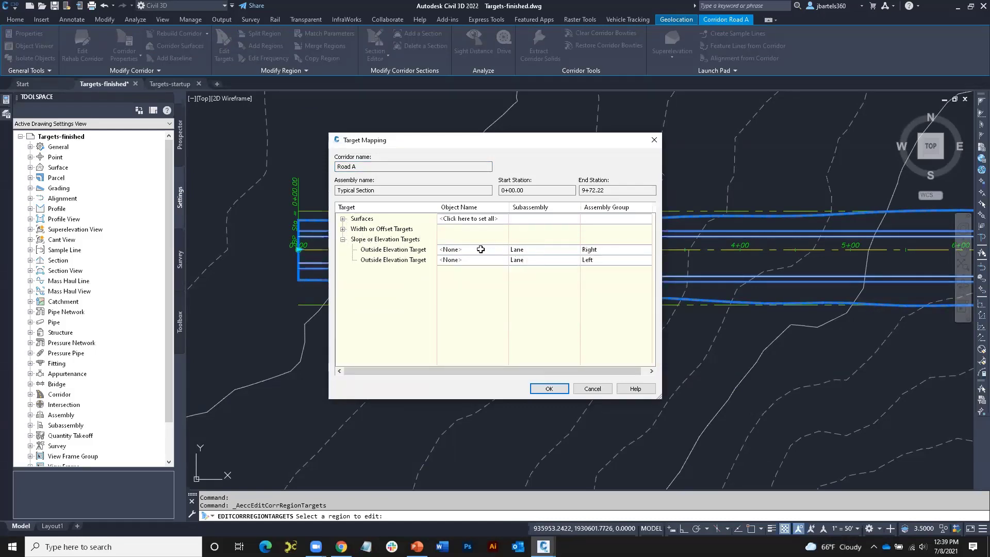
Set the right lane's Outside Elevation Target to the Road A-RT Offset FG profile and apply the target mapping to the corridor
click(481, 249)
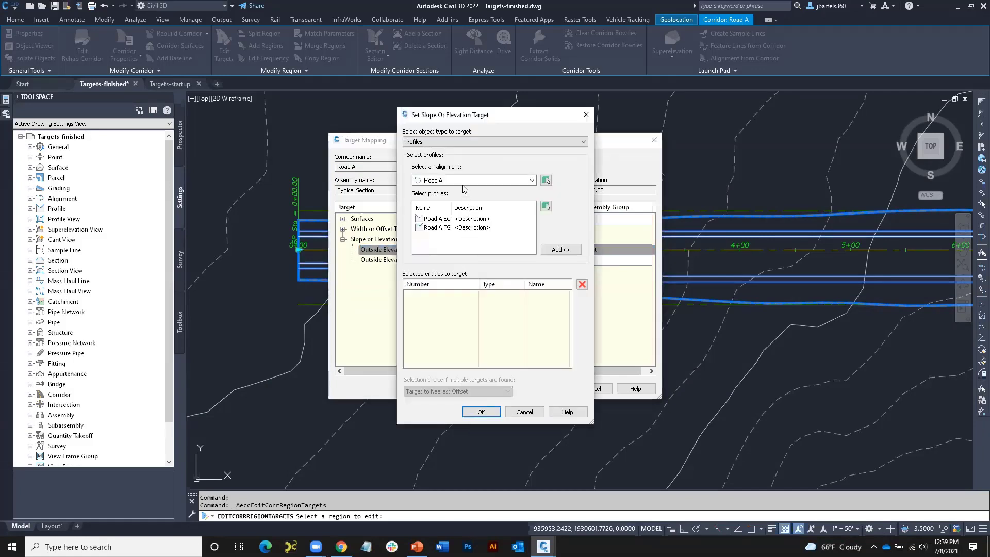
click(462, 180)
click(465, 199)
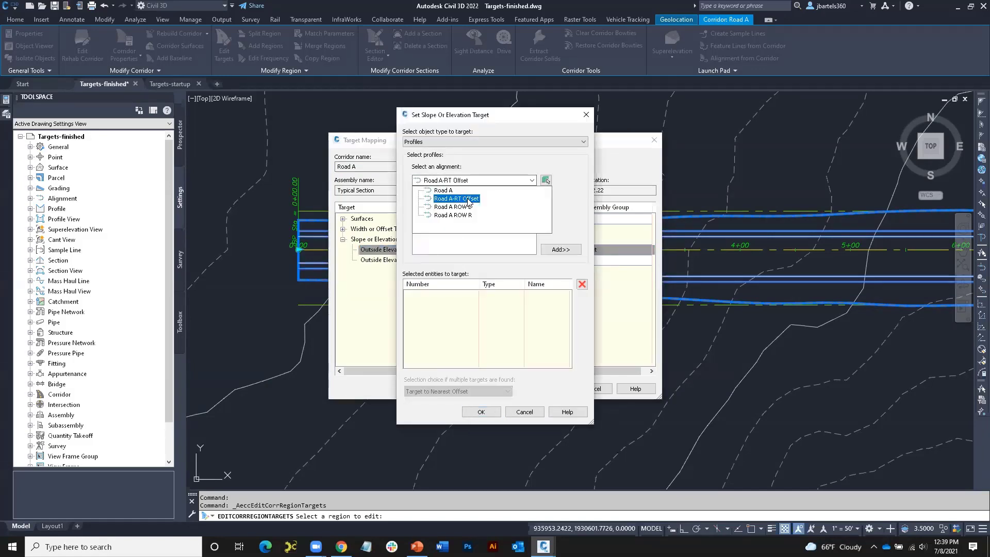
click(468, 200)
click(472, 228)
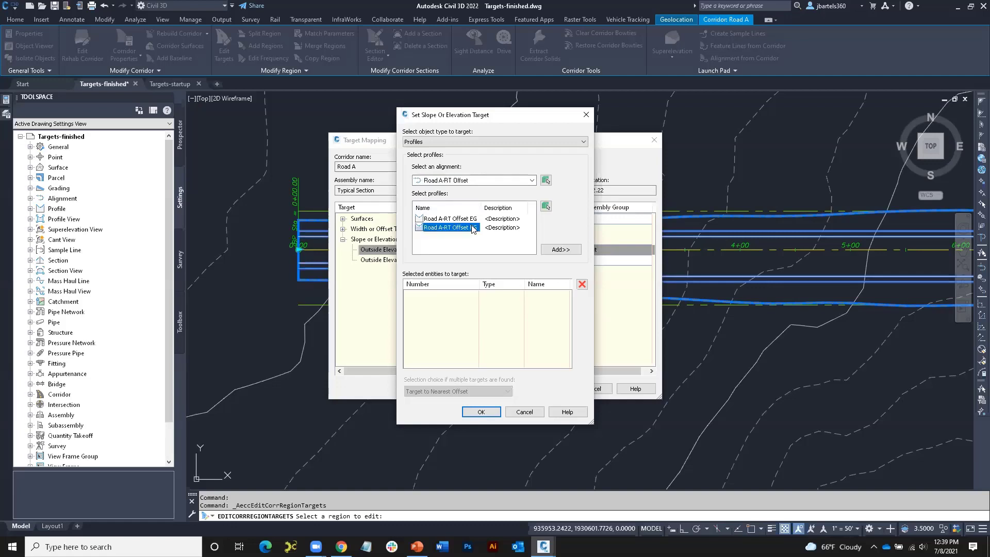
click(555, 250)
click(481, 412)
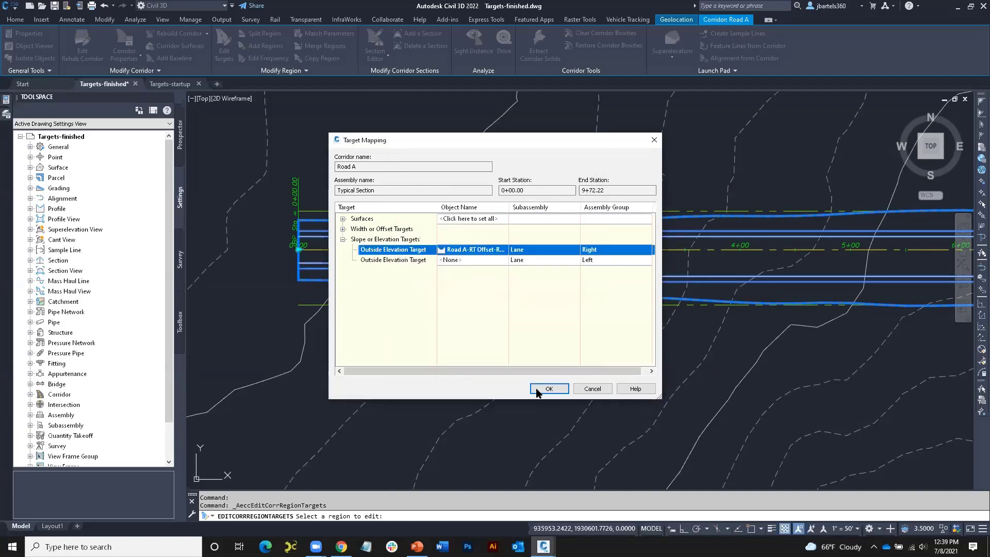
click(537, 389)
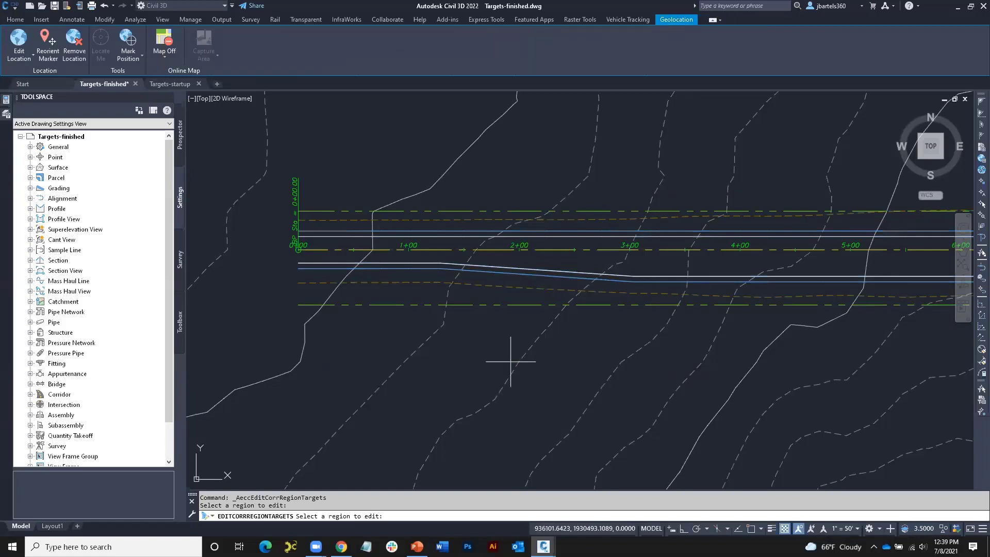
key(Escape)
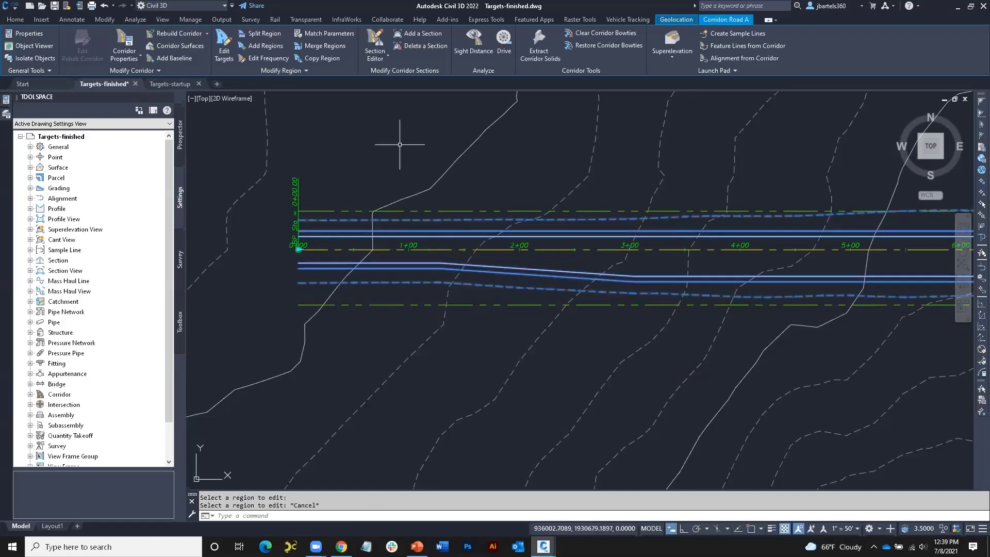
Open the Road A corridor in the Section Editor, set the section view to Zoom to an Offset and Elevation, and regenerate all views
click(374, 45)
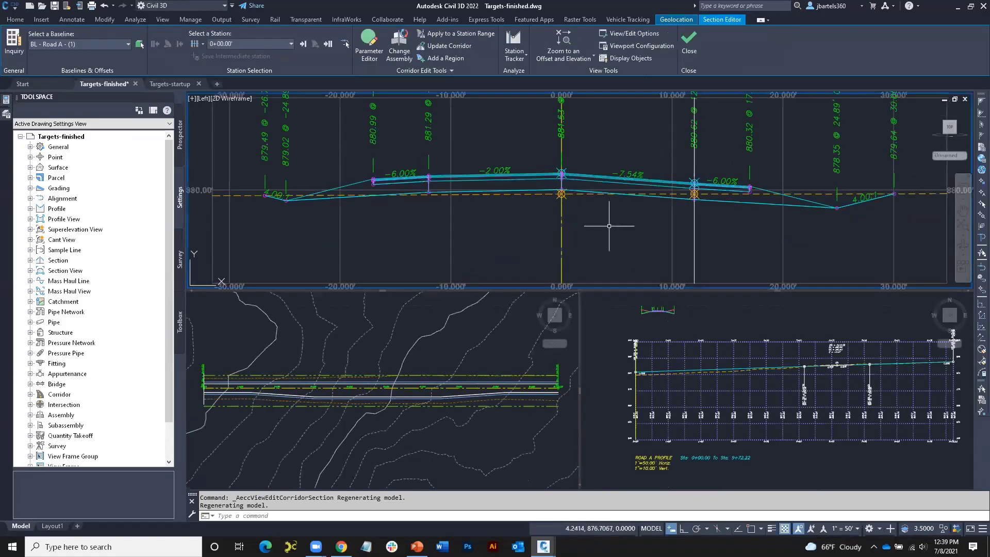
scroll(654, 223, up, 3)
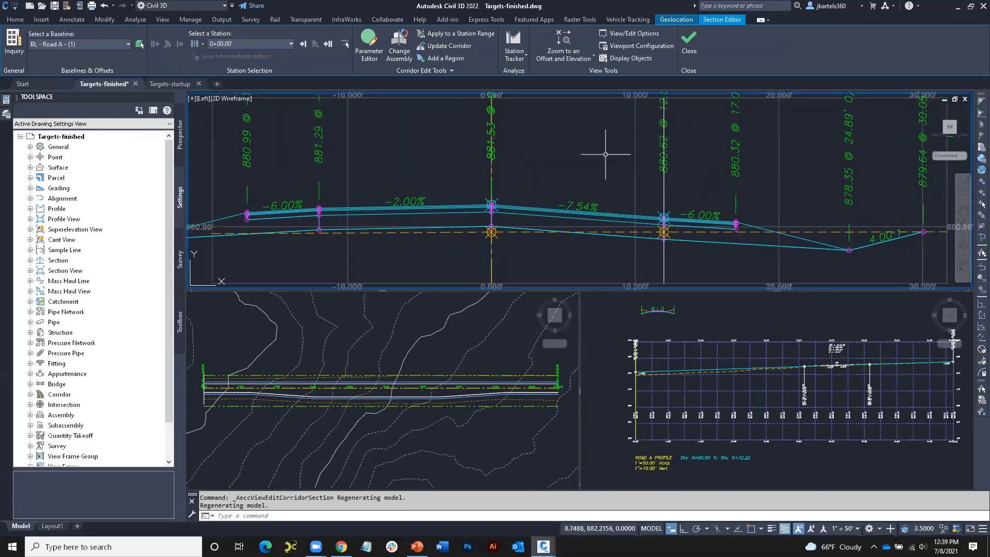
click(563, 41)
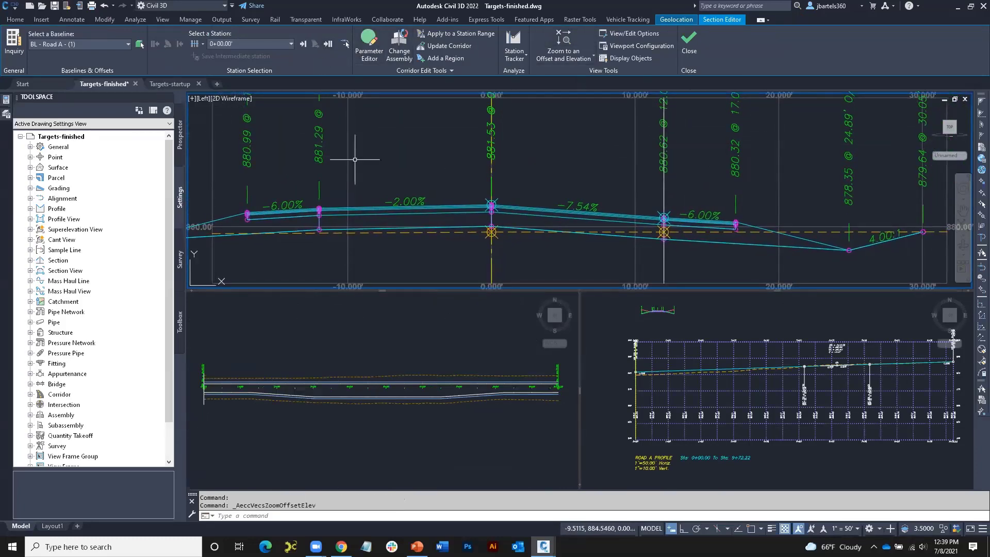
text(rea)
key(Return)
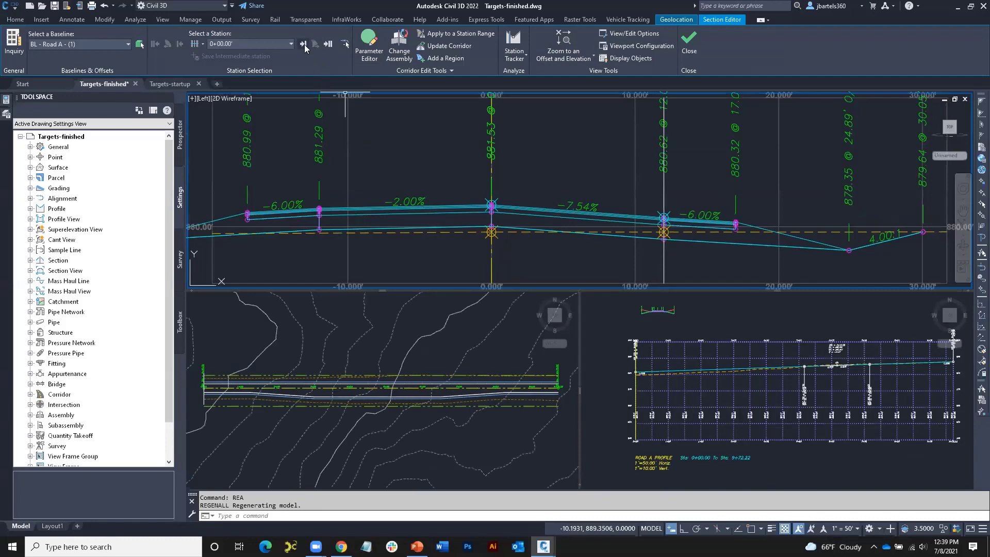
Review the right lane's width and slope at successive stations from 0+00.00 to 3+00.00, and close the Section Editor
click(303, 44)
click(303, 44)
click(304, 44)
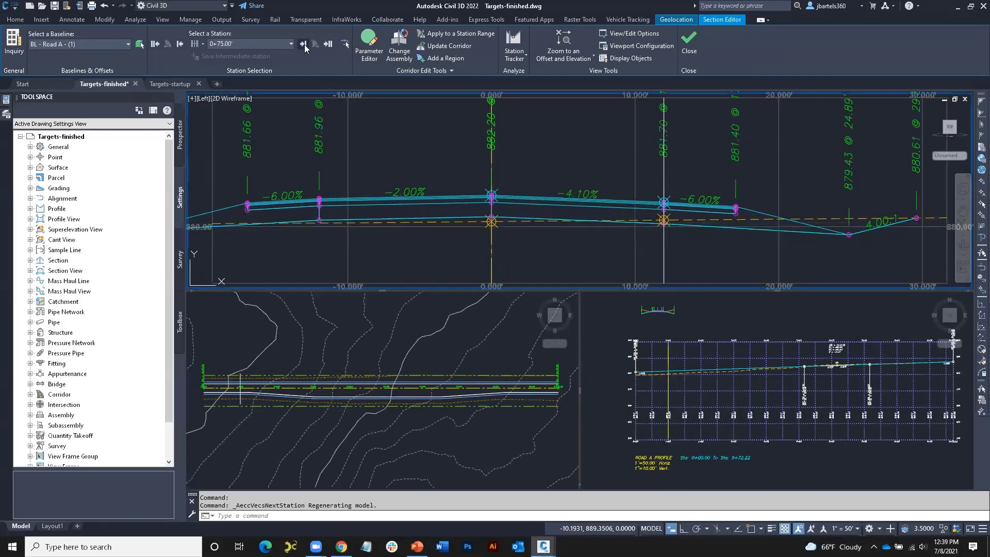
click(303, 44)
click(303, 45)
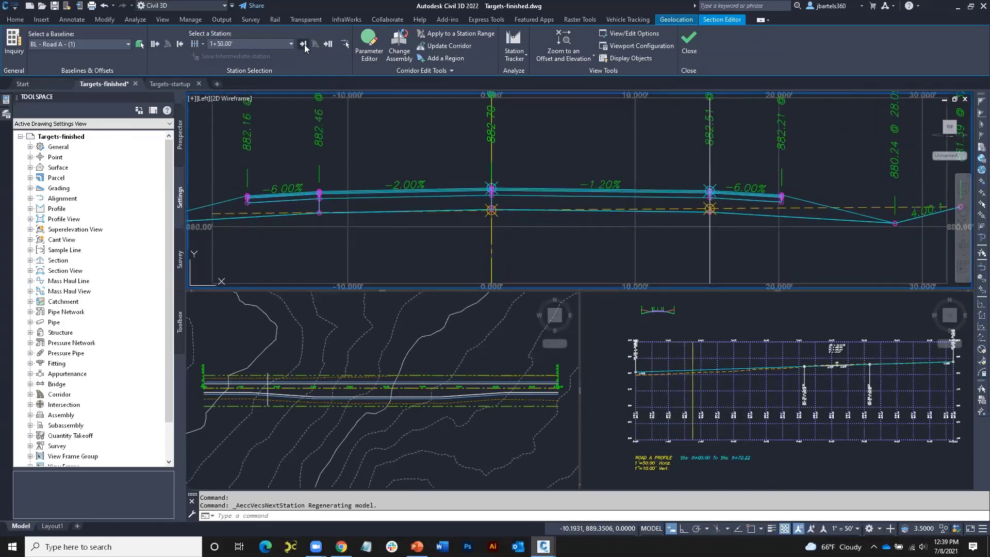
click(303, 45)
click(303, 44)
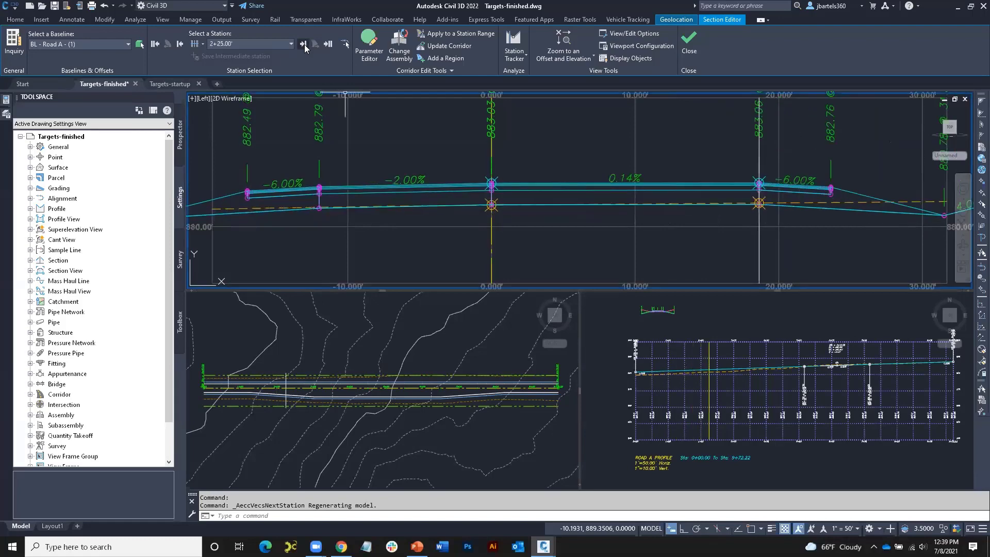
click(303, 44)
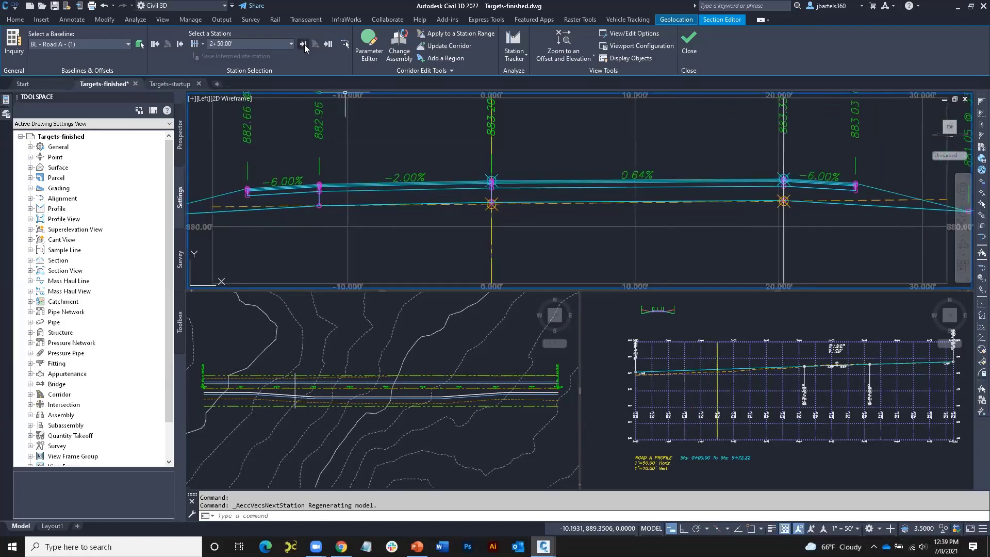
click(303, 44)
click(303, 44)
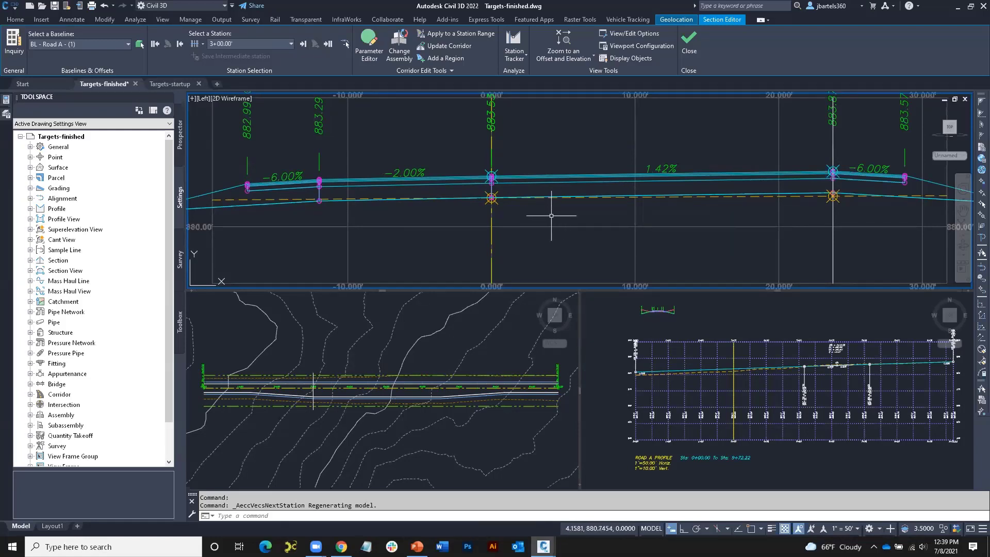
scroll(552, 217, down, 3)
middle_drag(558, 242, 598, 237)
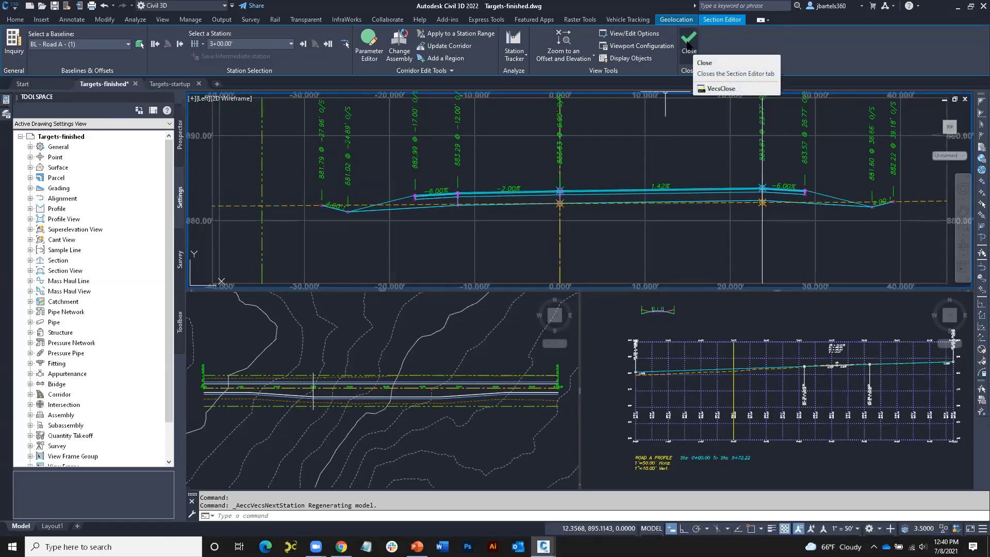
click(687, 45)
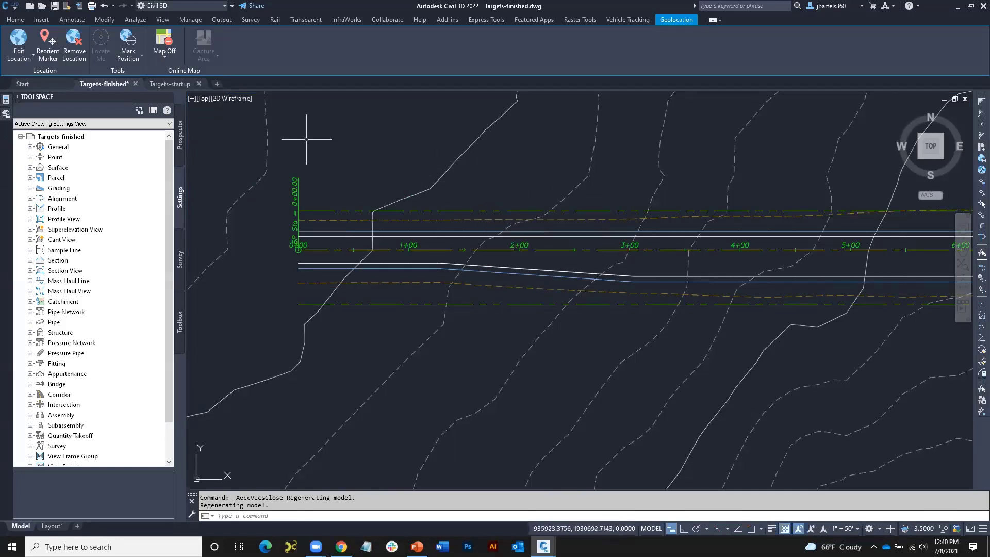
Switch to the Targets-startup drawing and open its Road A corridor in the Section Editor
click(175, 84)
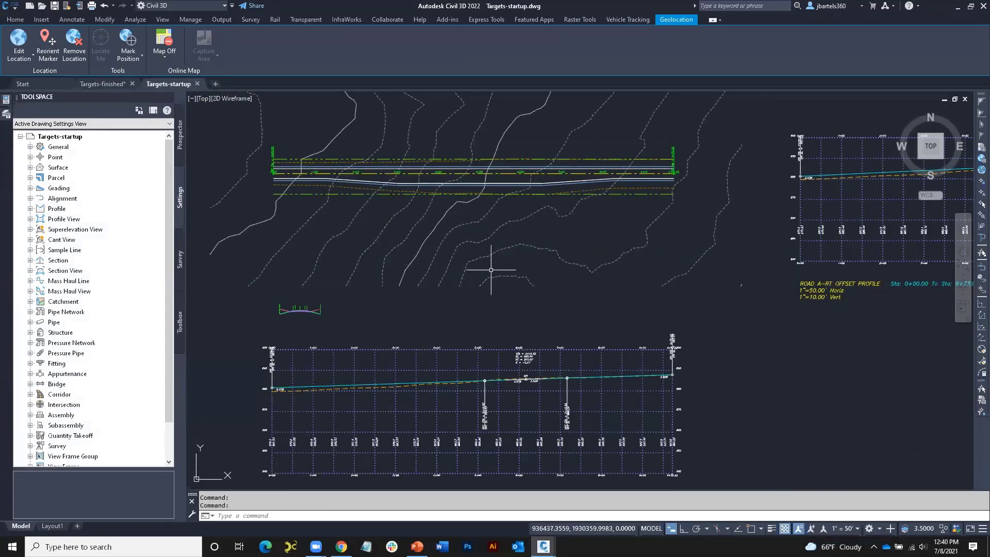
middle_drag(491, 270, 513, 270)
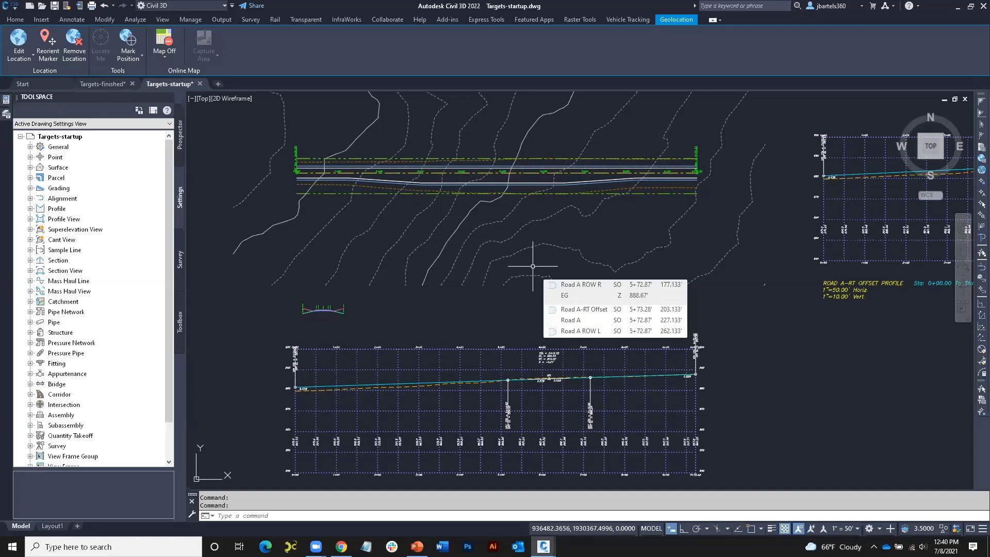
middle_drag(398, 226, 421, 233)
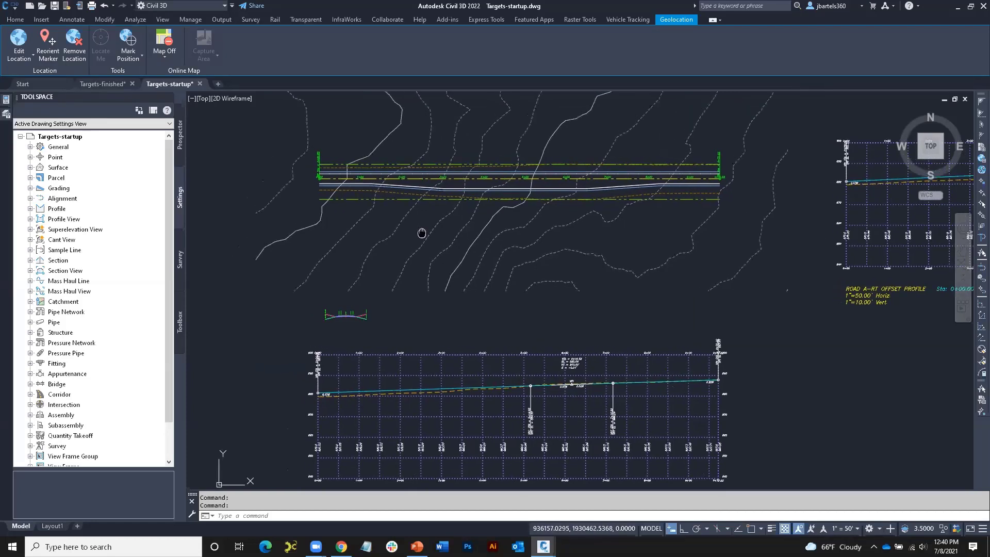
scroll(342, 161, up, 2)
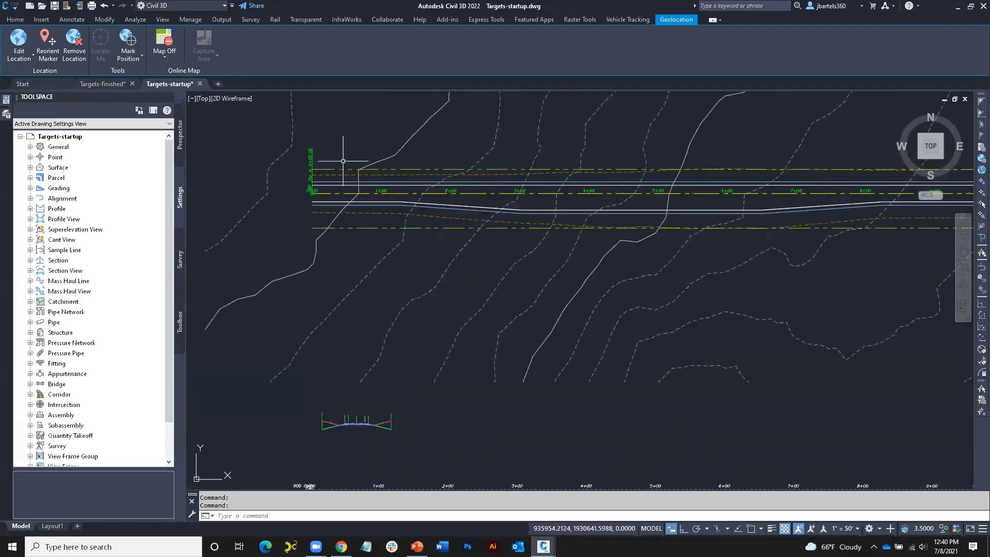
scroll(349, 199, up, 5)
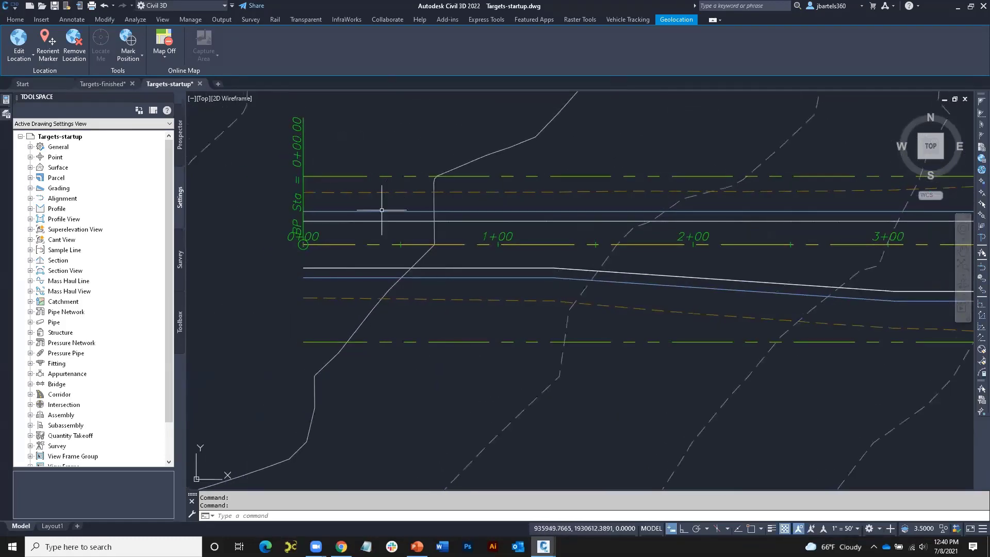
click(381, 211)
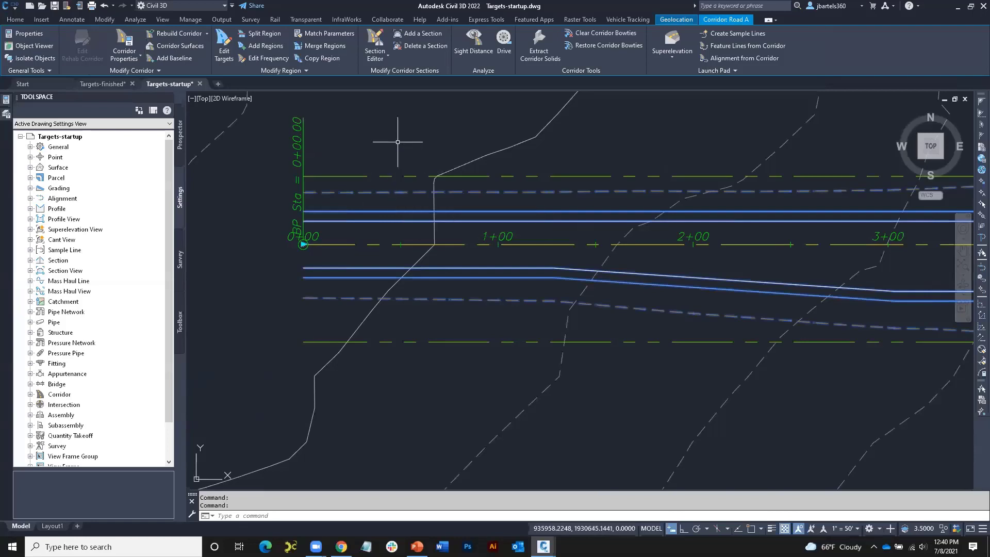
click(375, 42)
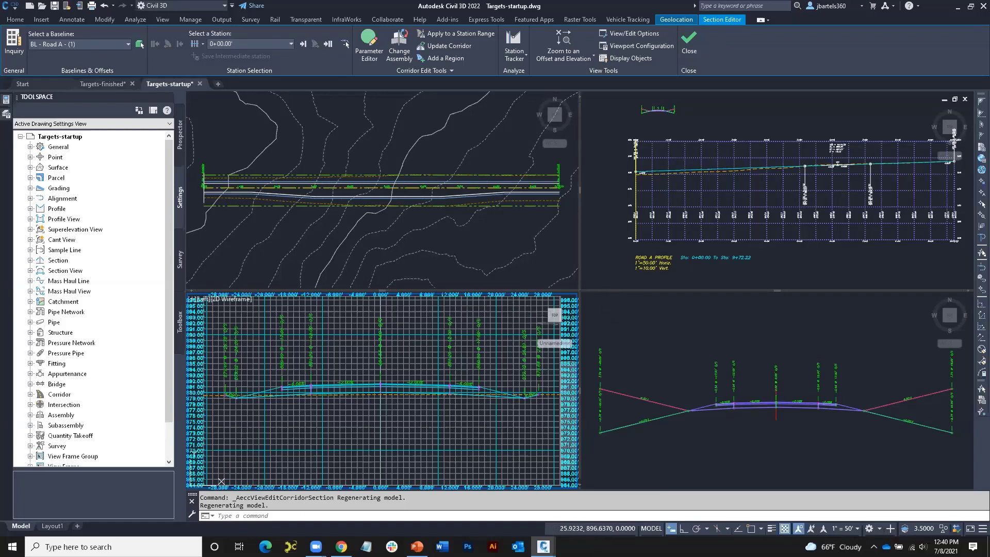
click(613, 314)
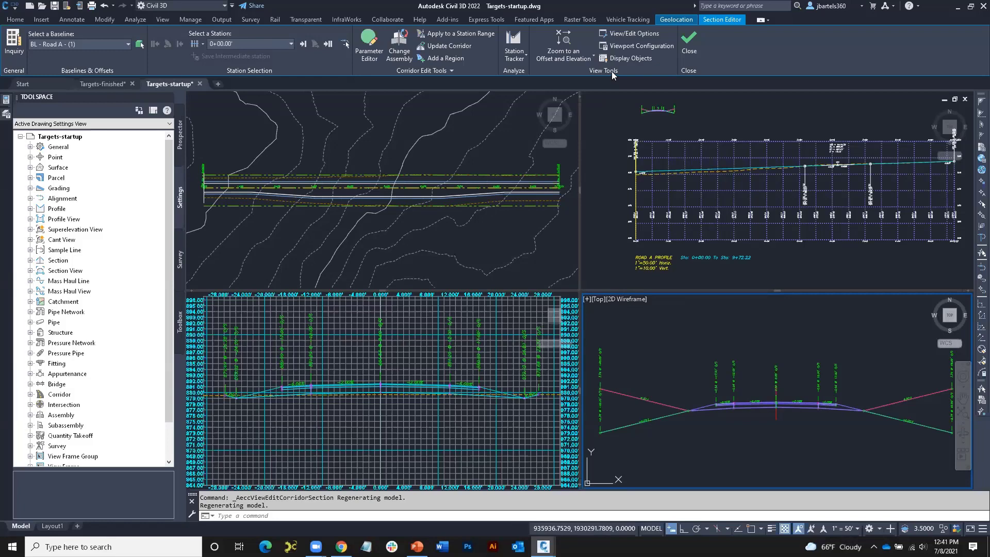
Configure the Section Editor viewports with the Three: Above layout, assigning Section to viewport 1, Plan to viewport 2 and Profile to viewport 3
click(619, 44)
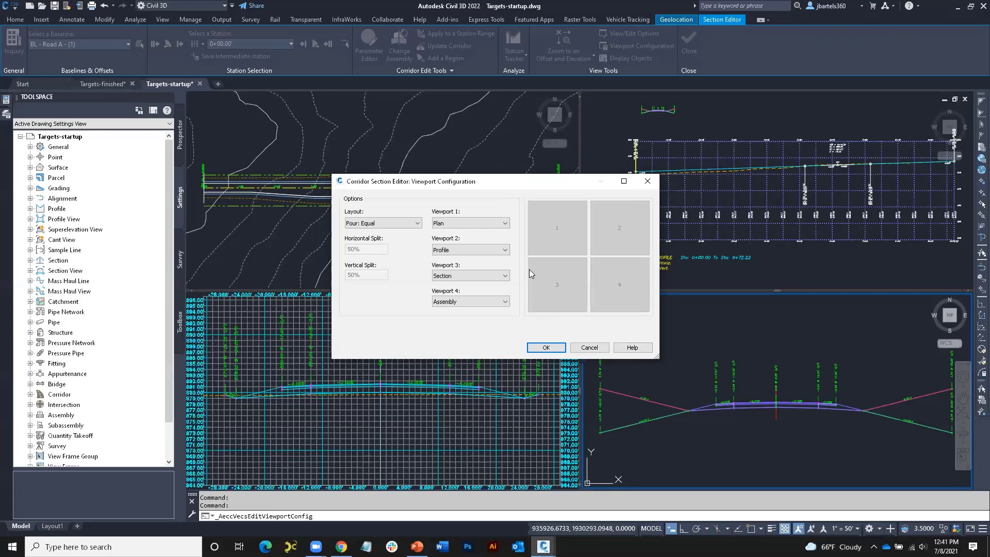
click(417, 223)
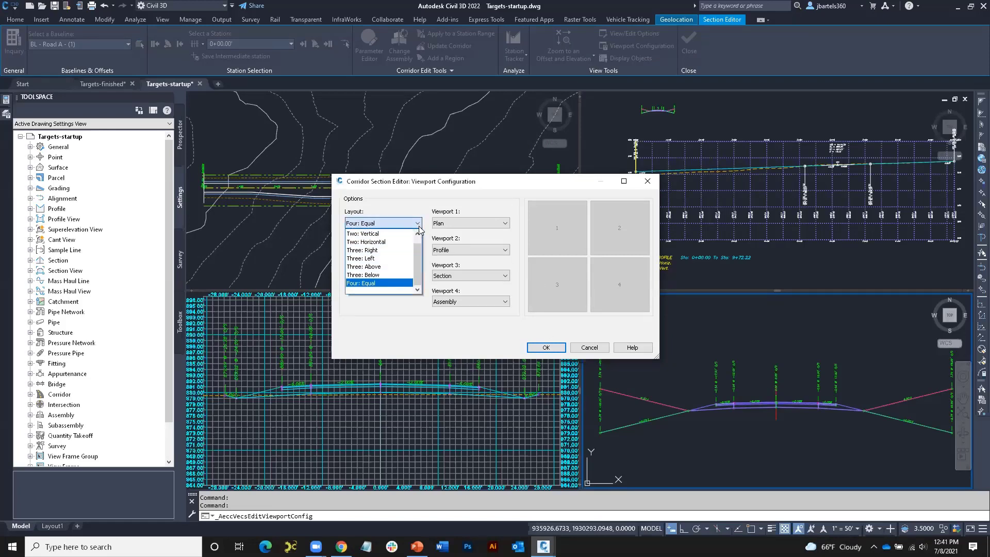
drag(419, 246, 418, 255)
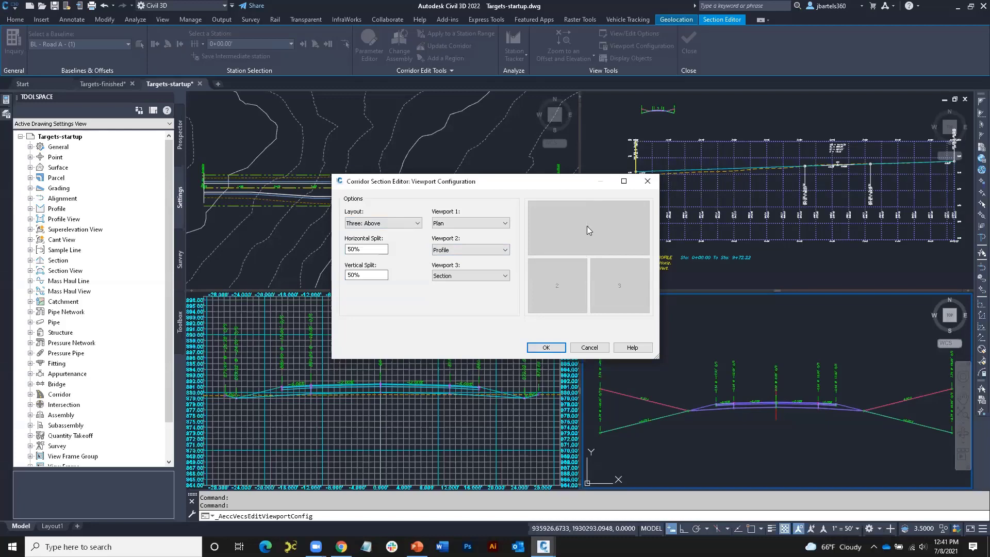
click(501, 223)
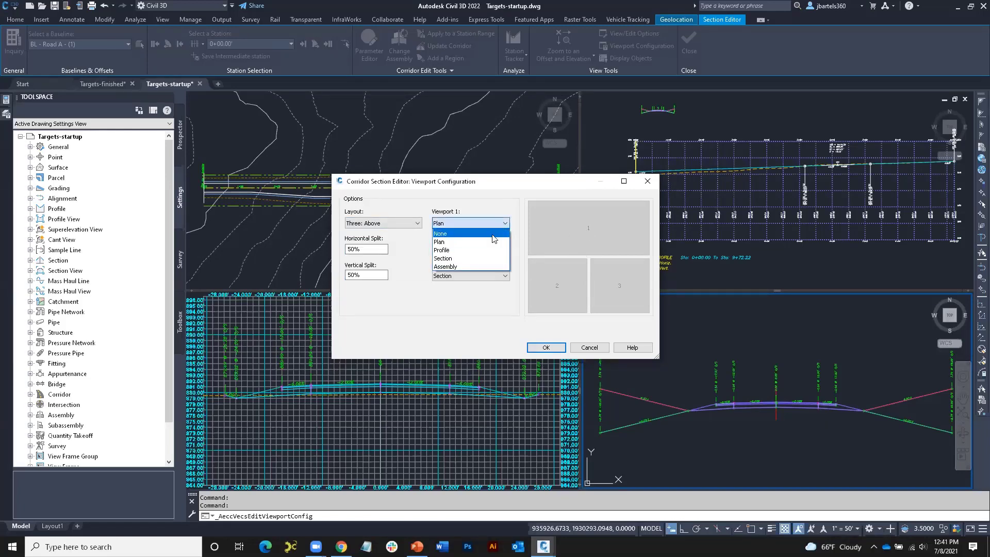
click(483, 258)
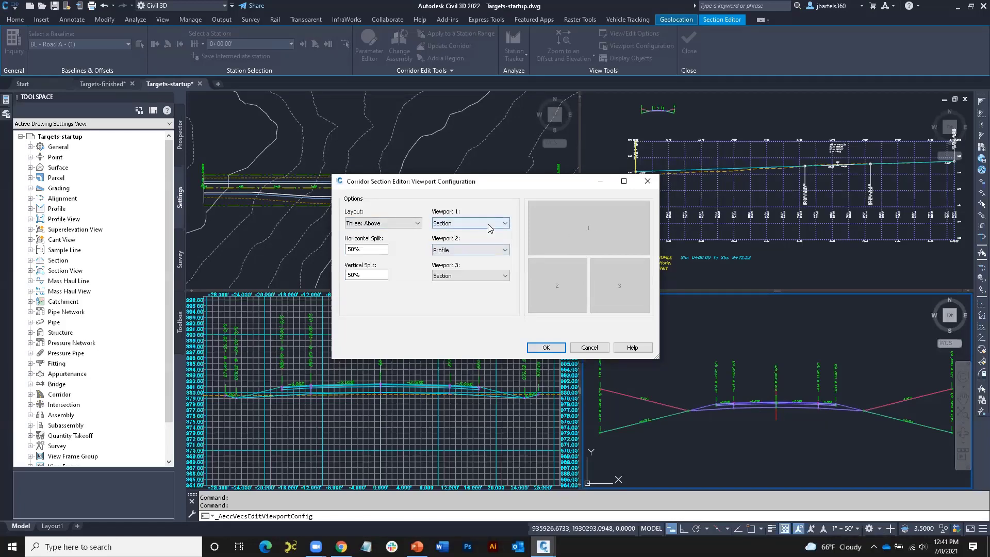
click(503, 250)
click(495, 269)
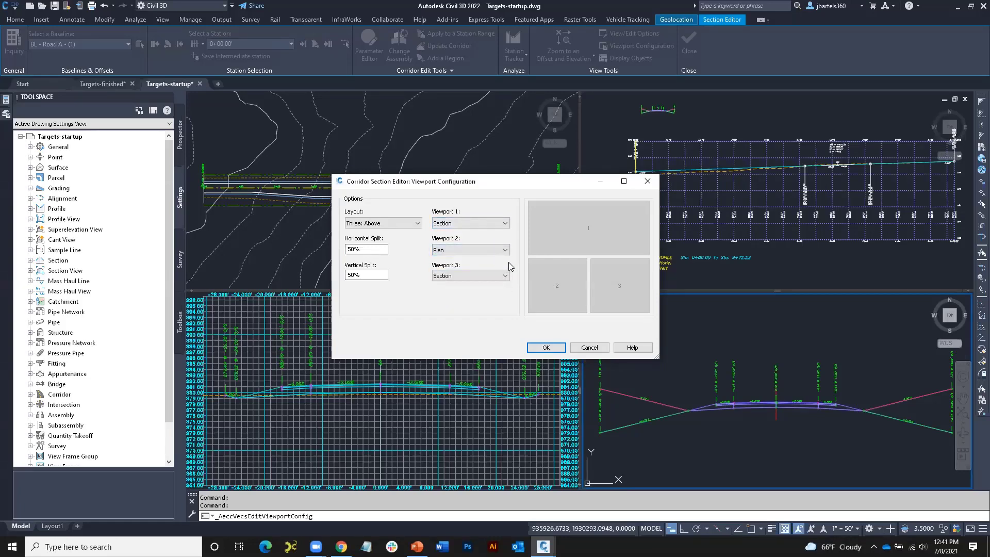
click(505, 276)
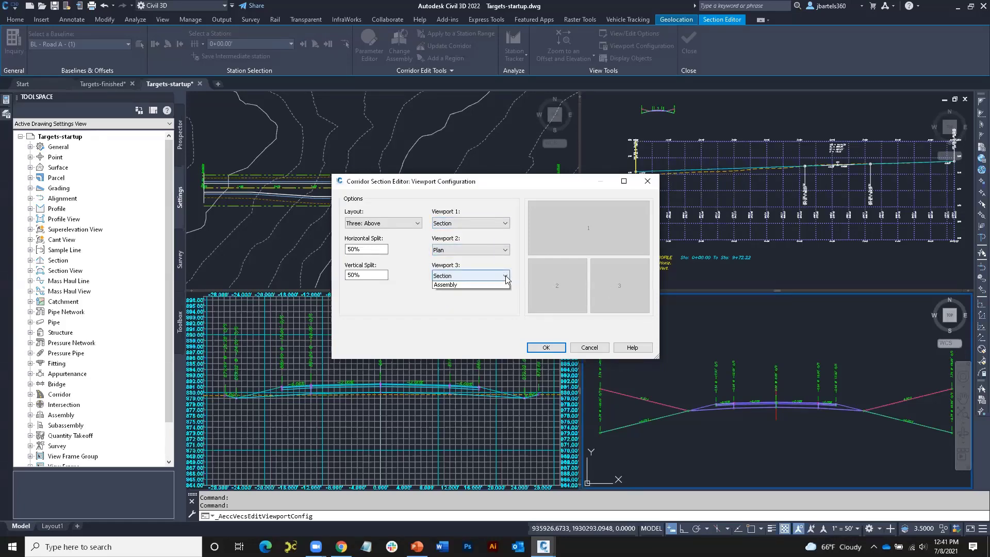
click(498, 302)
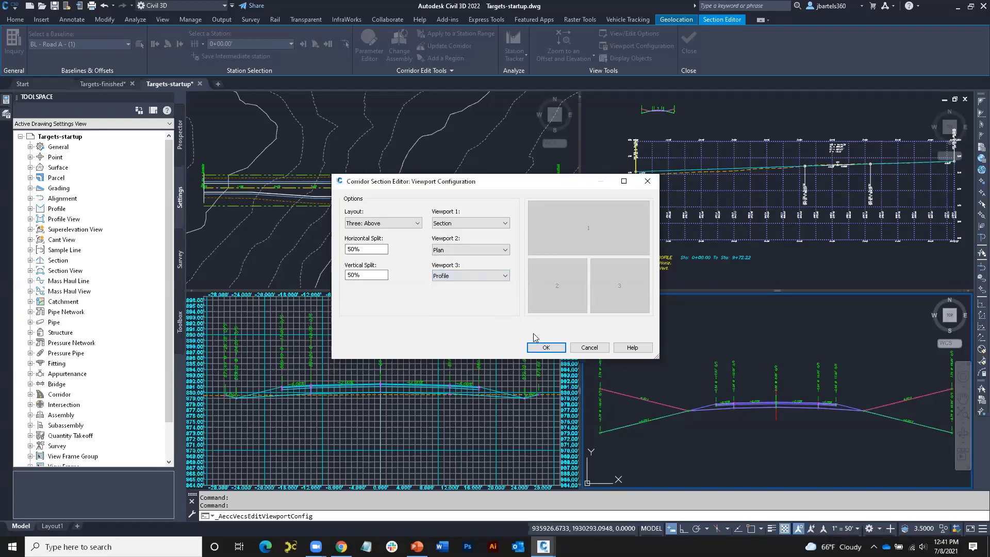
click(546, 348)
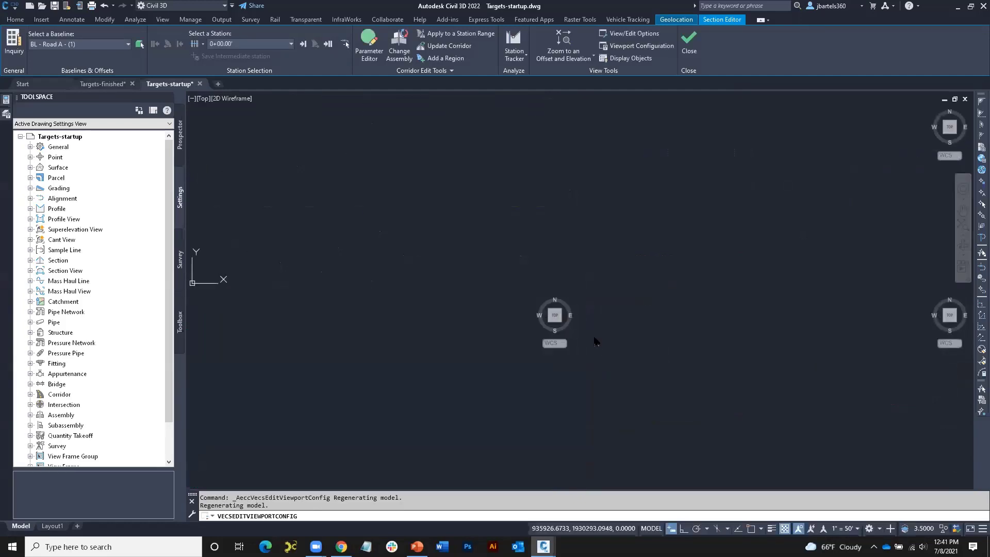
click(601, 335)
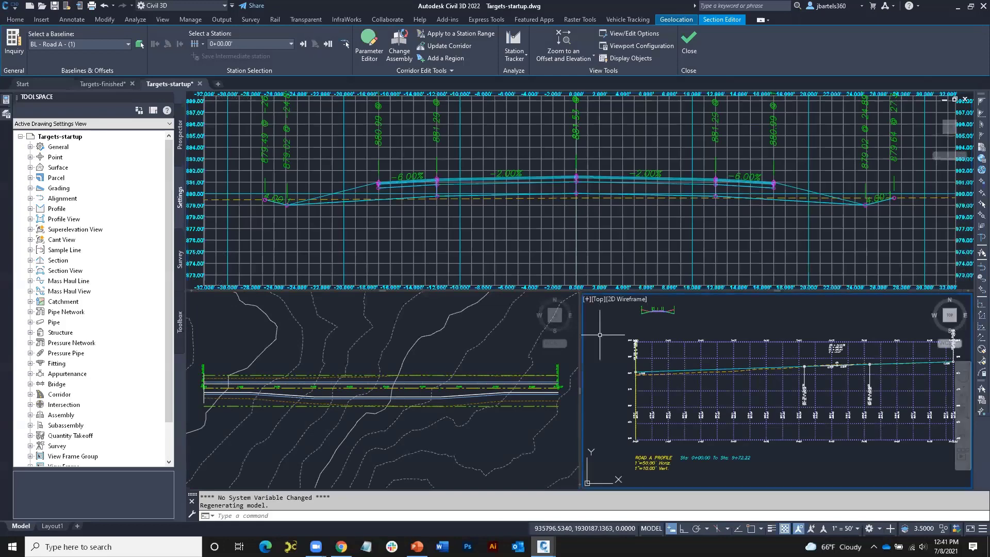
Examine the Road A cross section and its grid spacing at station 0+00.00 in both close and wide views
click(601, 259)
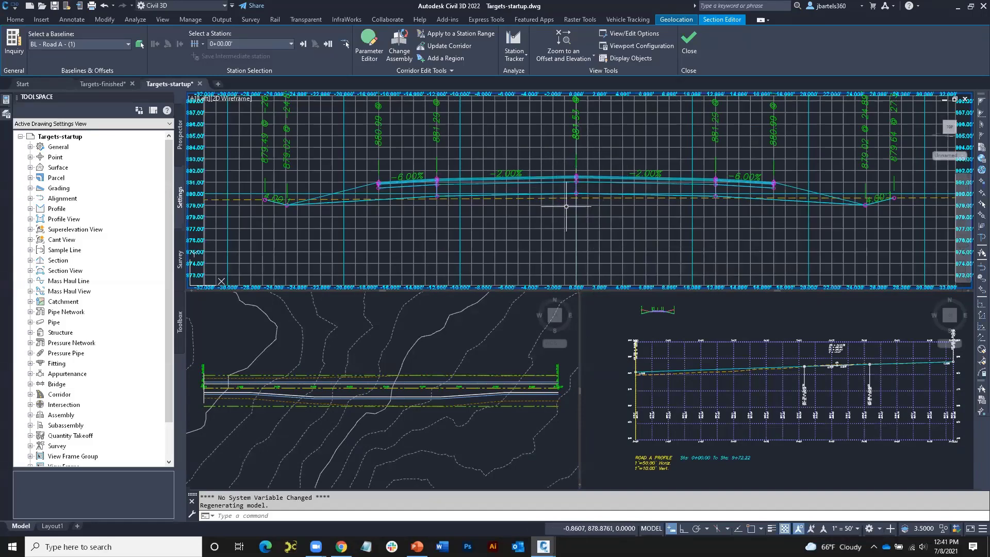
scroll(566, 207, up, 5)
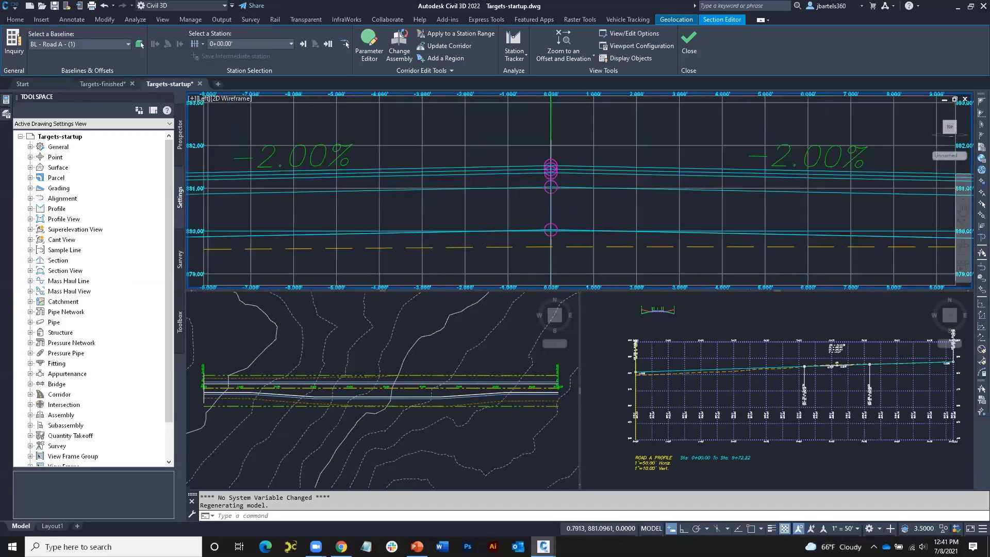
scroll(584, 190, up, 3)
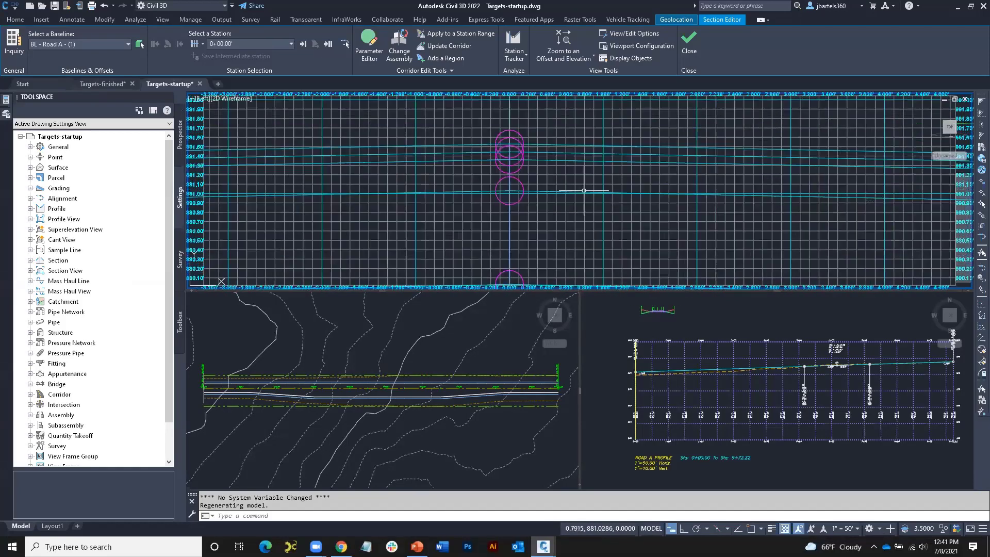
scroll(583, 193, down, 8)
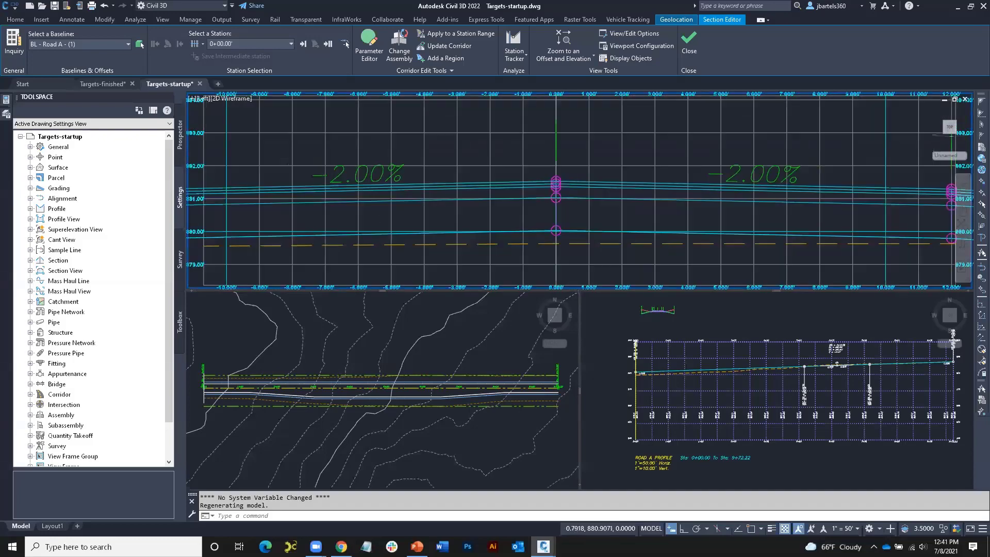
scroll(582, 201, down, 5)
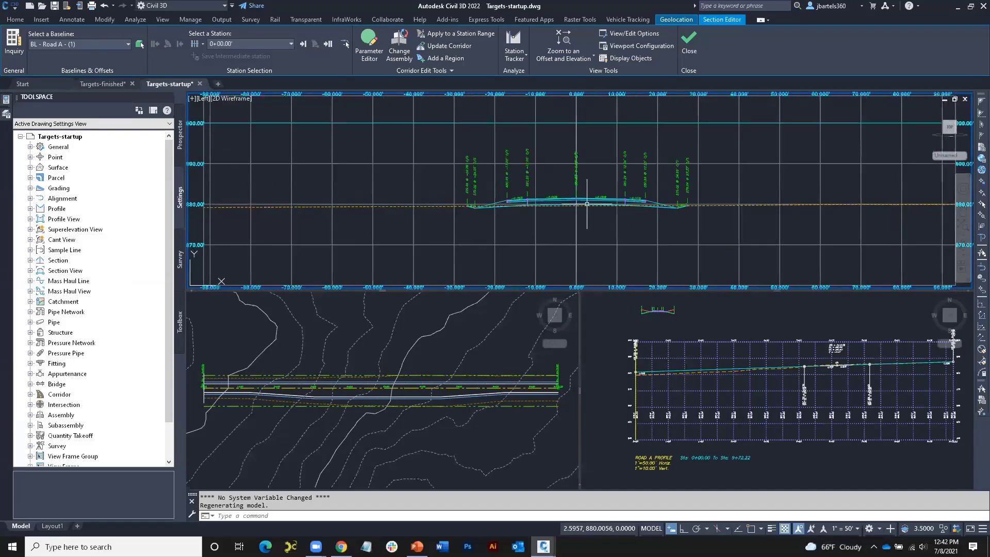
scroll(585, 205, up, 5)
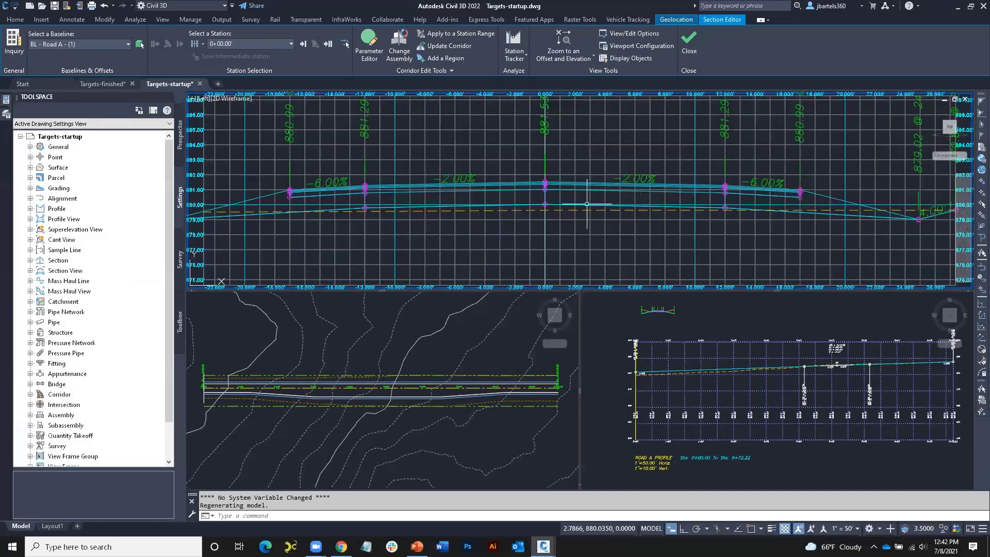
Open the corridor section view and edit options and turn the adaptive grid off
scroll(583, 213, down, 1)
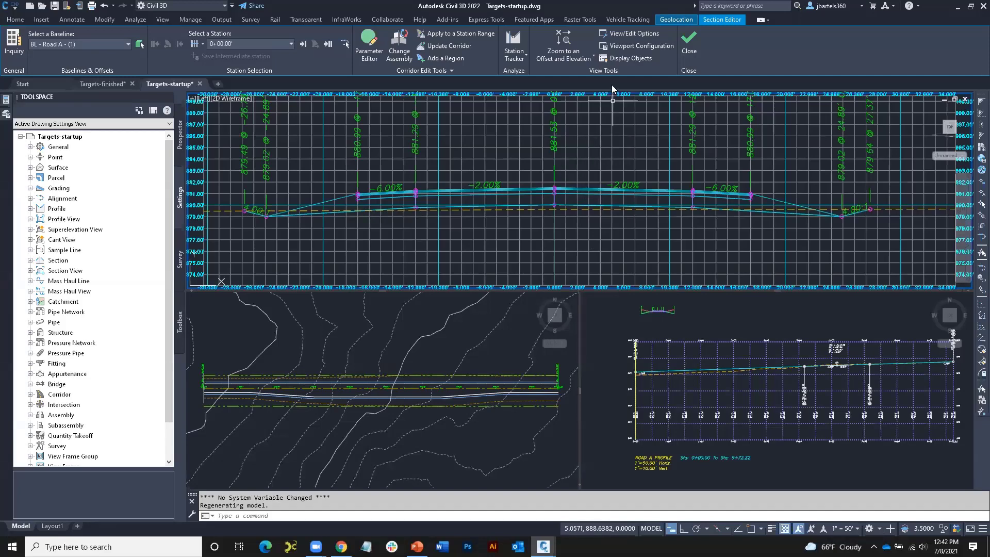
click(617, 35)
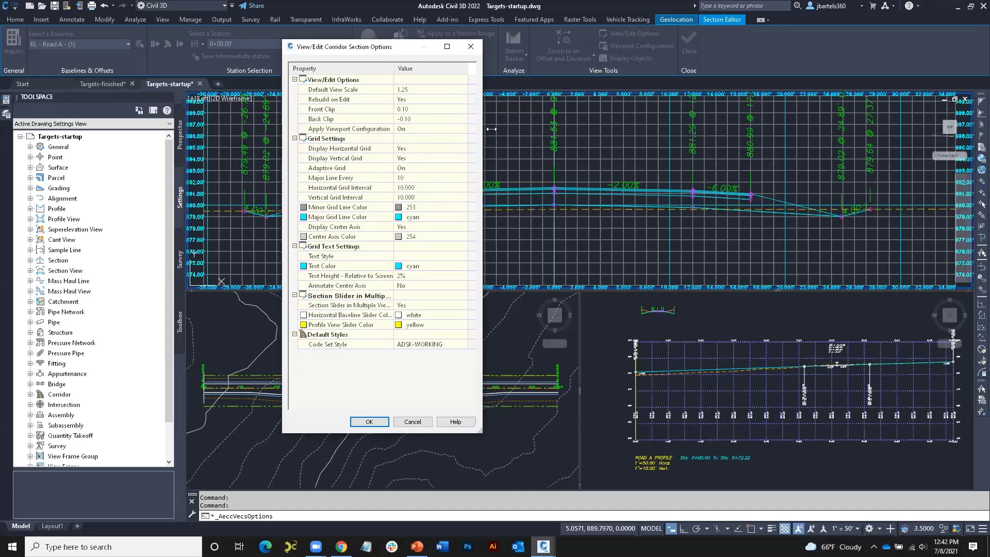
click(413, 168)
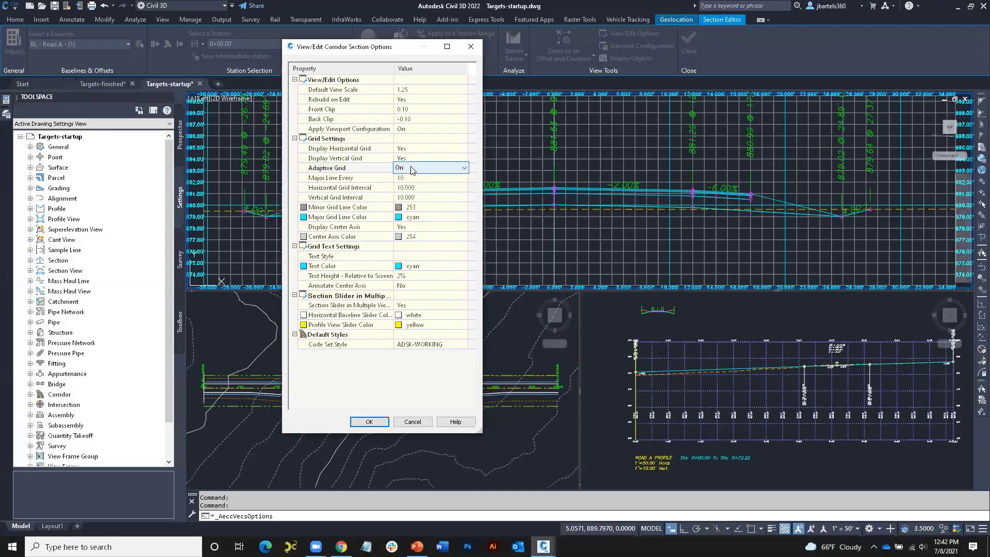
click(413, 170)
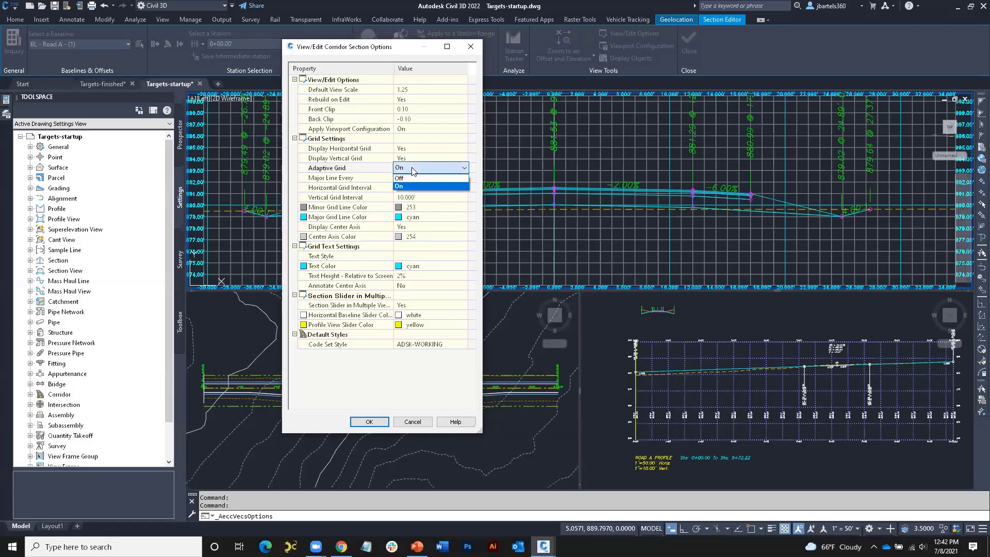
click(408, 185)
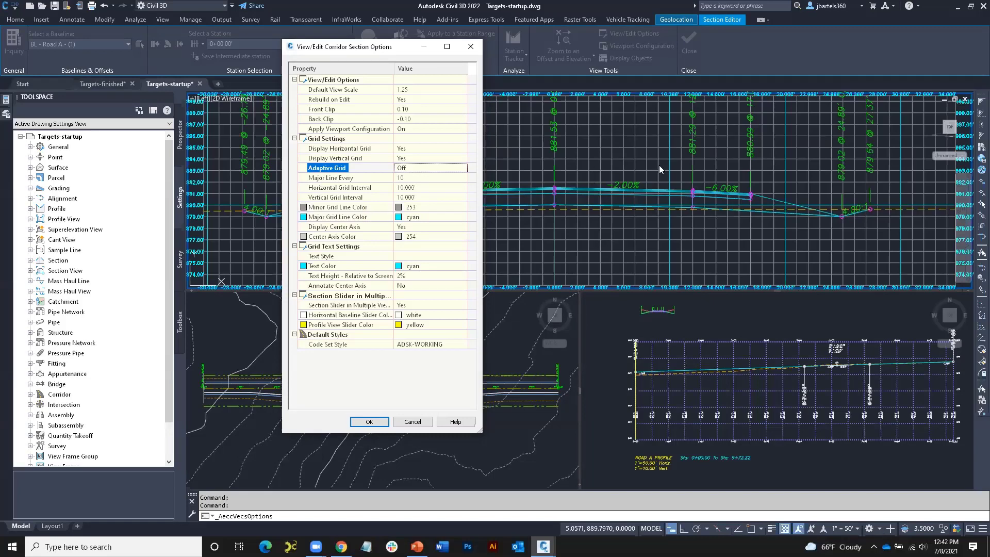
Set both the minor and major grid line colors to index color 252
click(454, 207)
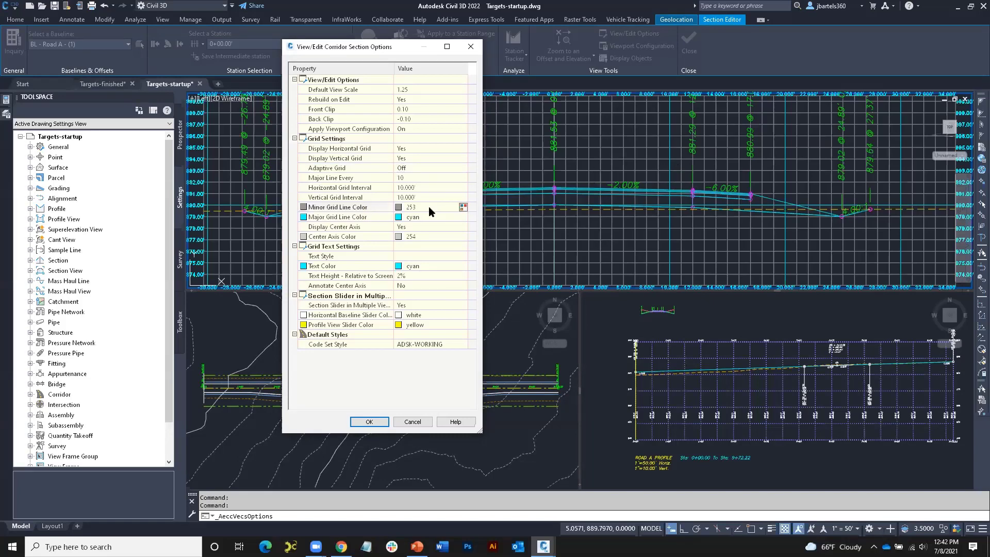
click(464, 208)
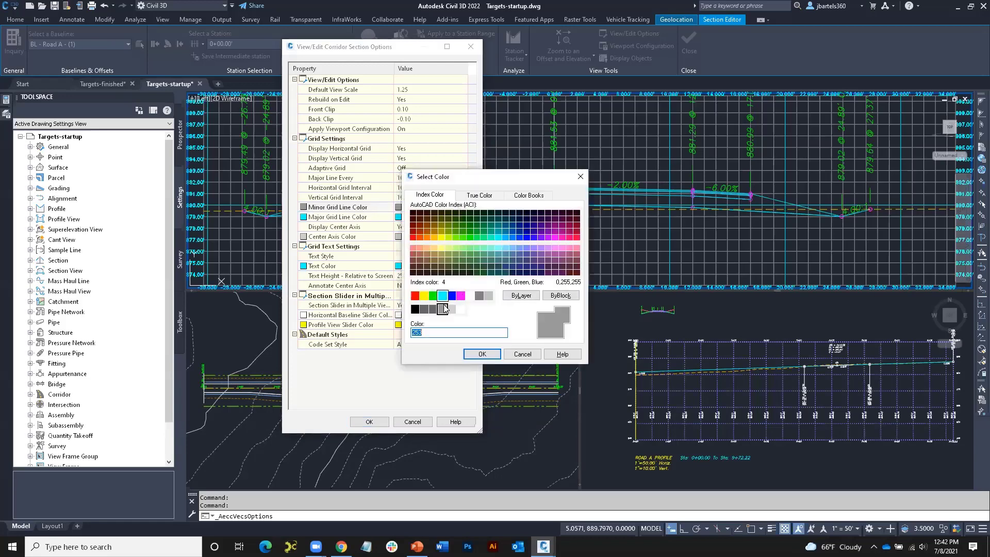
click(433, 308)
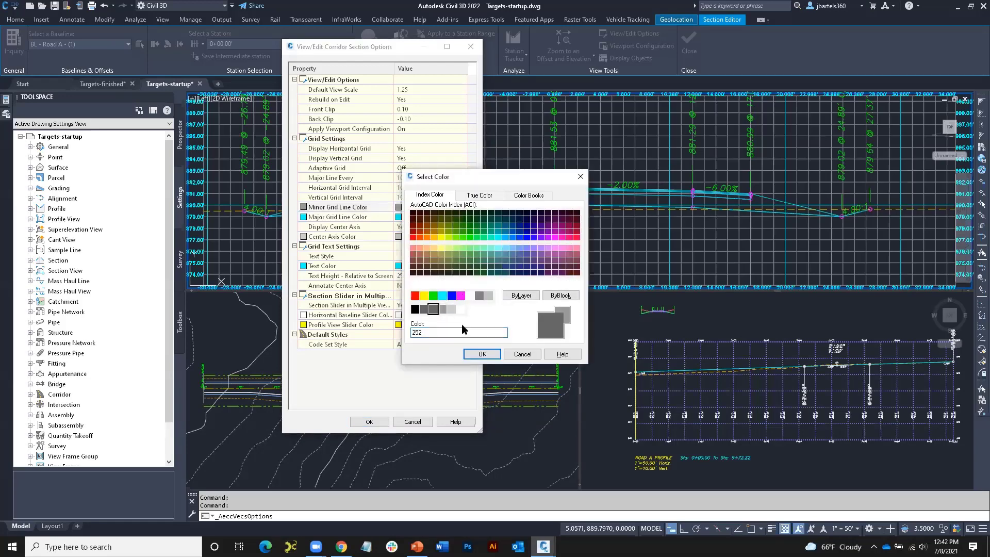
click(477, 354)
click(407, 217)
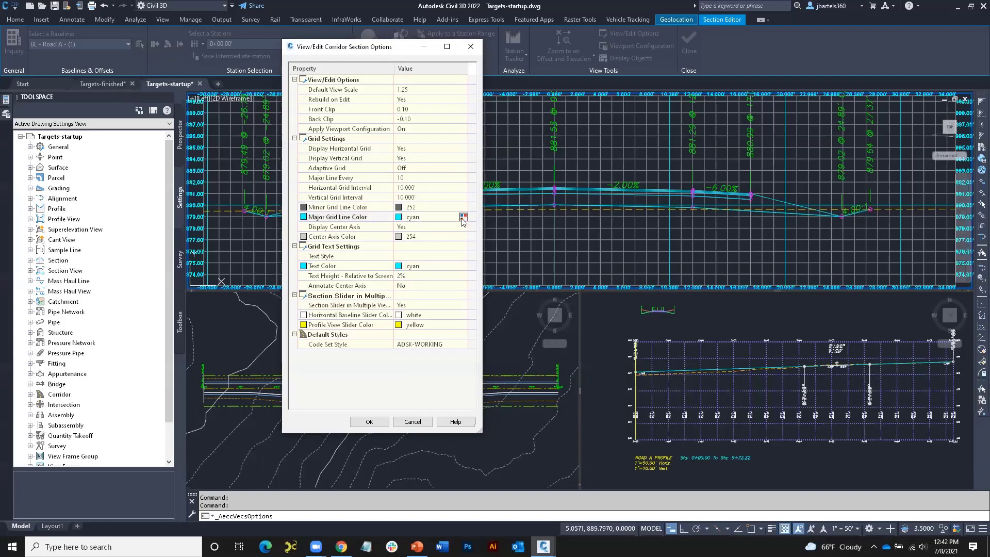
click(464, 217)
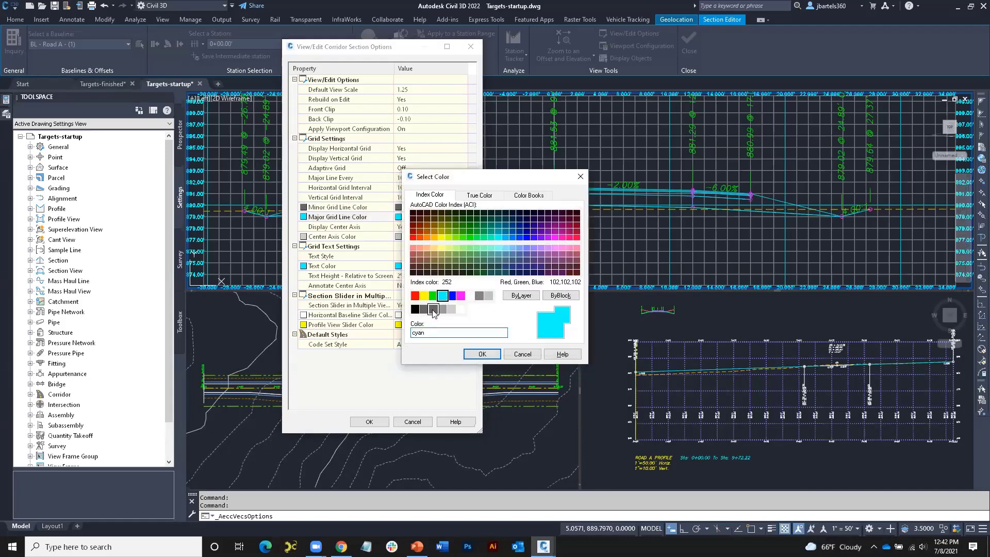
click(433, 309)
click(481, 354)
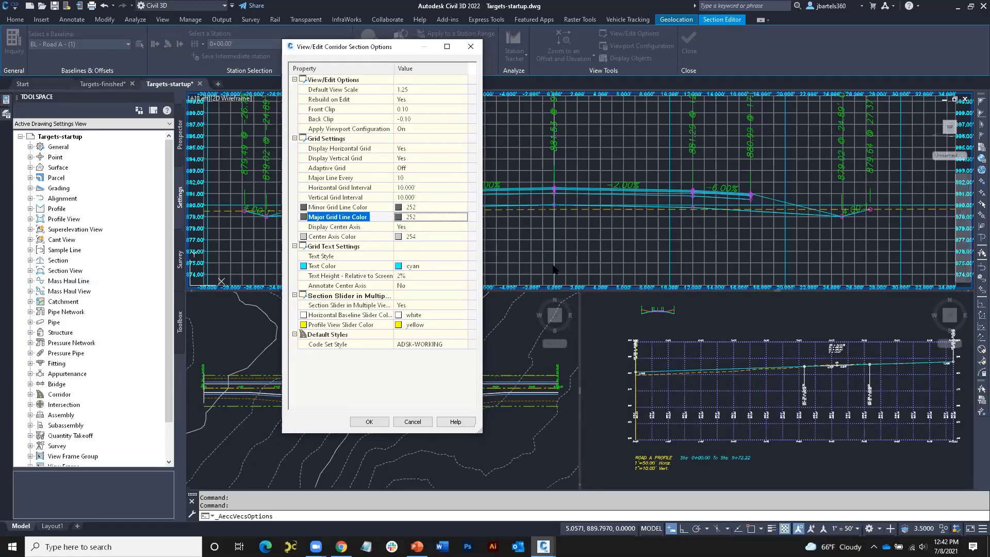
Set the section grid's center axis display to No
click(420, 227)
click(420, 226)
click(417, 238)
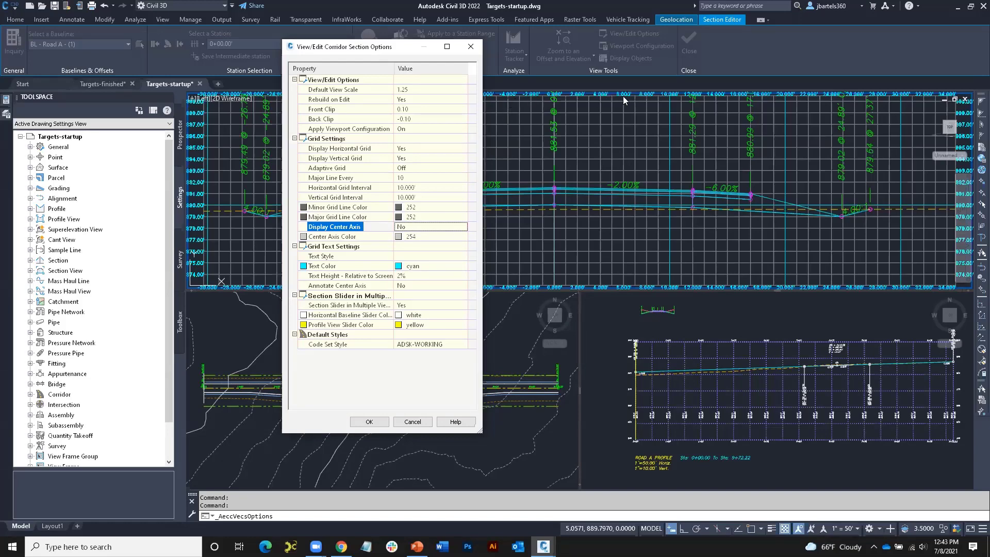
Set the grid text color to 252 and its height relative to screen to 3%, and apply the section options
click(427, 267)
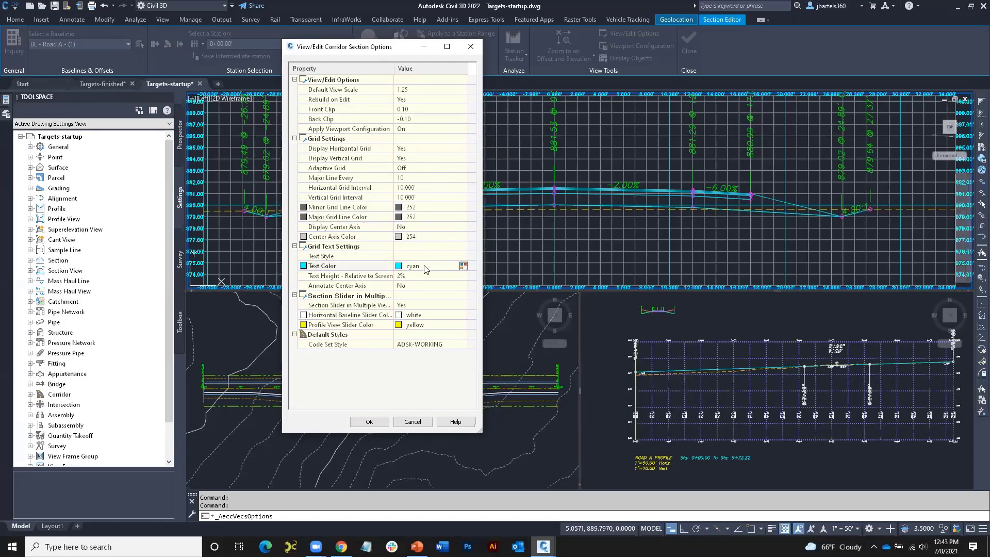
click(460, 265)
click(433, 308)
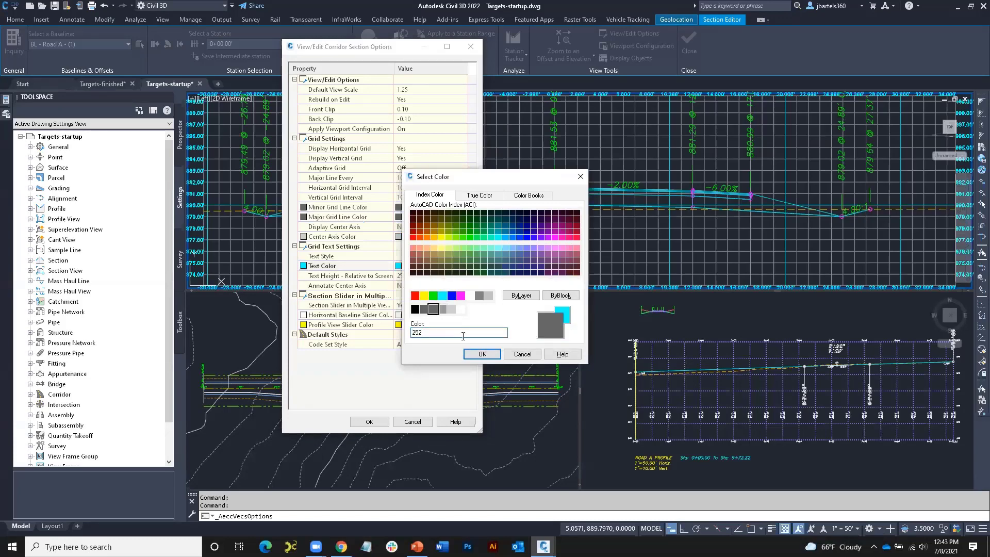
click(478, 356)
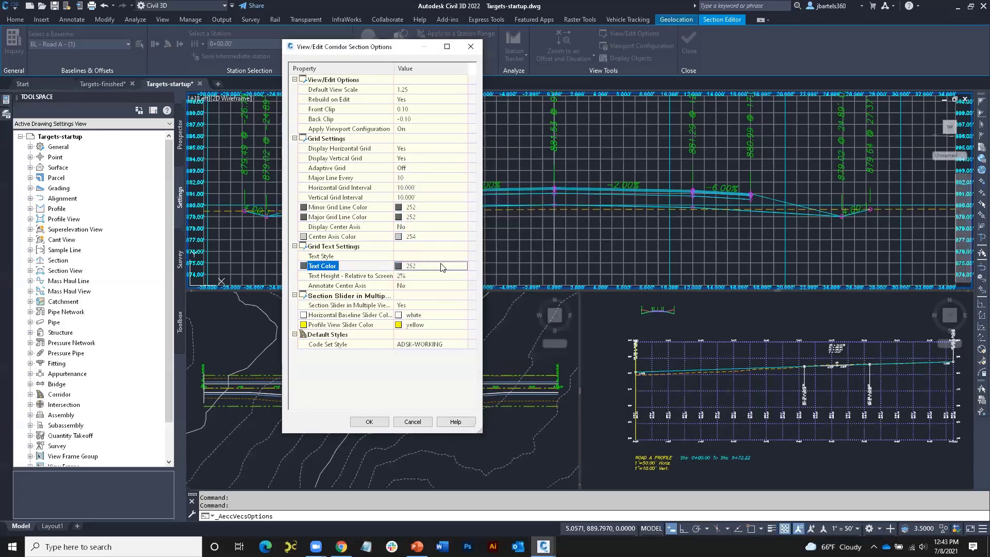
click(414, 278)
drag(412, 277, 399, 278)
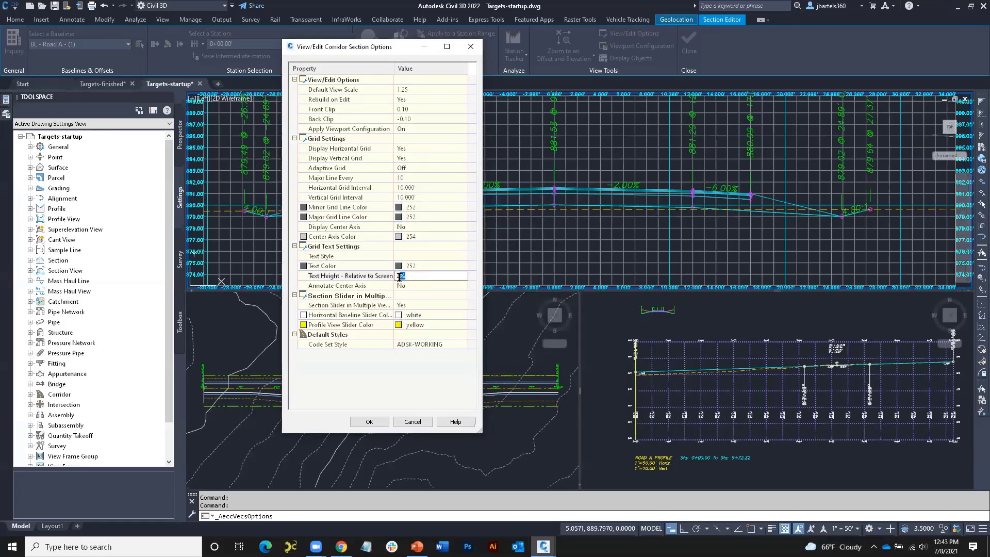
text(3)
click(433, 265)
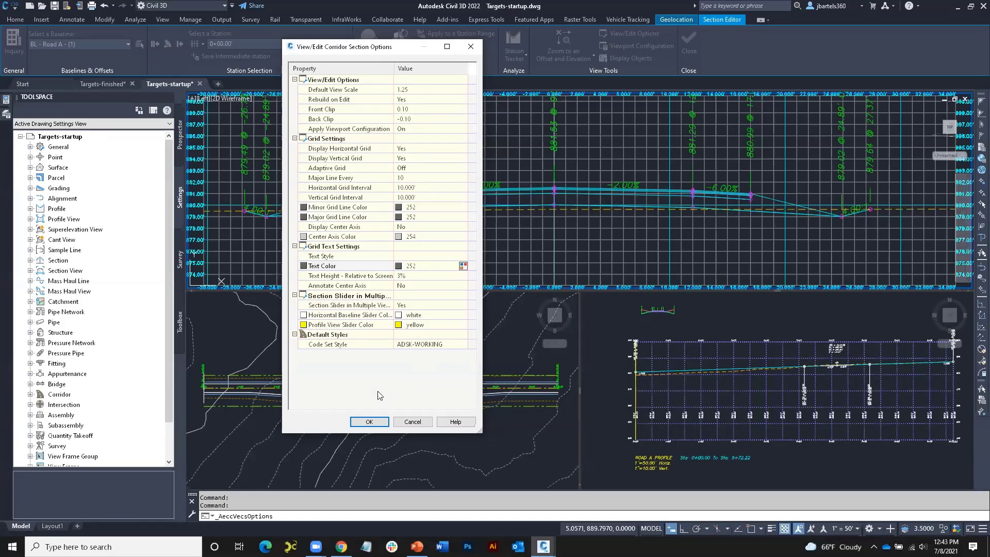
click(367, 422)
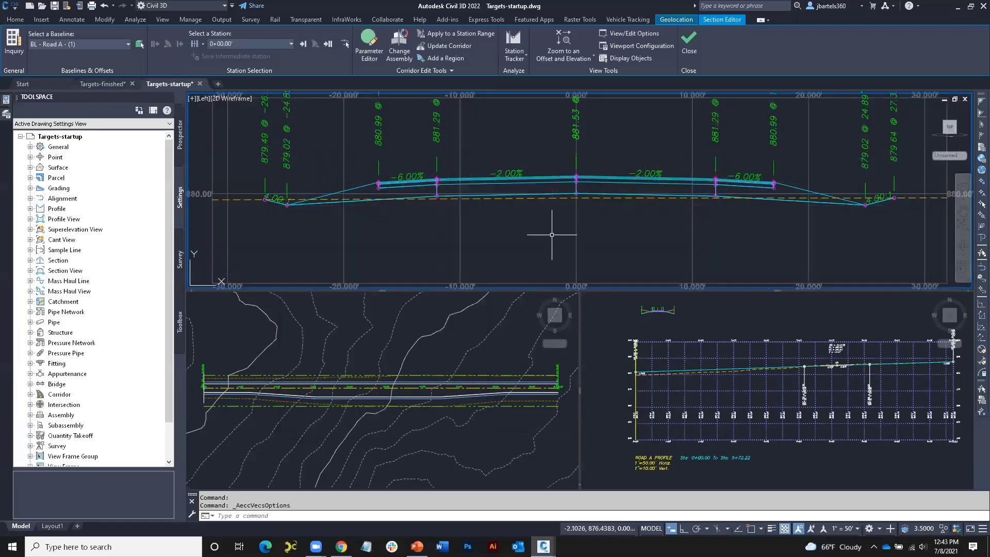
Regenerate all viewports with REA and check the section grid and labels at a wider view
scroll(547, 228, down, 1)
middle_drag(585, 232, 581, 239)
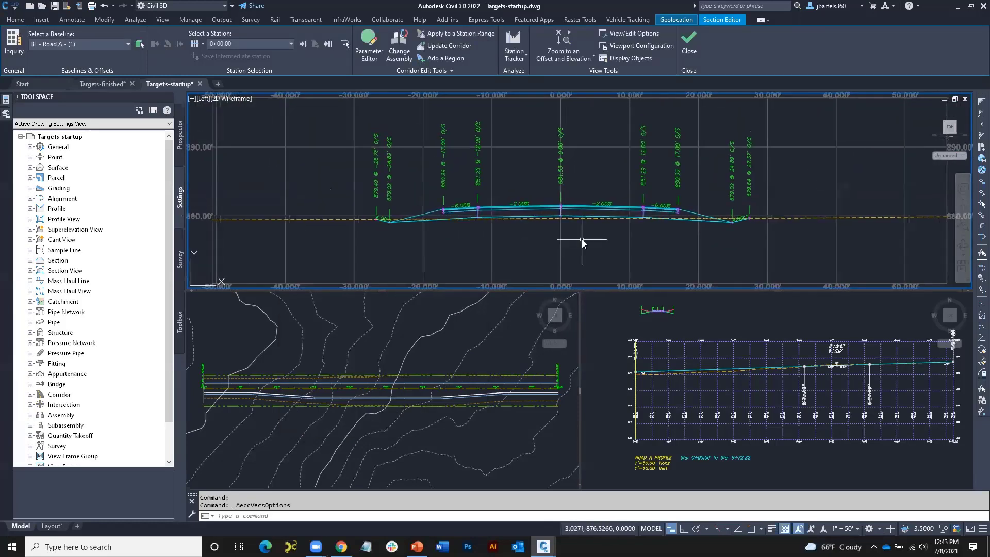
text(rea)
key(Return)
scroll(581, 239, down, 1)
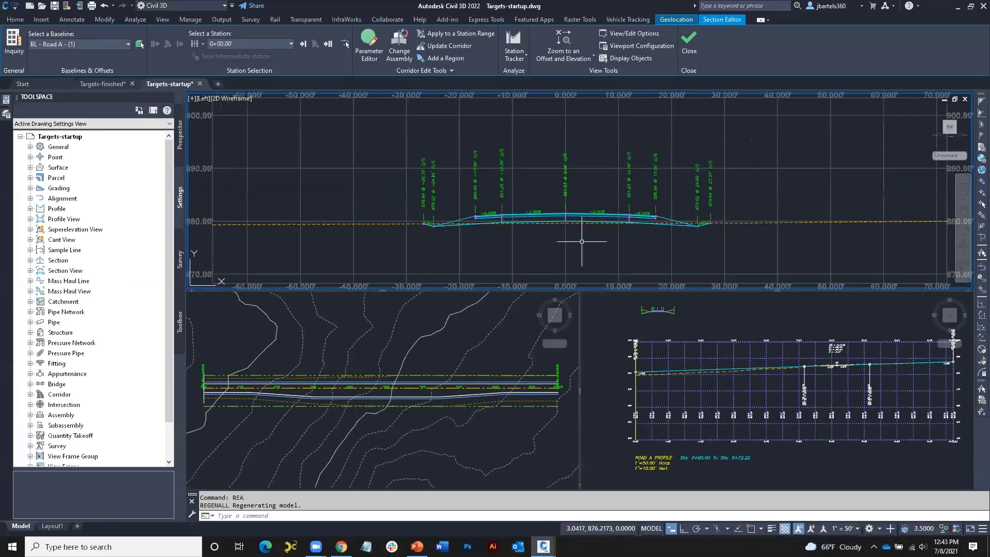
scroll(581, 242, up, 1)
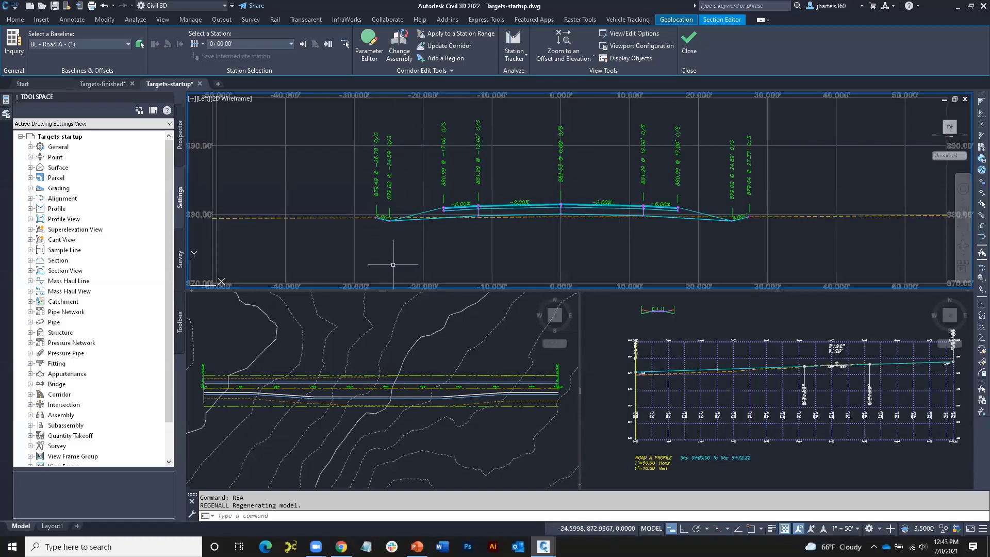
Close the Section Editor, reopen it on the Road A corridor to check its saved display settings, and close it again
click(416, 317)
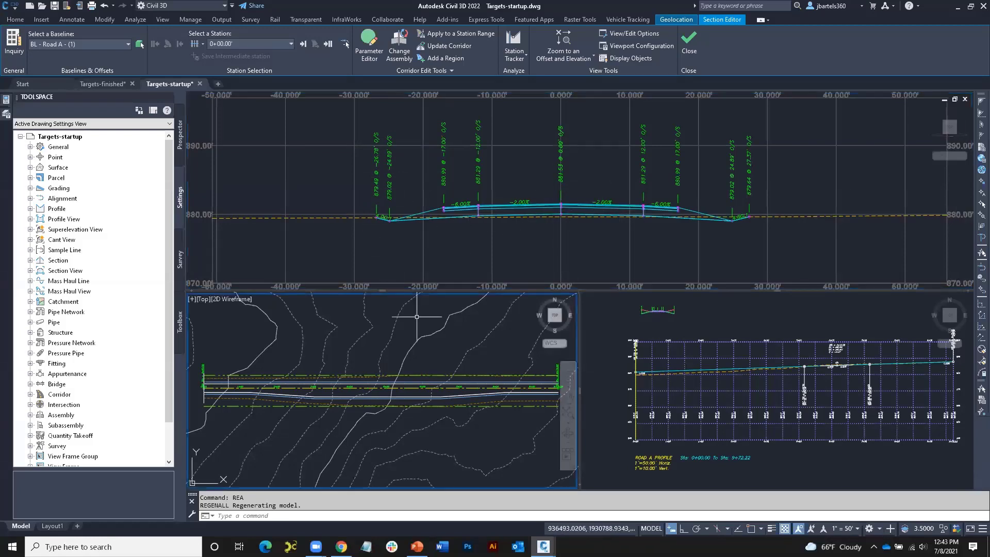
click(686, 50)
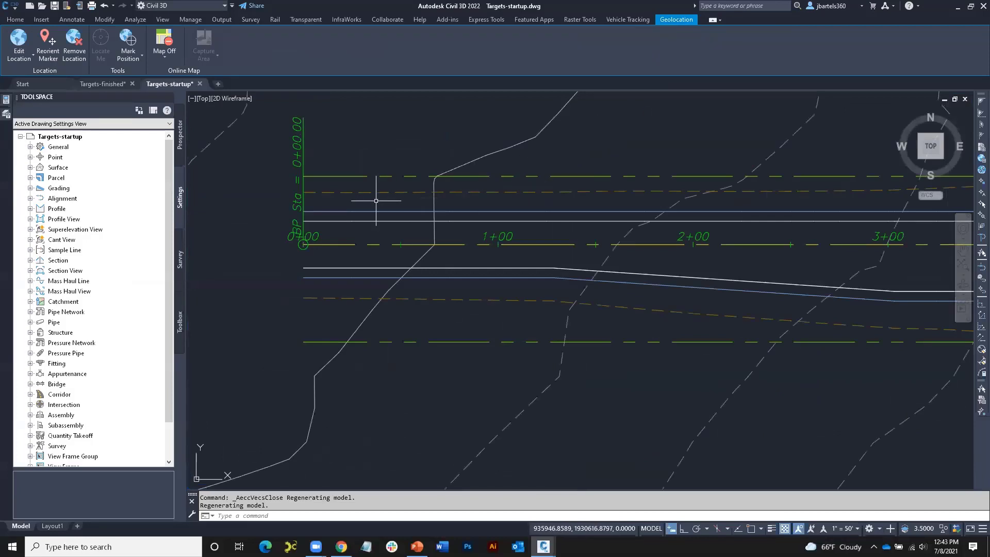
click(378, 212)
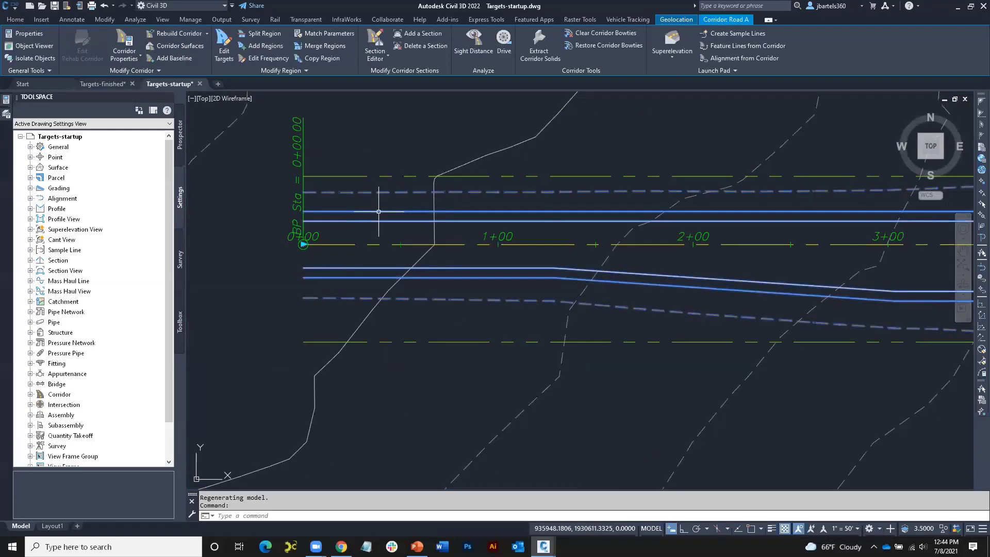
click(375, 42)
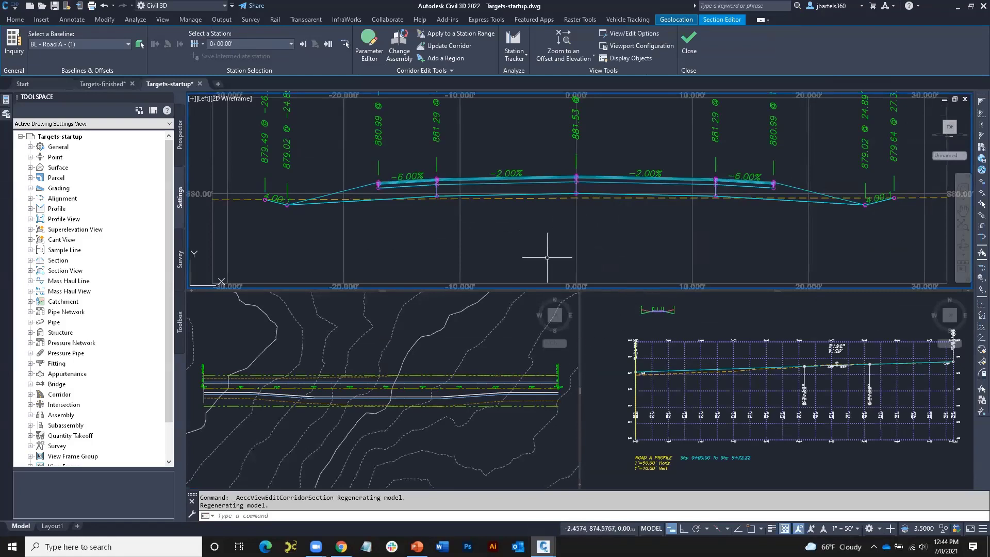
click(687, 47)
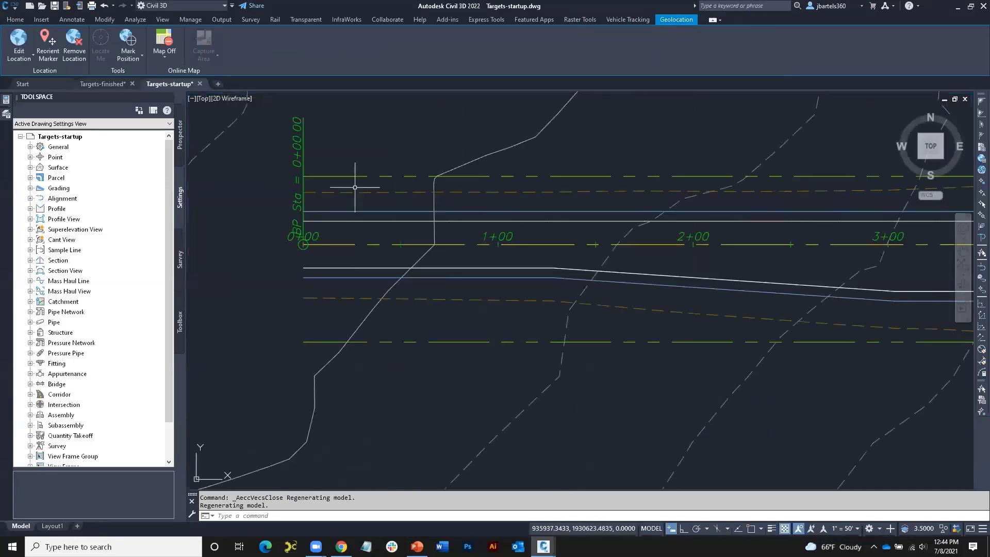
Open the drawing template _Autodesk Civil 3D (Imperial) NCS.dwt from the Template folder
key(ctrl+o)
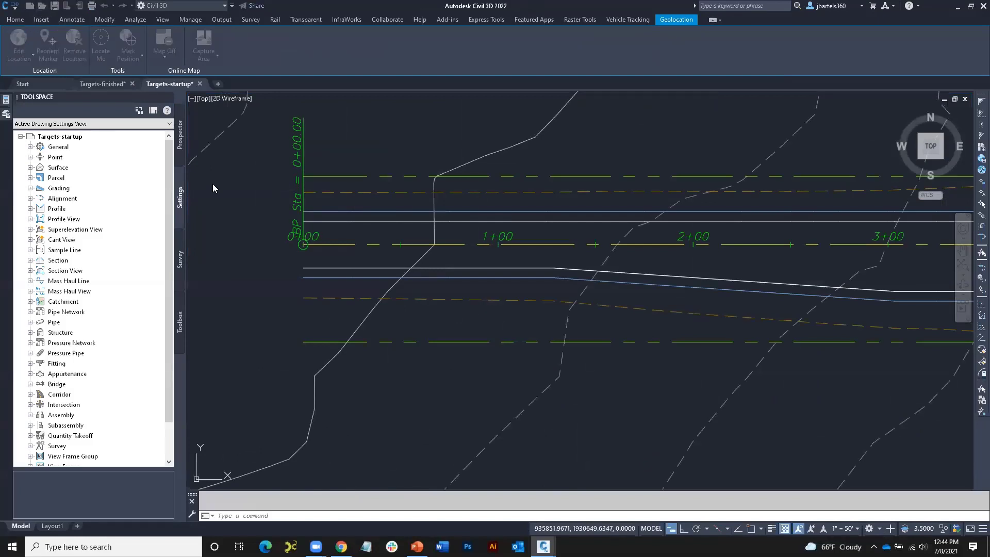
click(479, 385)
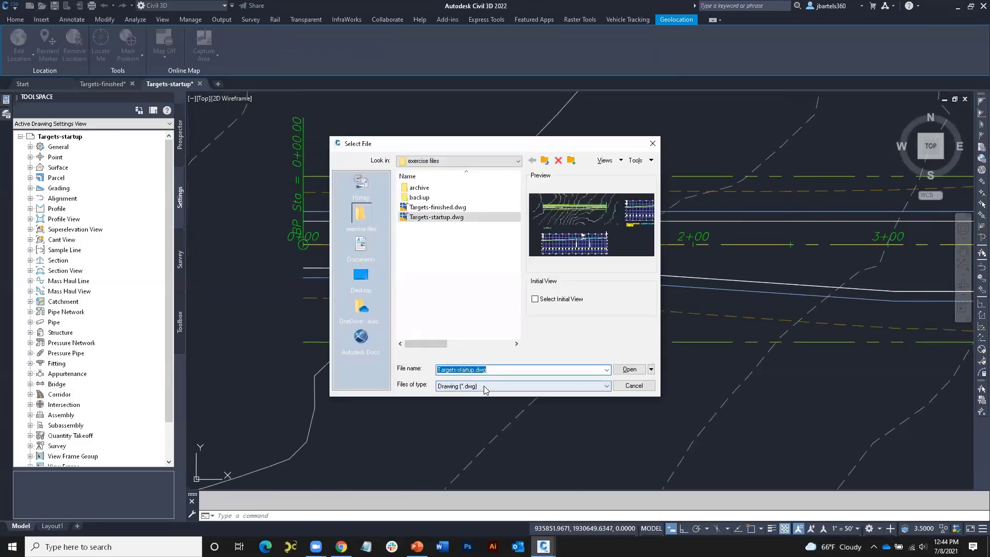
click(485, 415)
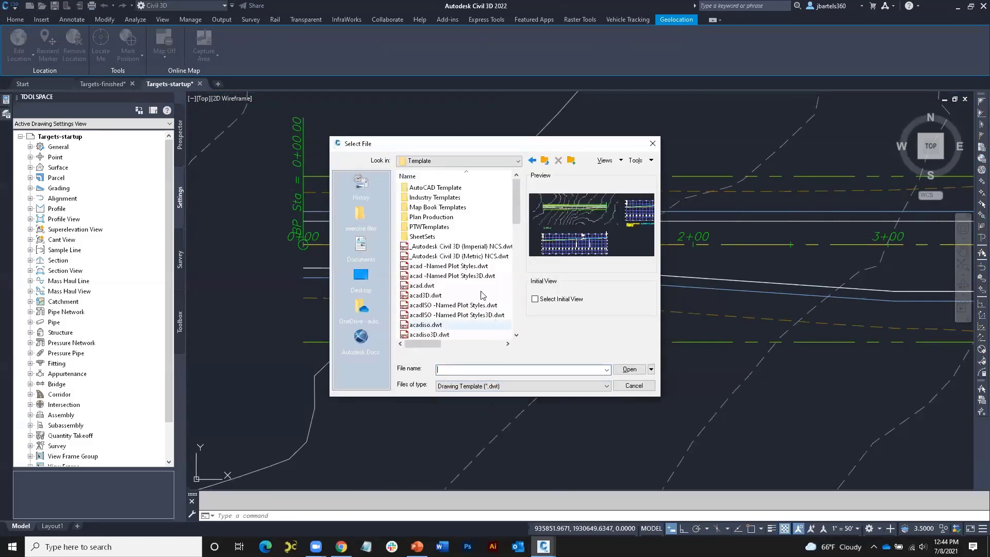
click(466, 249)
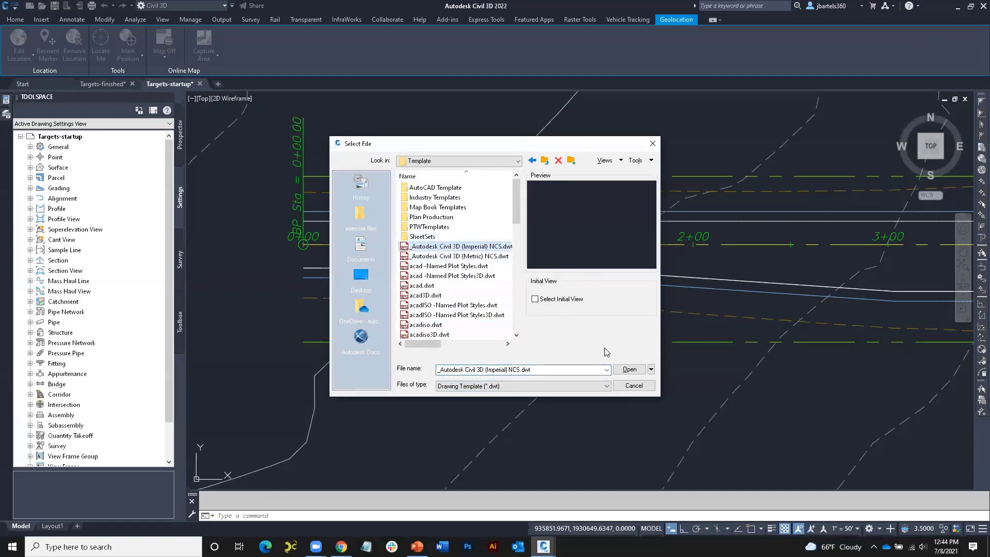
click(629, 369)
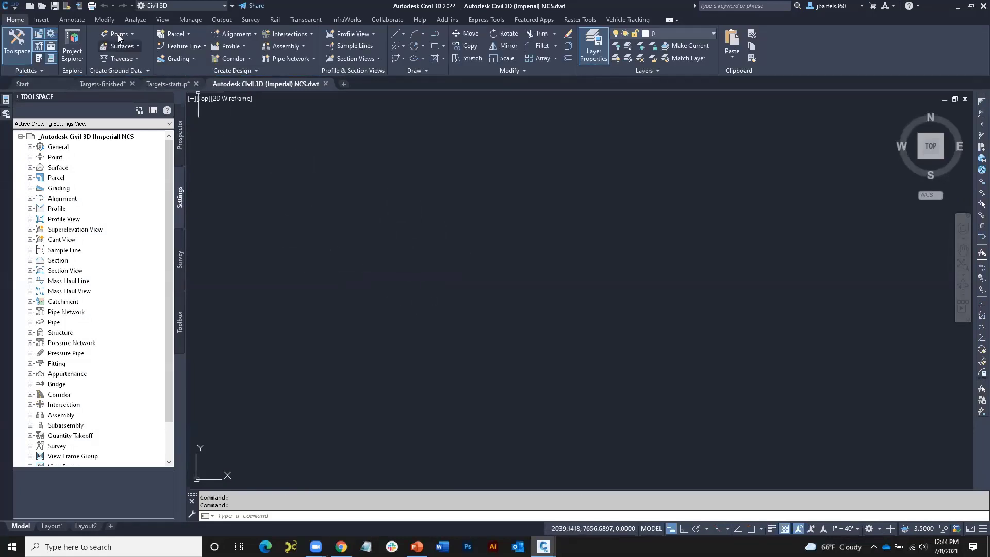
Review the template's Corridor Section Editor viewport configuration and close it
click(104, 21)
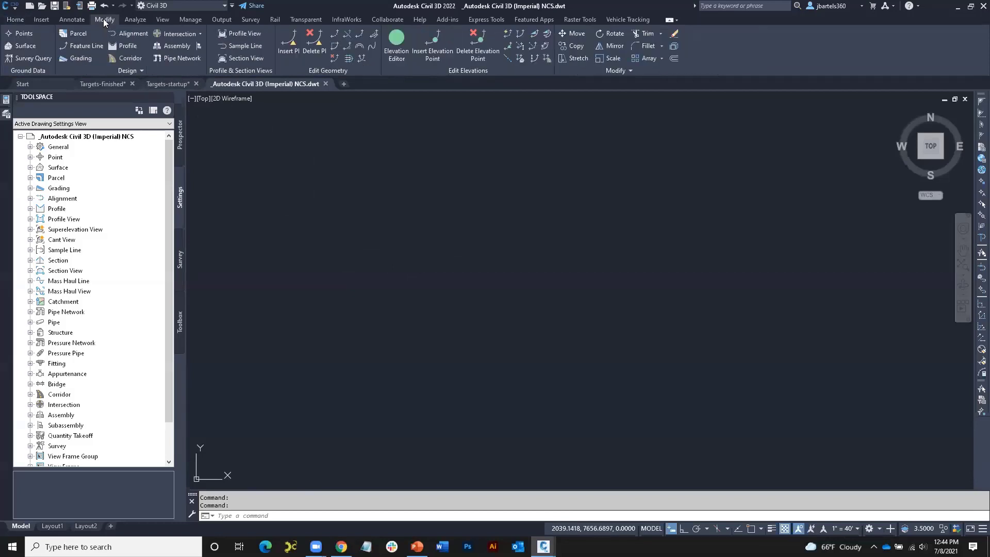
click(129, 59)
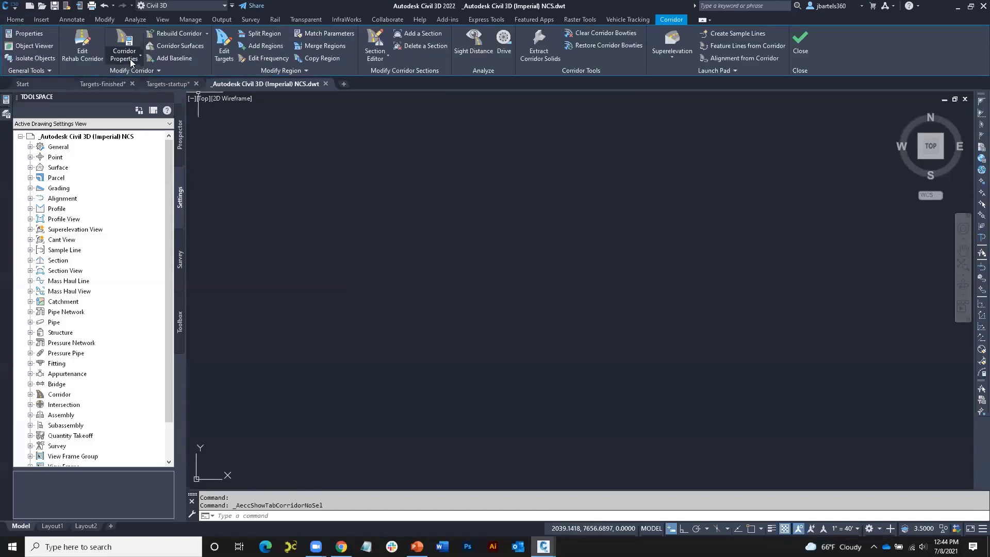
click(376, 58)
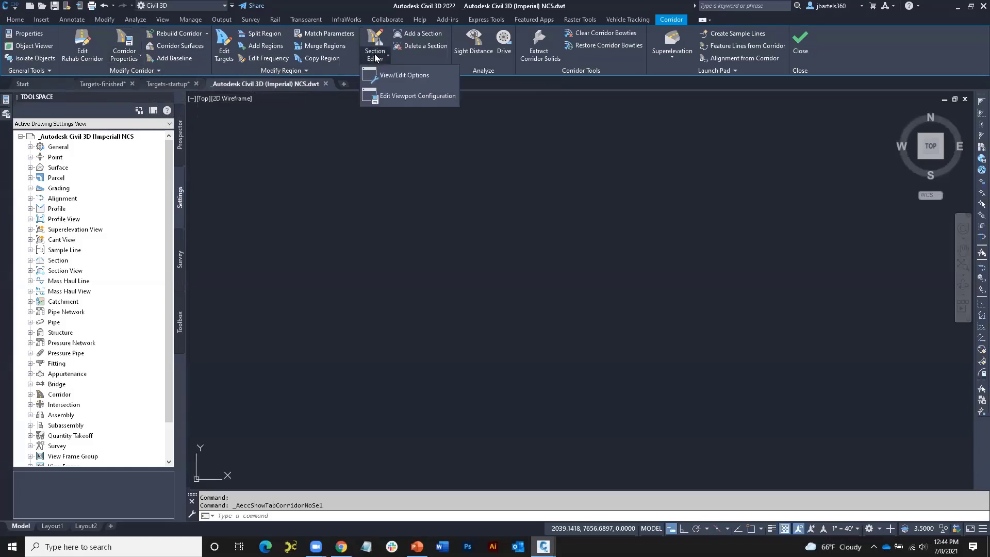
click(387, 98)
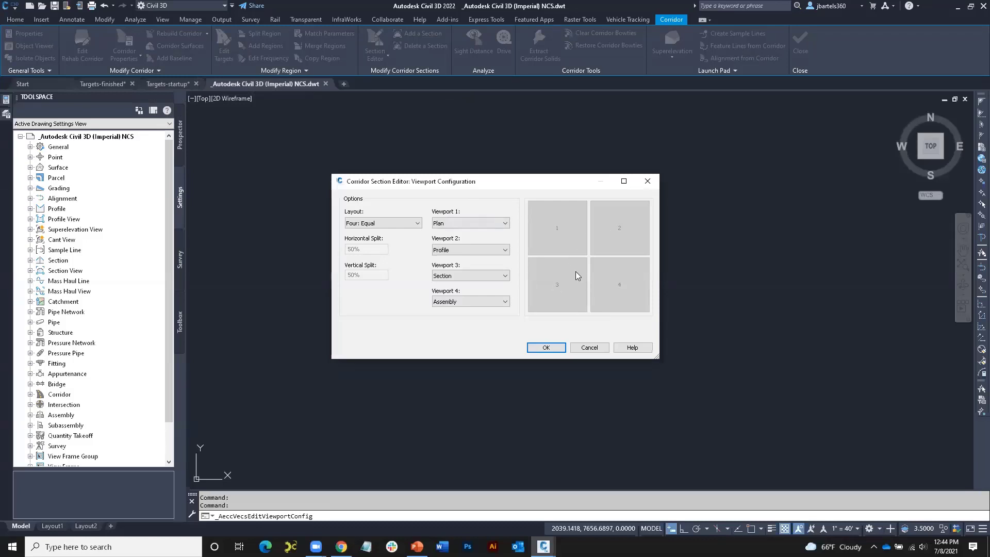
click(646, 181)
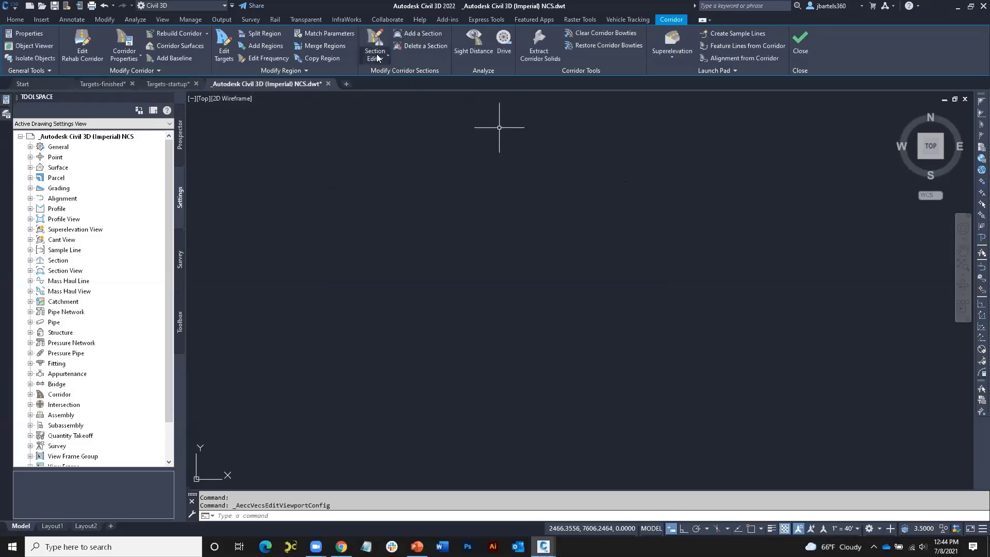
Review the template's View/Edit Corridor Section Options, covering grid, grid text and default code set style, and close them
click(381, 55)
click(394, 77)
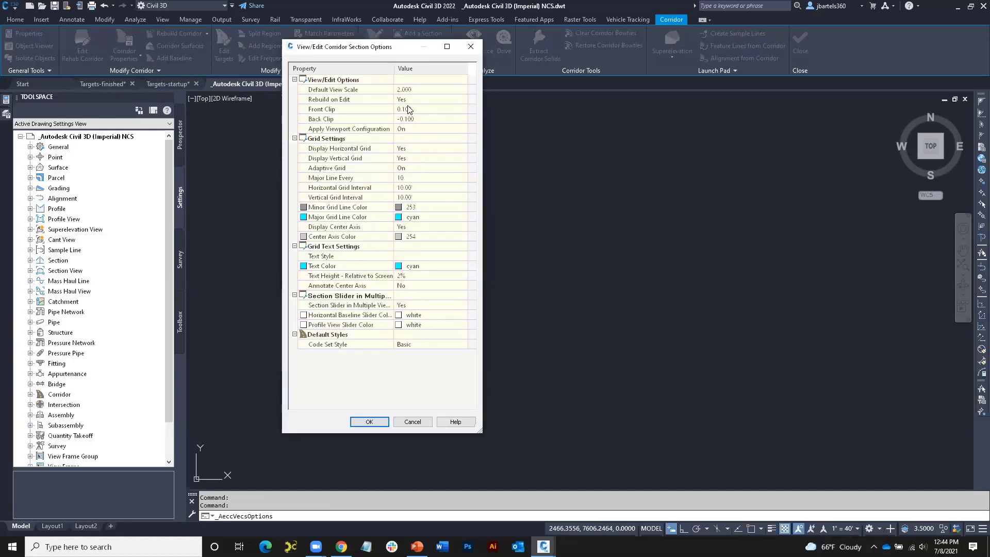
click(469, 47)
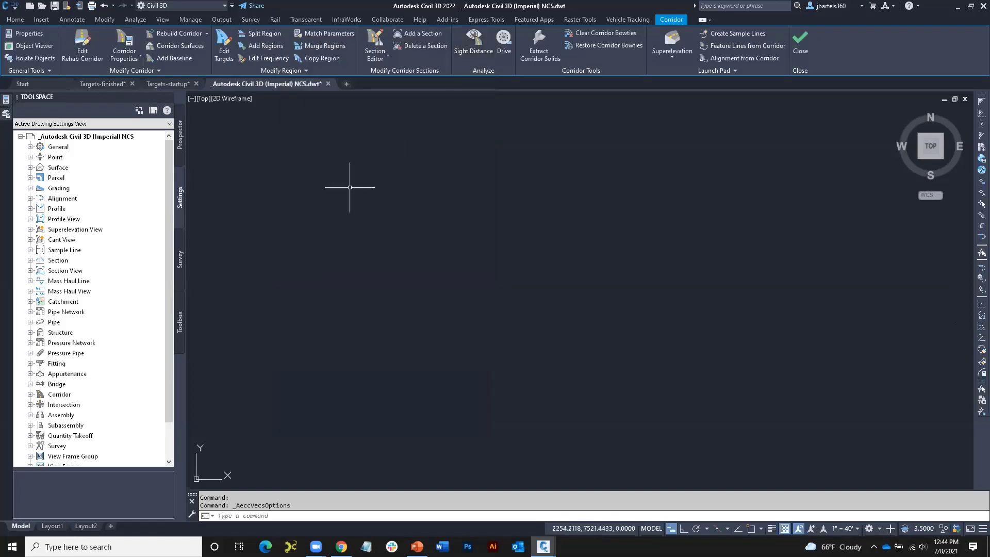
Close the template drawing and open the Road A corridor of Targets-startup in the Section Editor
click(328, 84)
key(Escape)
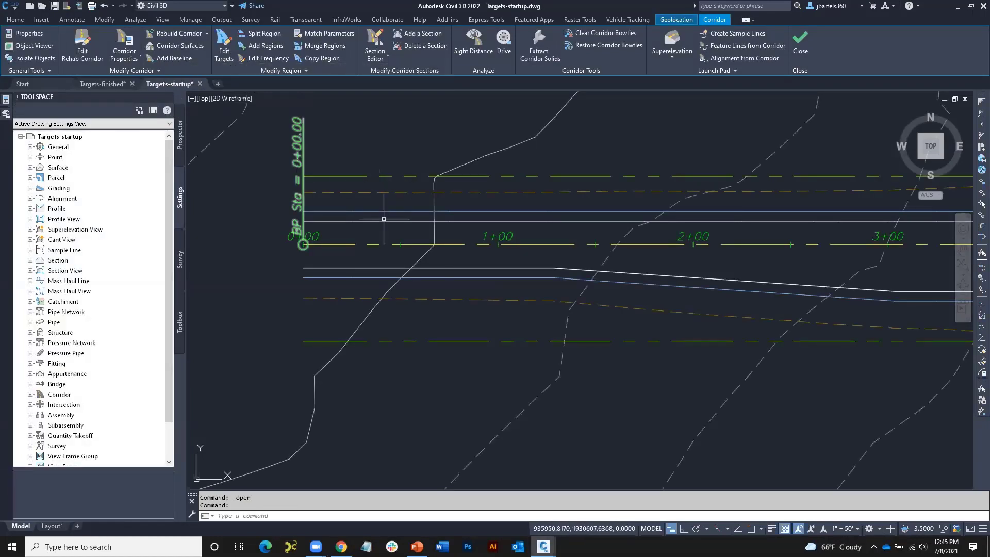
click(360, 220)
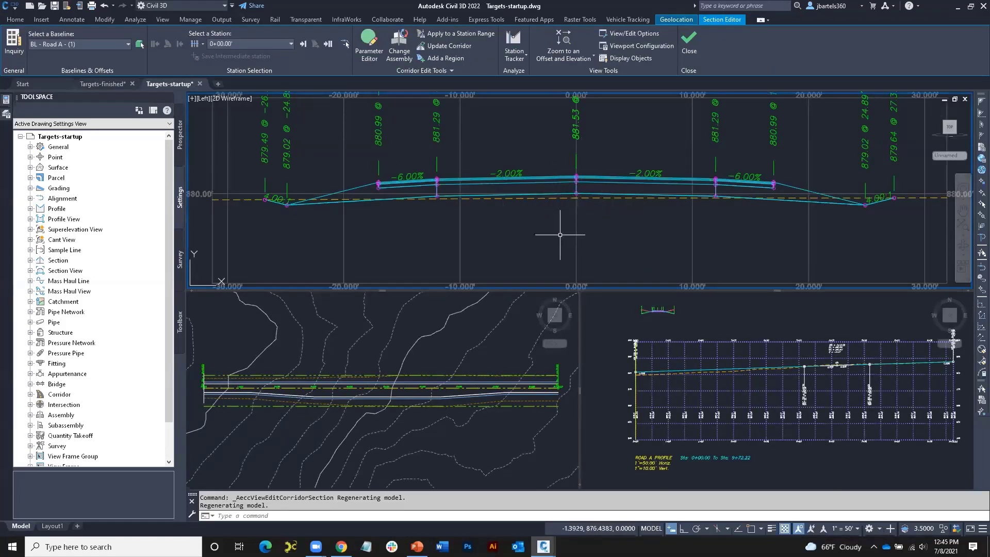
Examine the Road A alignments around station 5+00 in the plan viewport and list the drawing's alignment styles
click(457, 339)
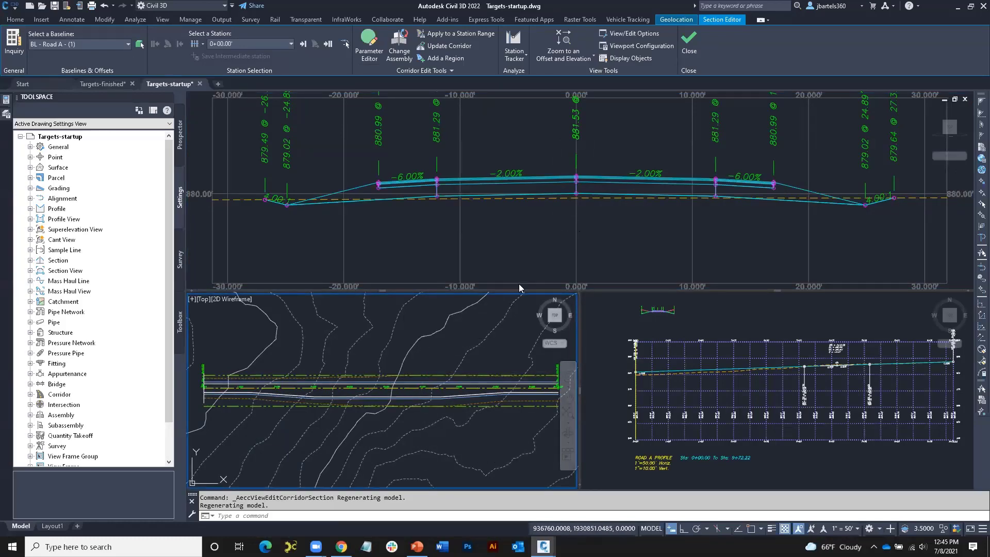
scroll(401, 394, up, 5)
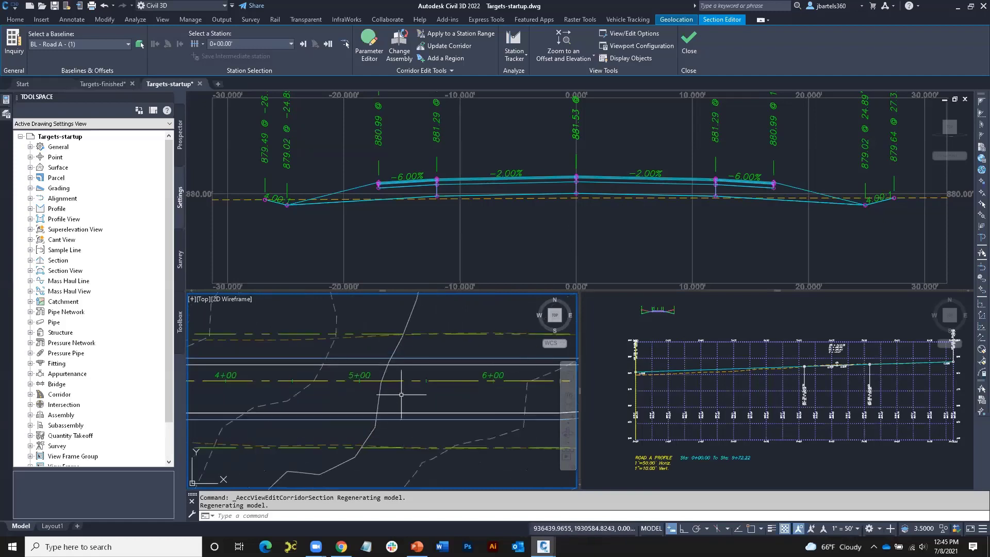
middle_drag(401, 394, 421, 399)
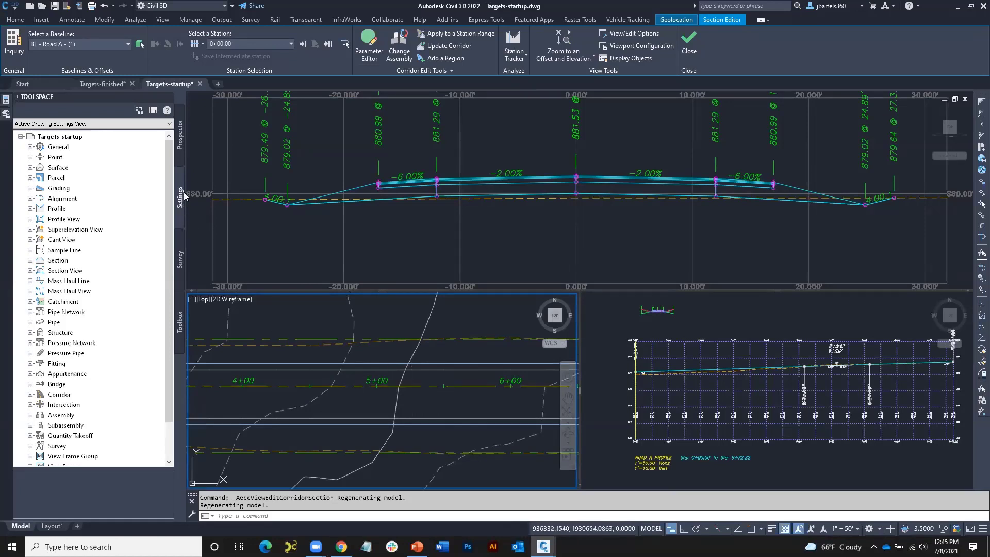
click(29, 197)
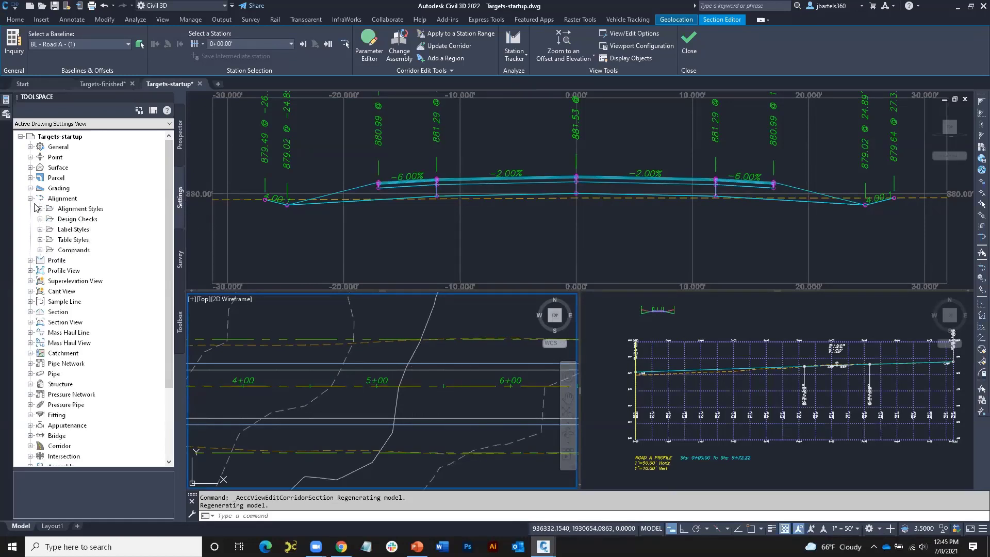
click(39, 208)
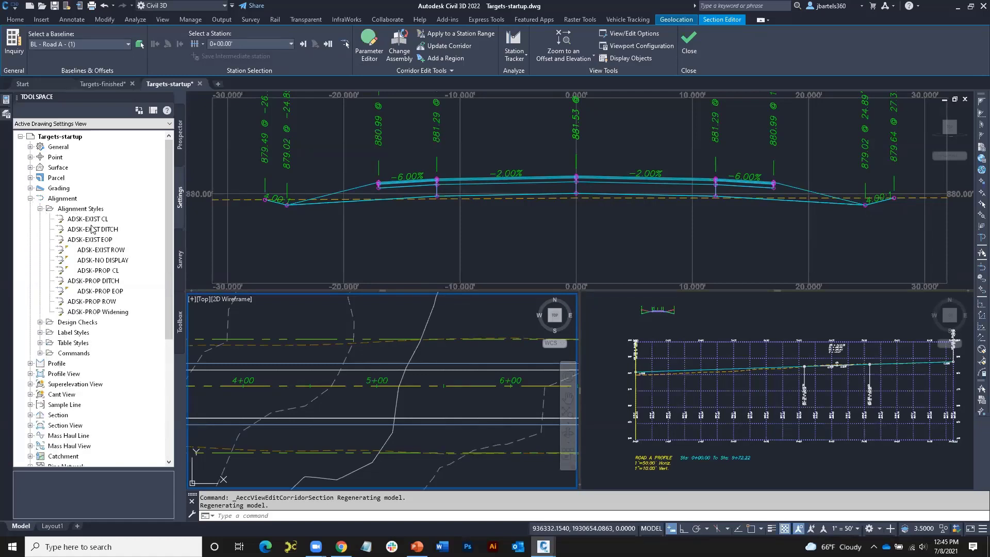
Edit the Road A centerline's ADSK-PROP CL alignment style to make Line Marker in Section visible for the Section view direction
click(414, 385)
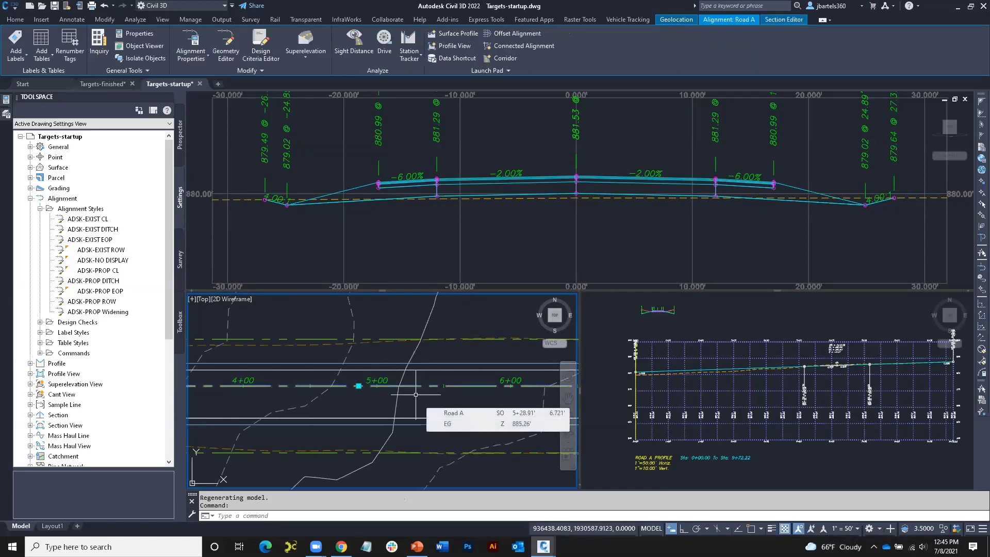
right_click(450, 313)
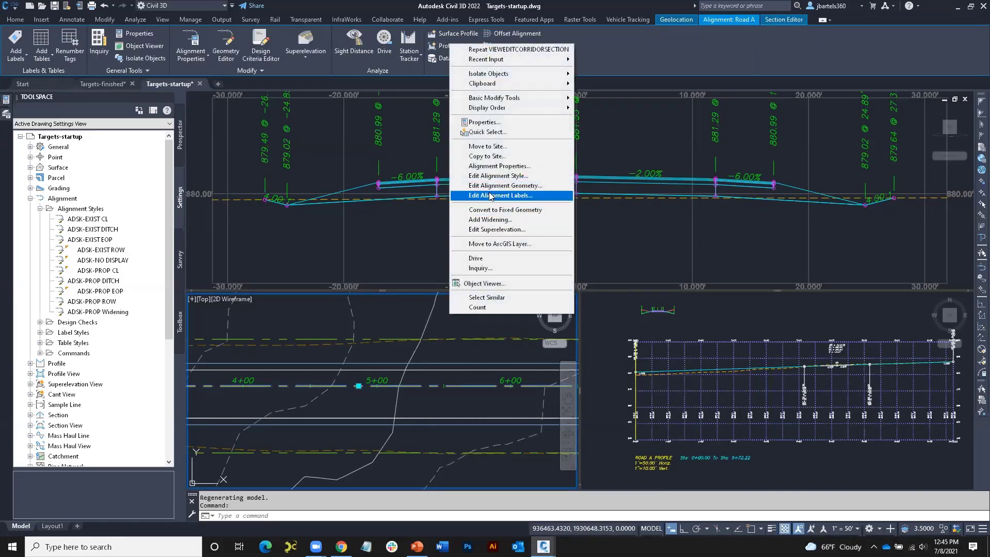
click(492, 176)
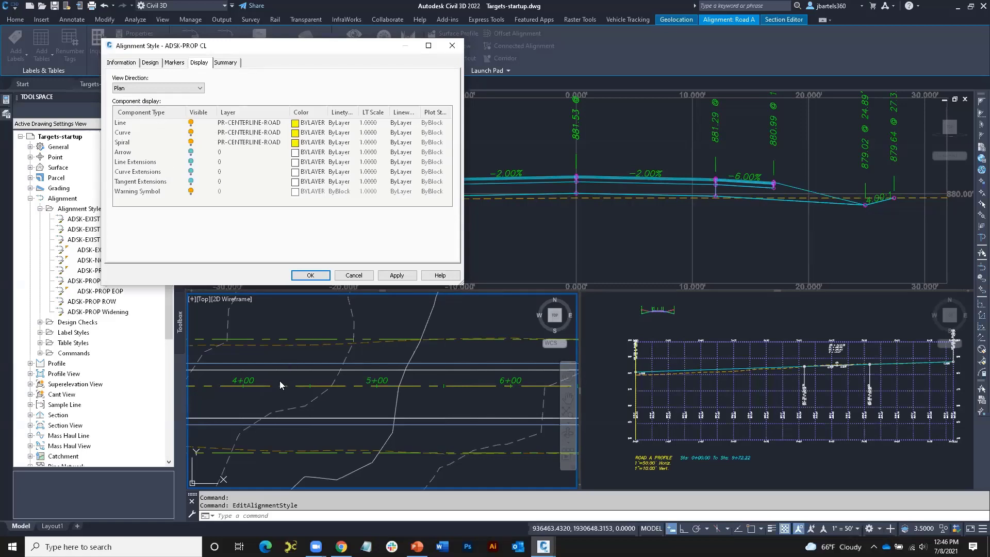
click(199, 89)
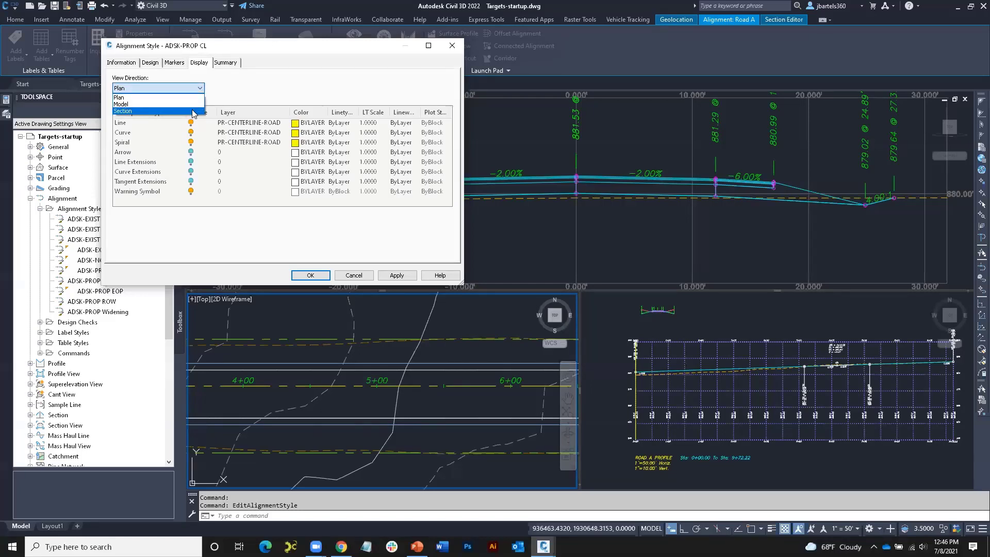
click(193, 111)
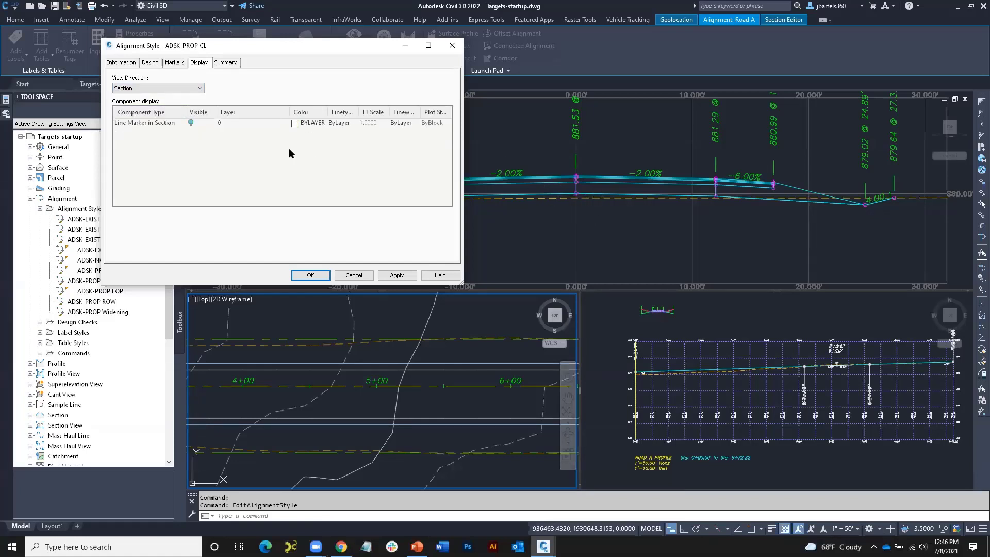
click(191, 122)
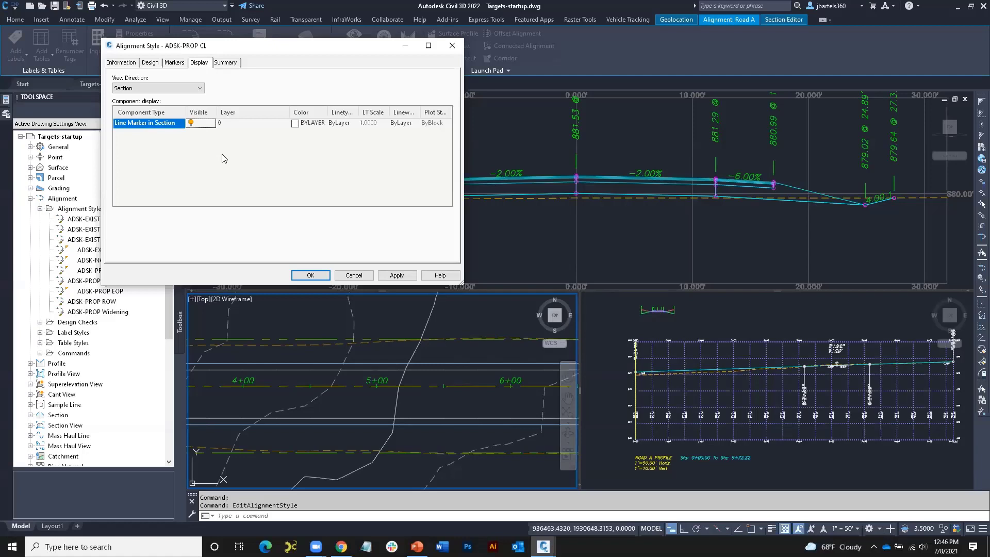
Assign the centerline's section line marker to layer PR-CENTERLINE-ROAD and apply the style change
click(243, 123)
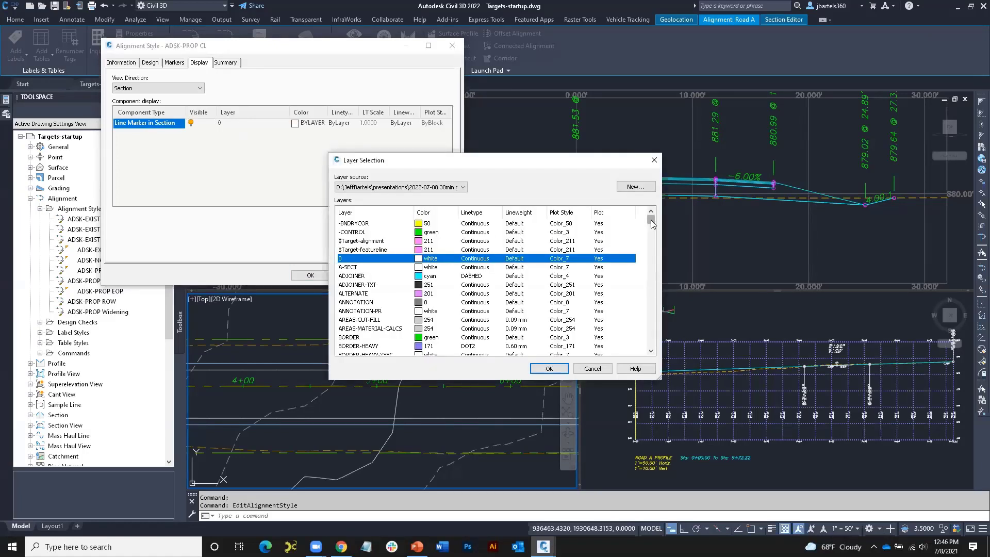
drag(650, 219, 662, 277)
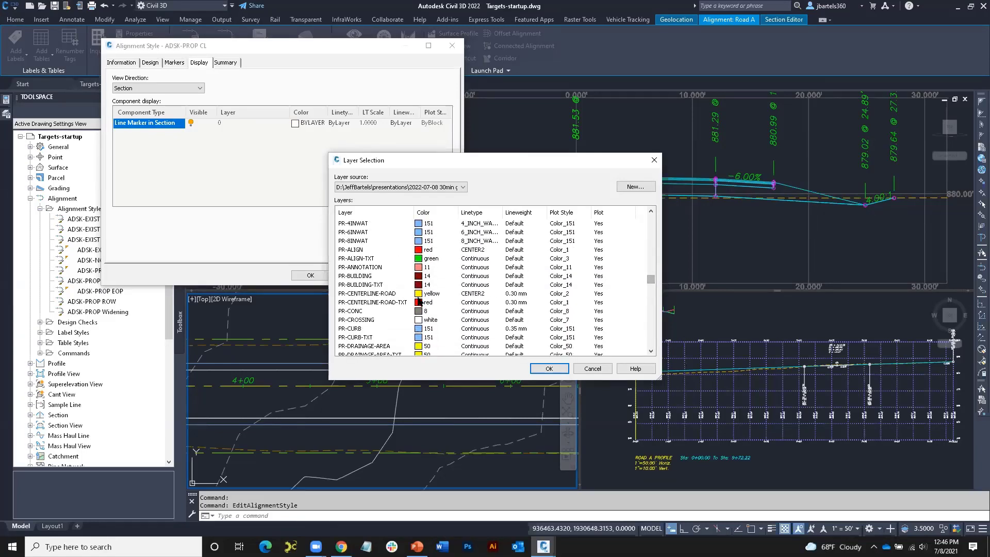
click(360, 294)
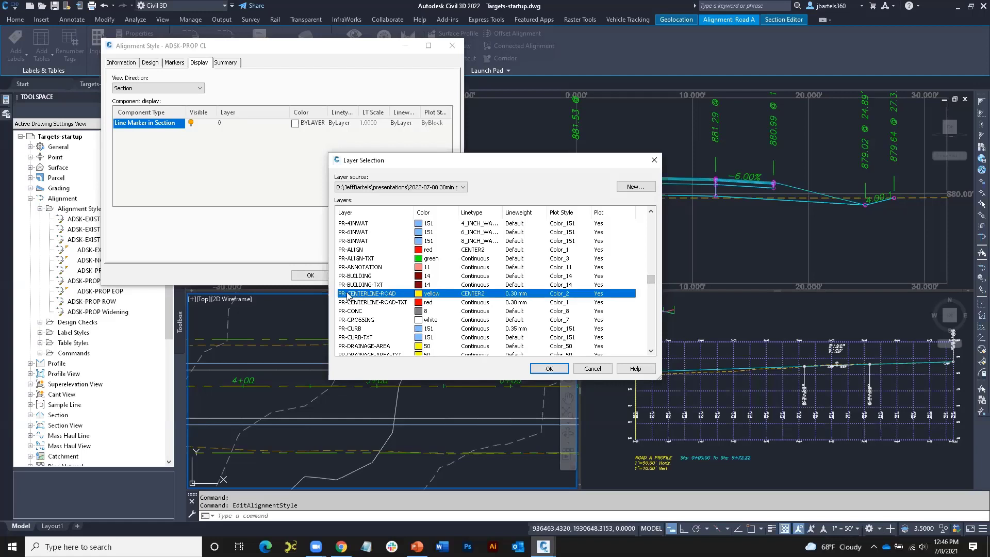
click(548, 369)
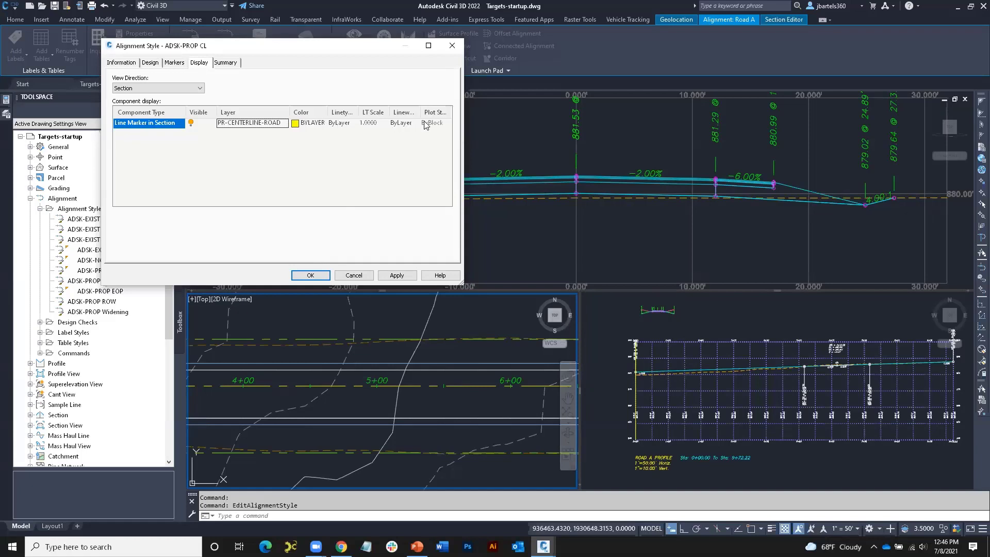
click(396, 275)
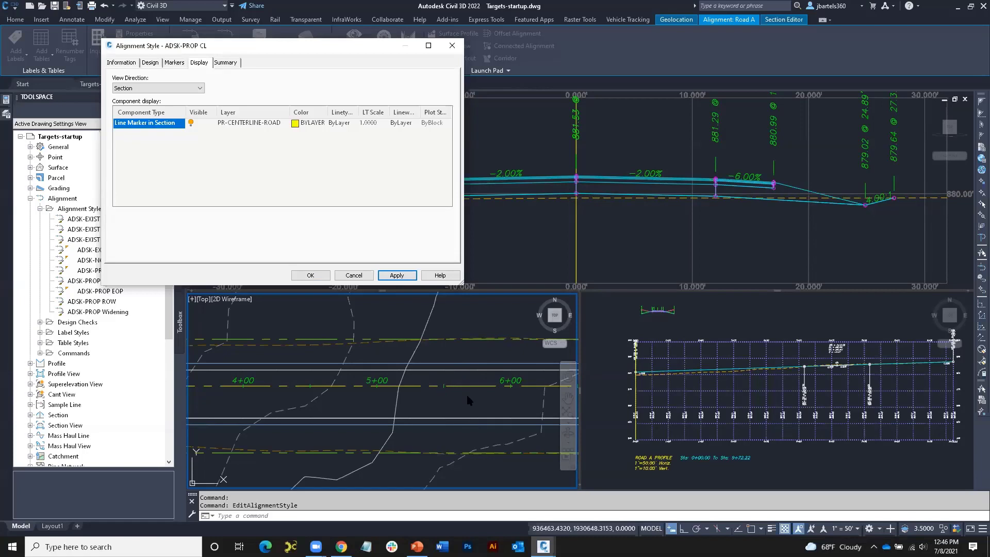
Set the section line marker's linetype scale to 0.05, accept the style, and check the centerline marker in the section viewport
click(371, 123)
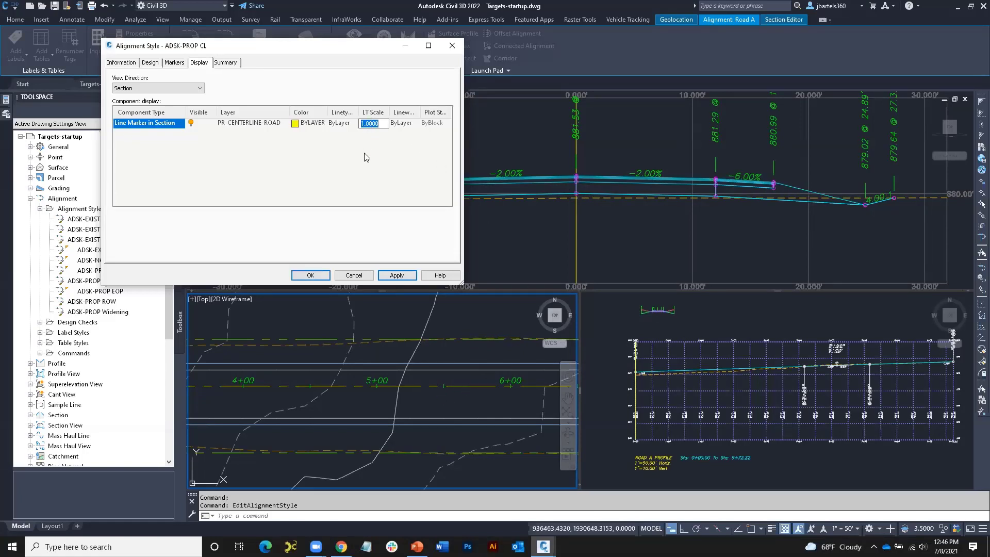
text(.05)
click(344, 157)
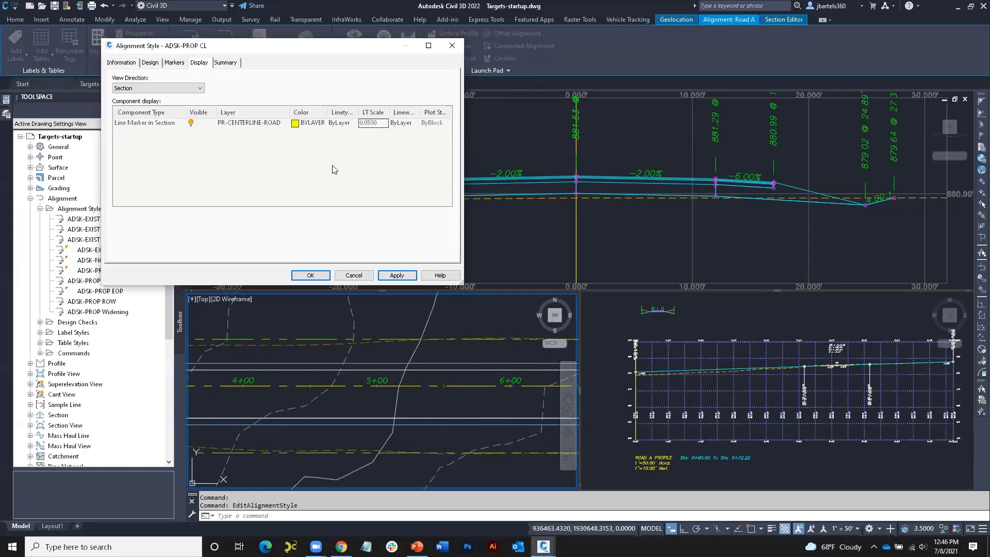
click(311, 274)
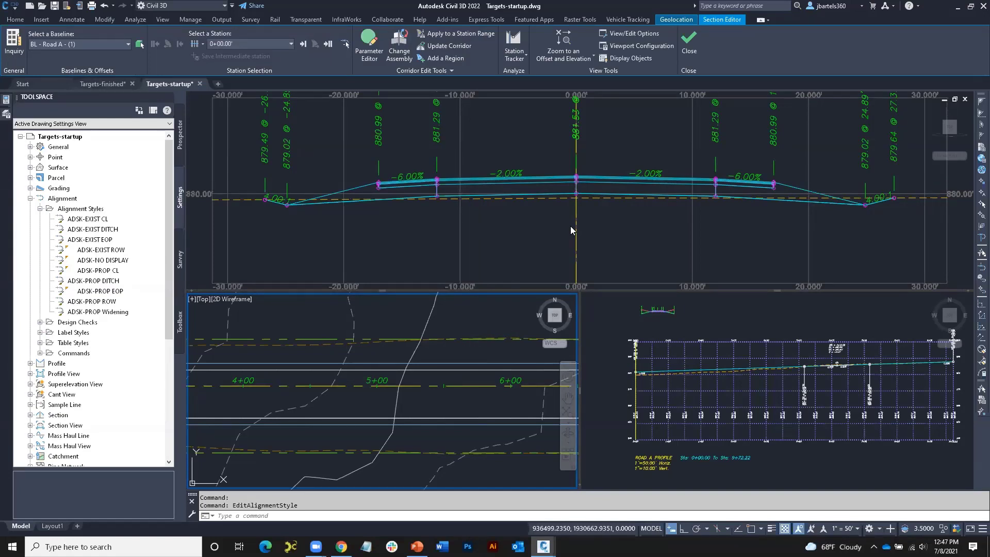
click(587, 246)
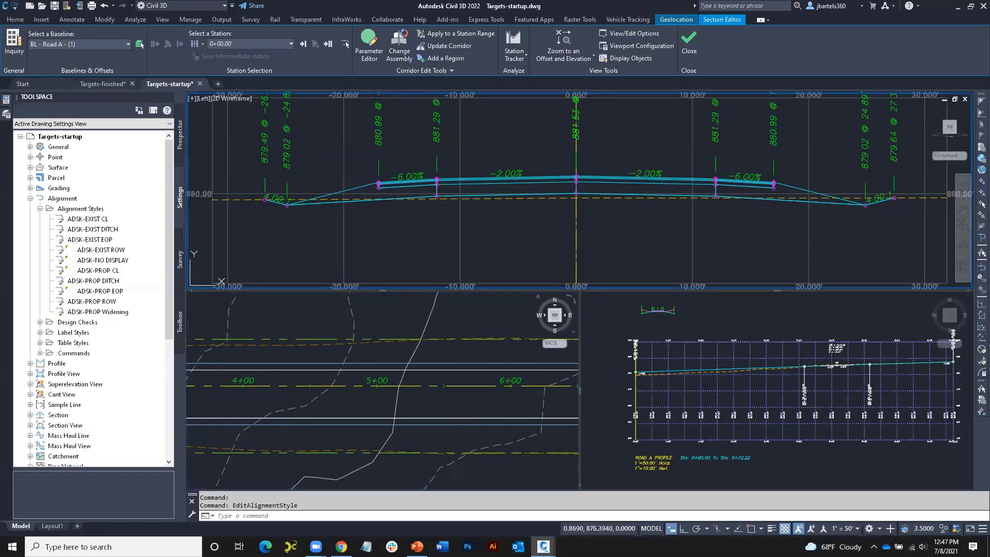
click(603, 318)
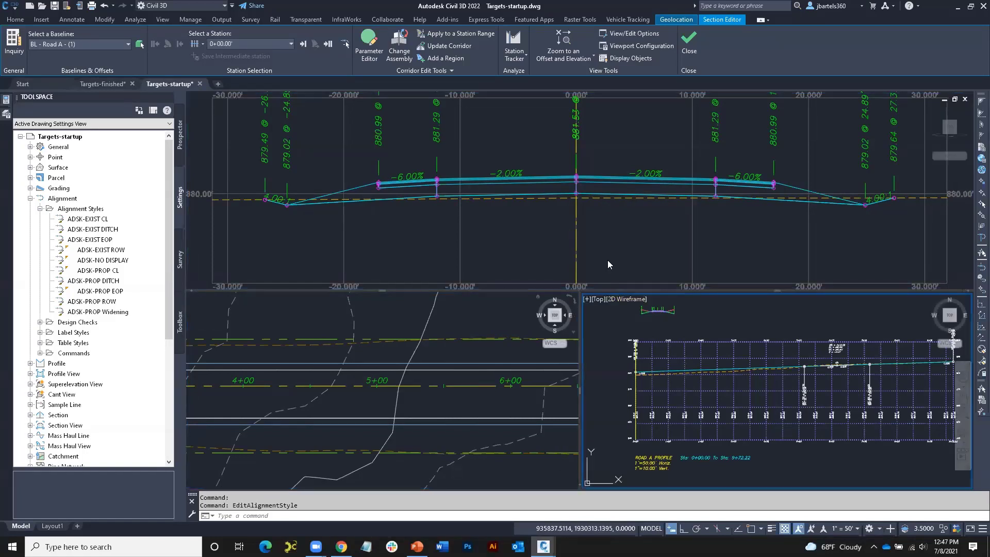
click(608, 264)
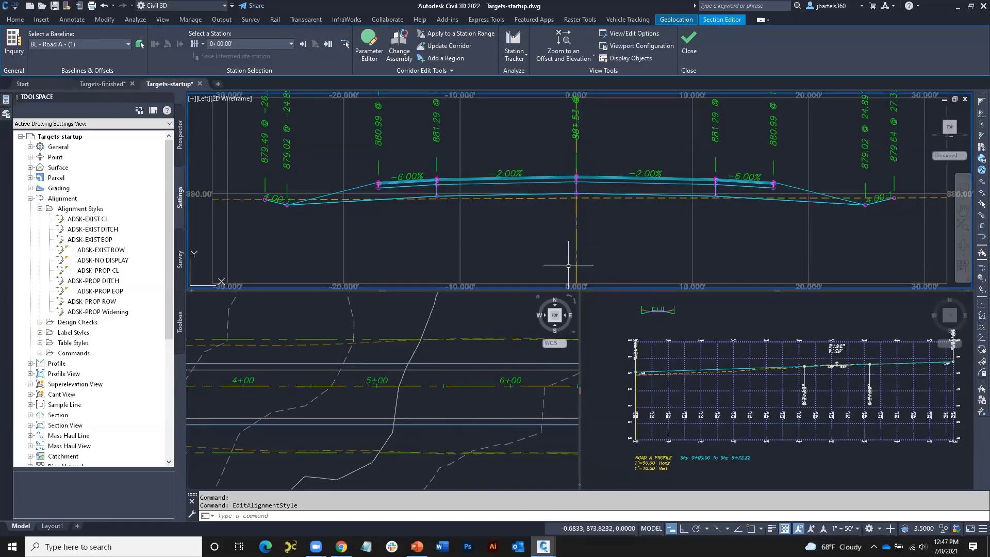
Edit the Road A right offset alignment's ADSK-PROP EOP style to make Line Marker in Section visible for the Section view direction
click(460, 413)
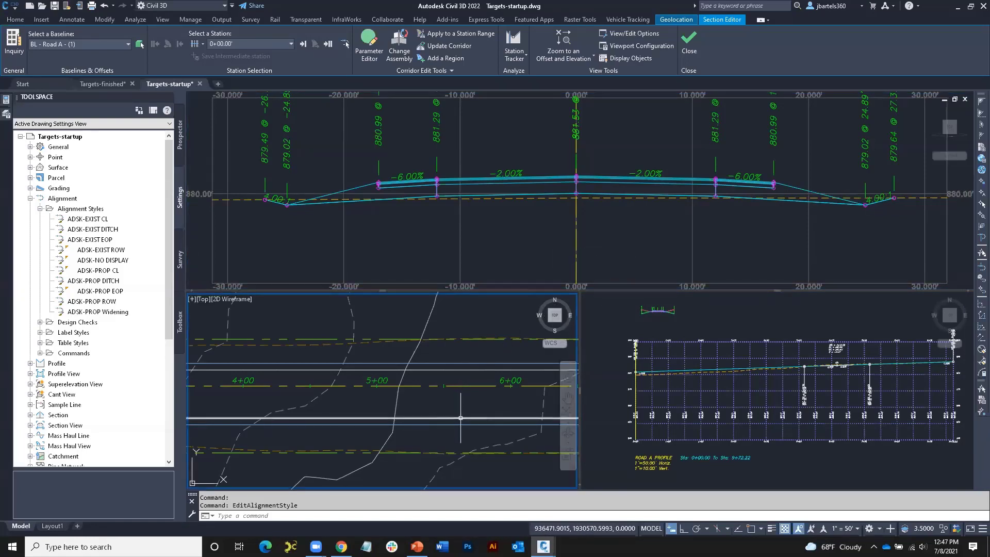
click(461, 418)
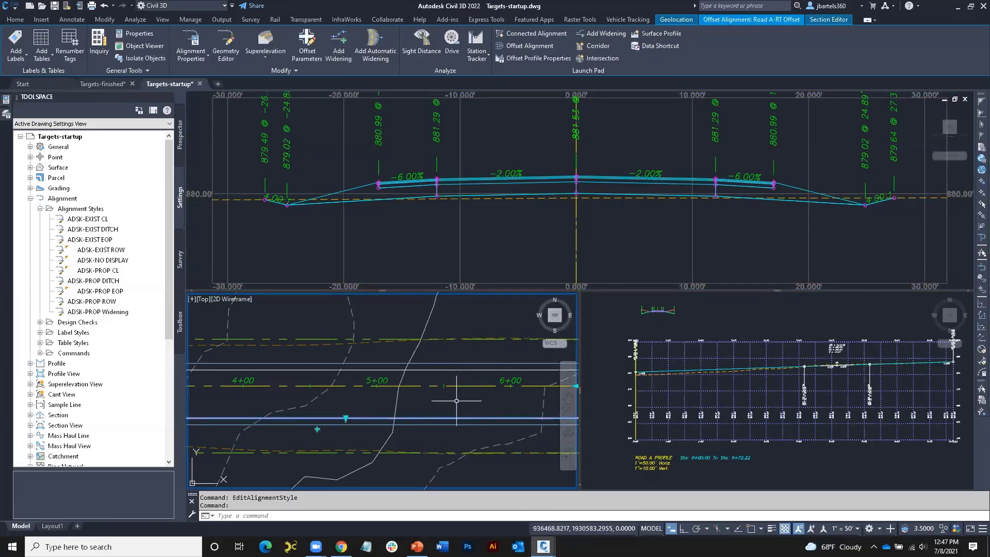
right_click(456, 401)
click(478, 244)
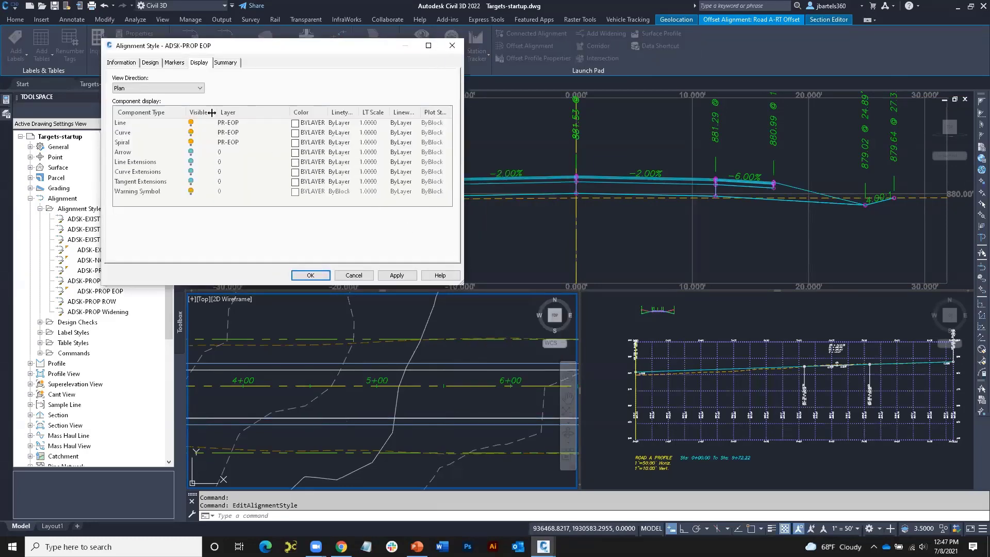
click(199, 88)
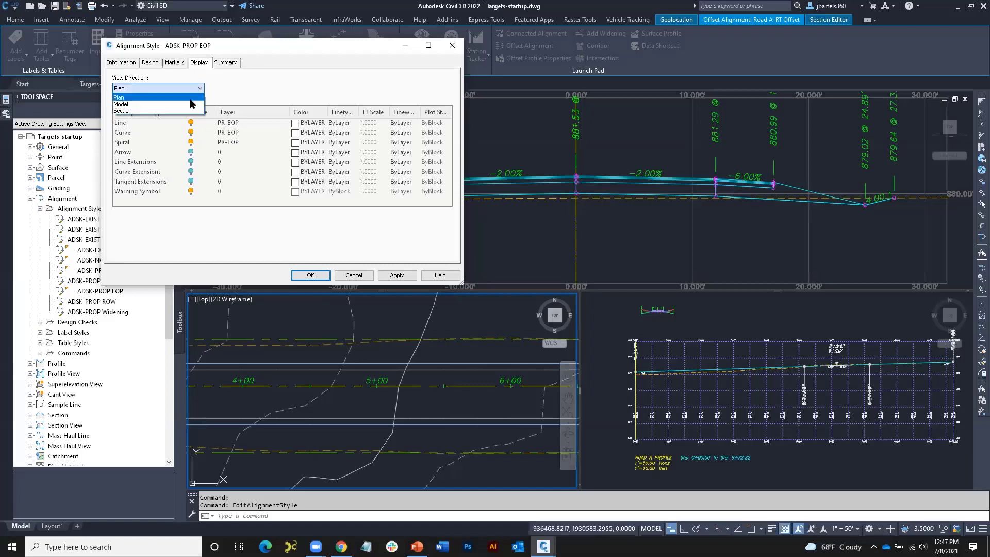
click(187, 112)
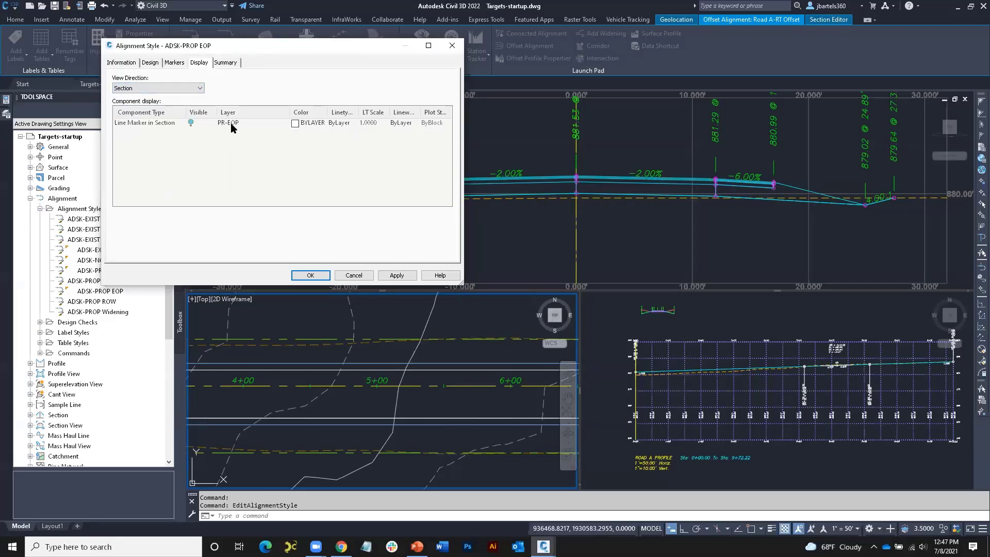
click(191, 123)
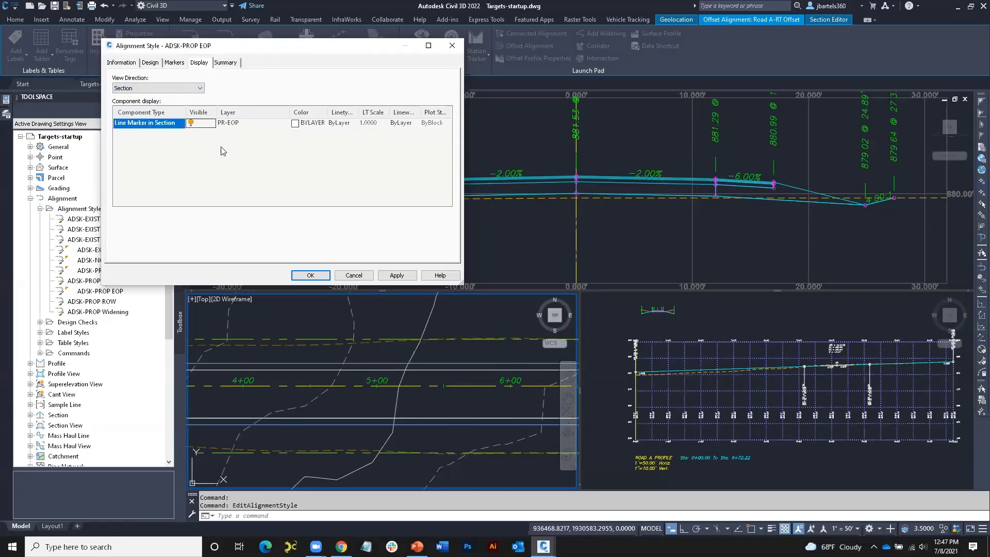
click(309, 275)
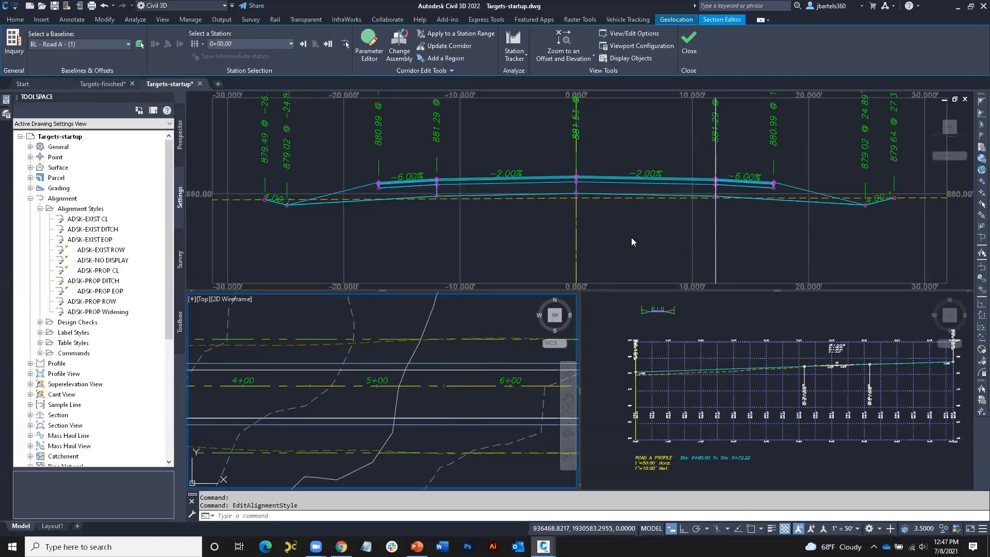
Make Line Marker in Section visible in the Road A left ROW alignment's ADSK-EXIST ROW style and check the markers in the section viewport
click(546, 316)
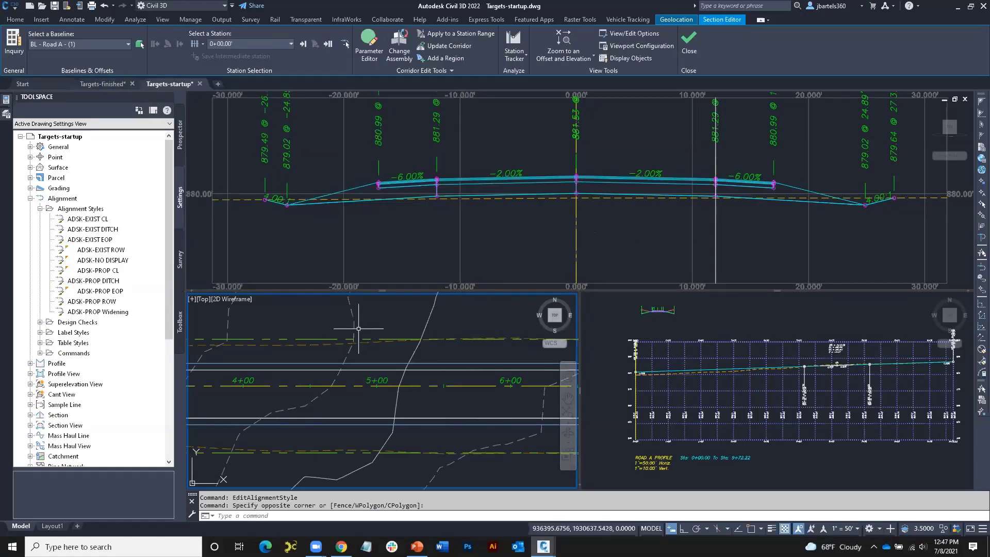
click(363, 360)
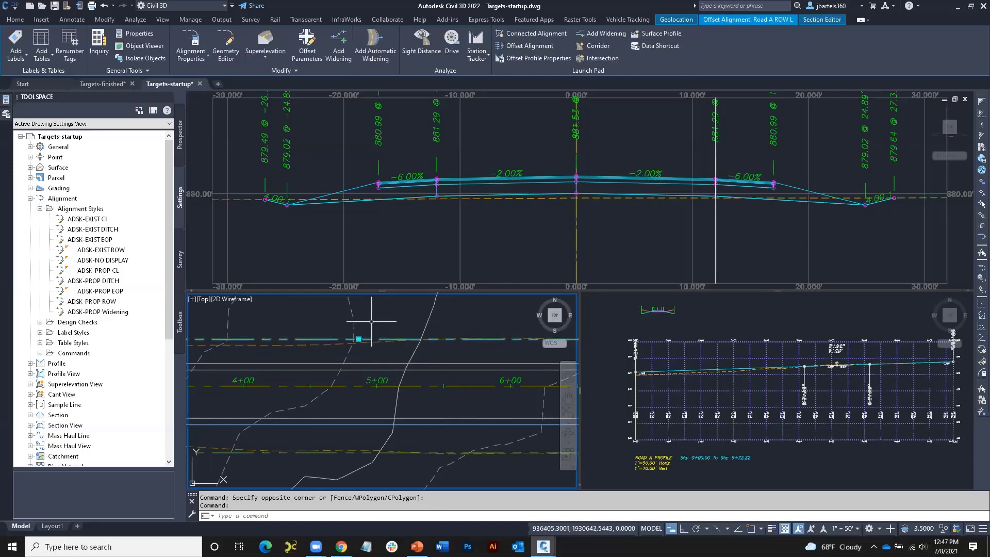
right_click(372, 316)
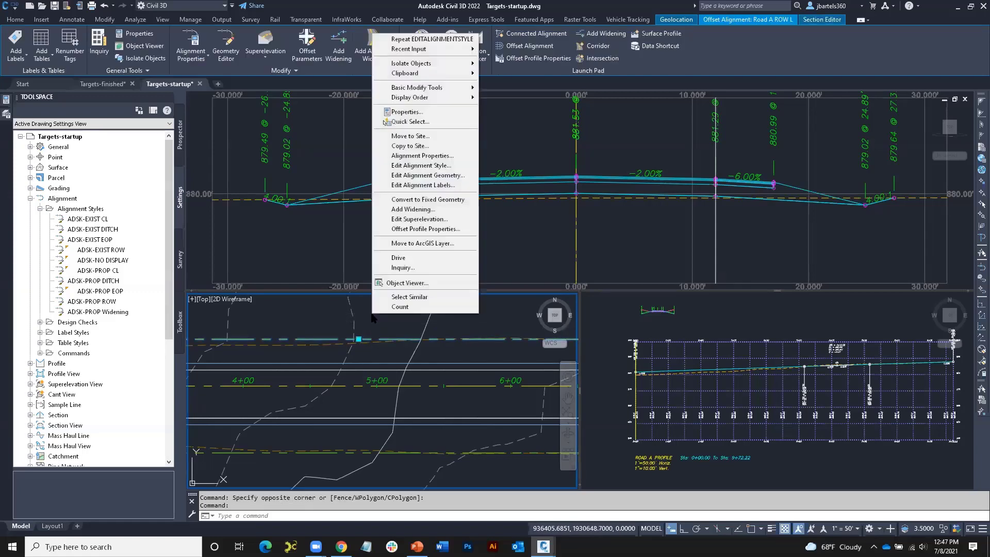
click(421, 164)
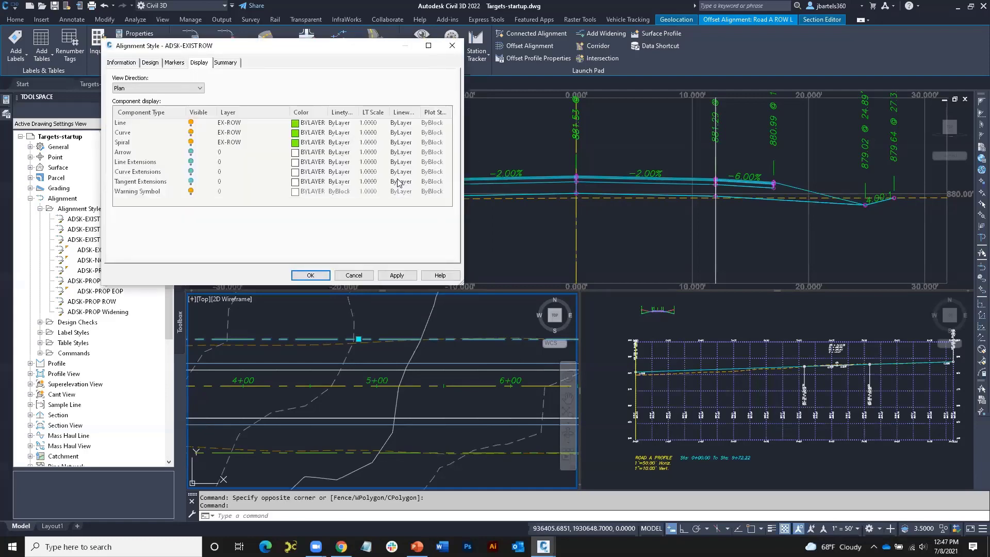
click(199, 89)
click(190, 112)
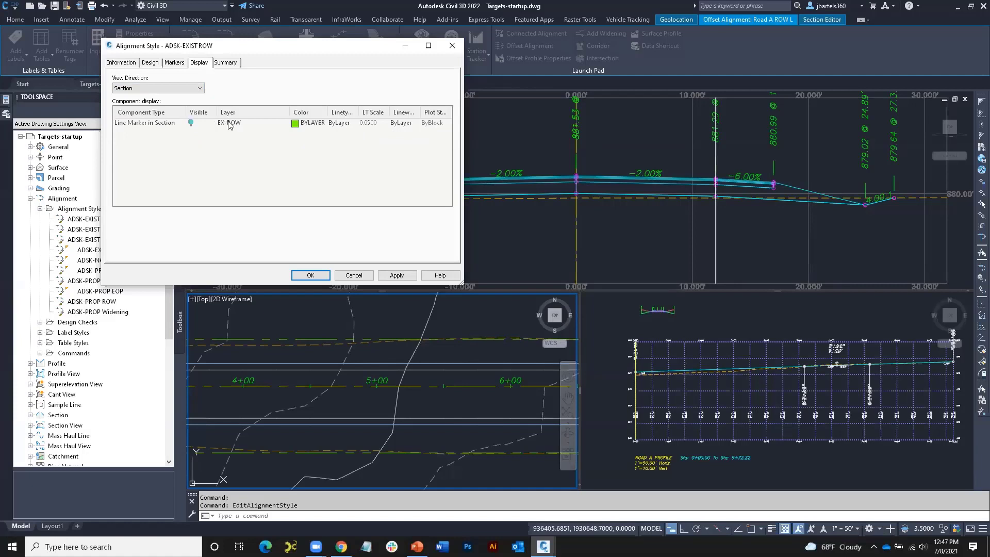
click(190, 123)
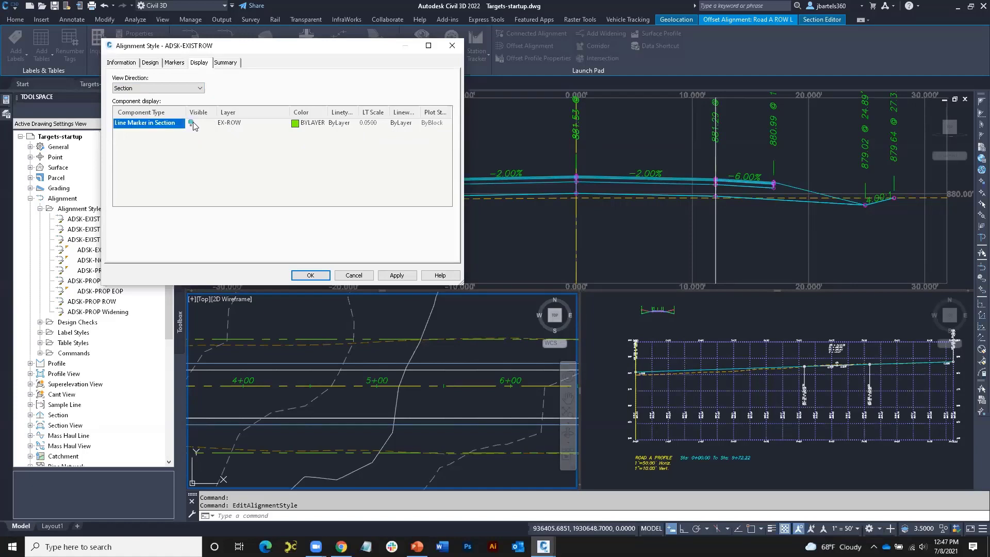
click(310, 274)
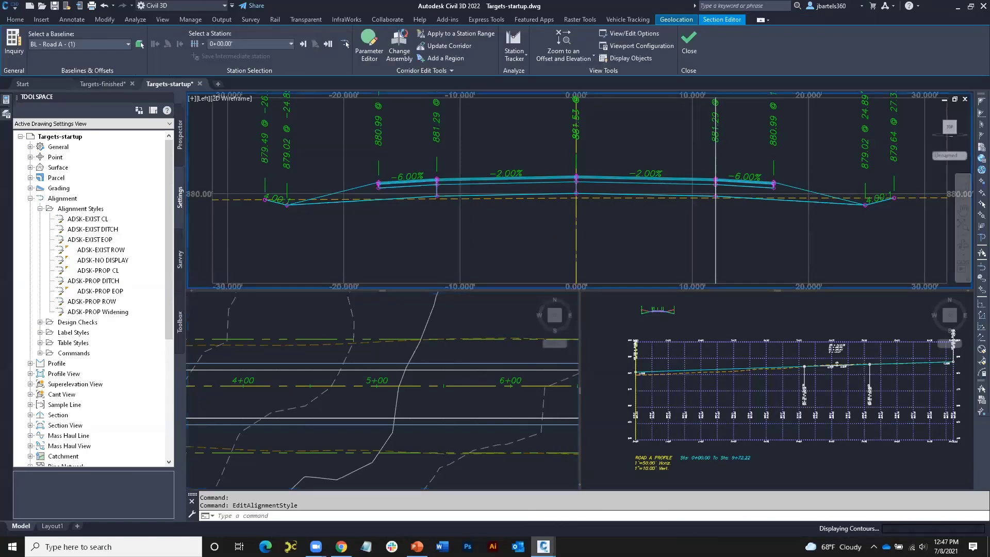
scroll(511, 227, down, 2)
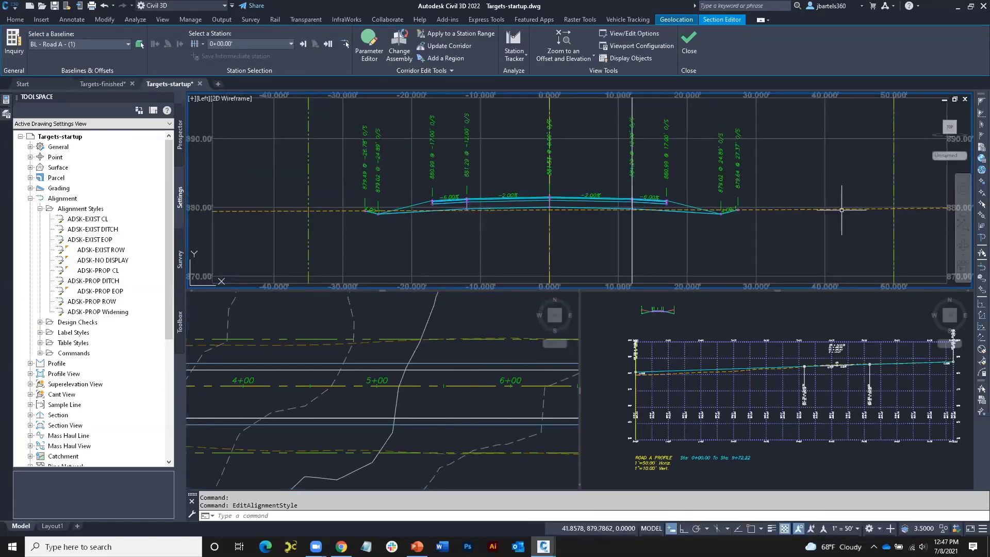
key(Escape)
key(Escape)
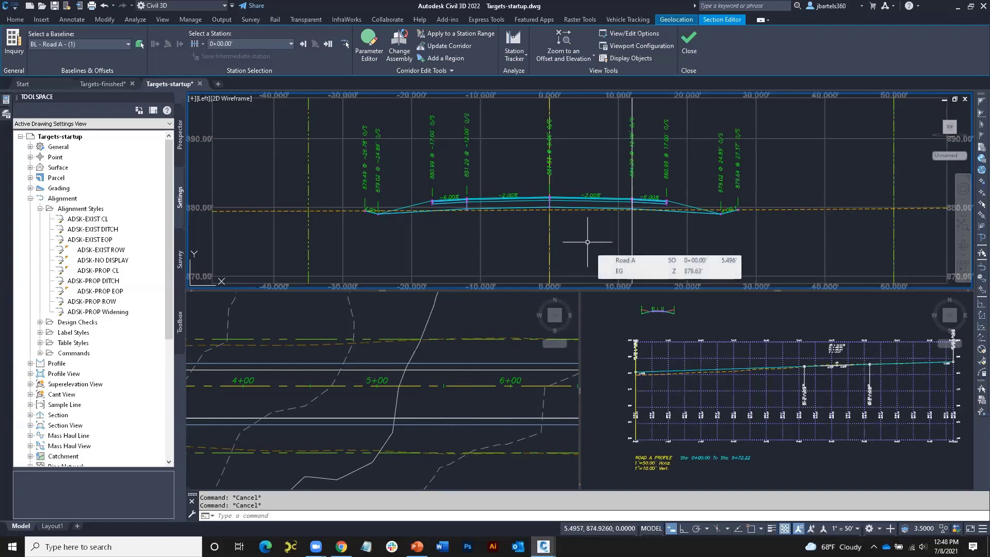
mouse_move(575, 229)
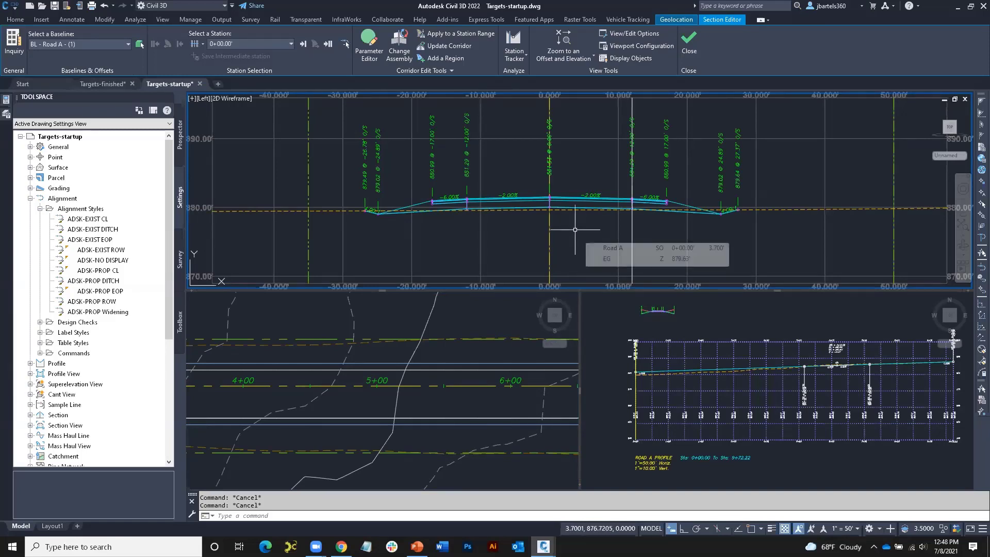
Edit the Road A FG profile's ADSK-ROAD (PROP) style to make Profile Marker In Section visible for the Section view direction
click(680, 361)
scroll(670, 376, up, 4)
scroll(670, 375, up, 3)
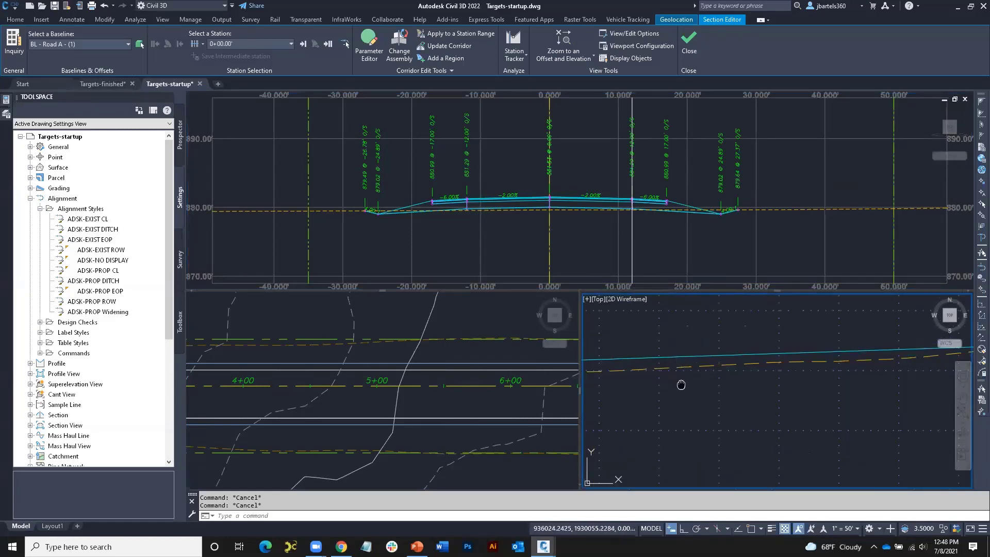
scroll(681, 382, up, 1)
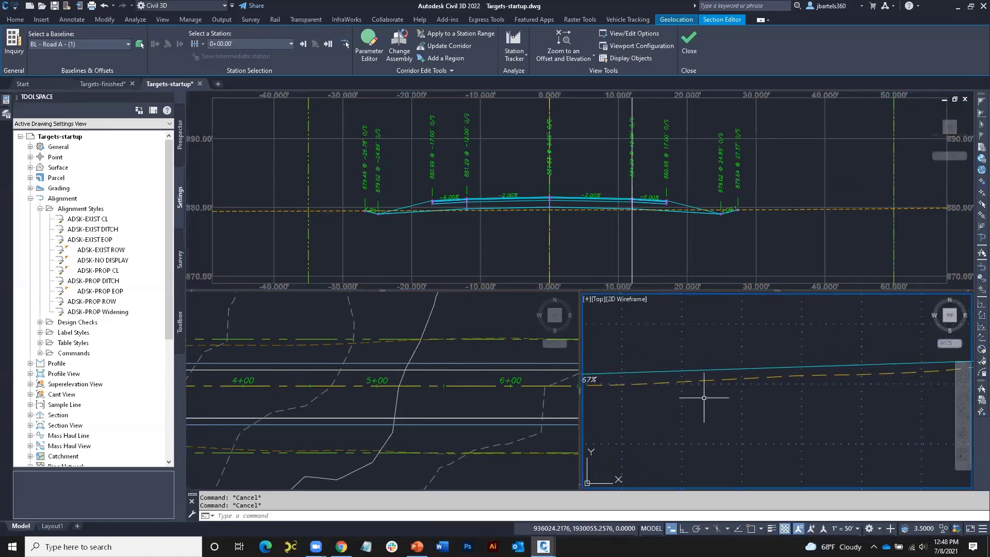
click(662, 369)
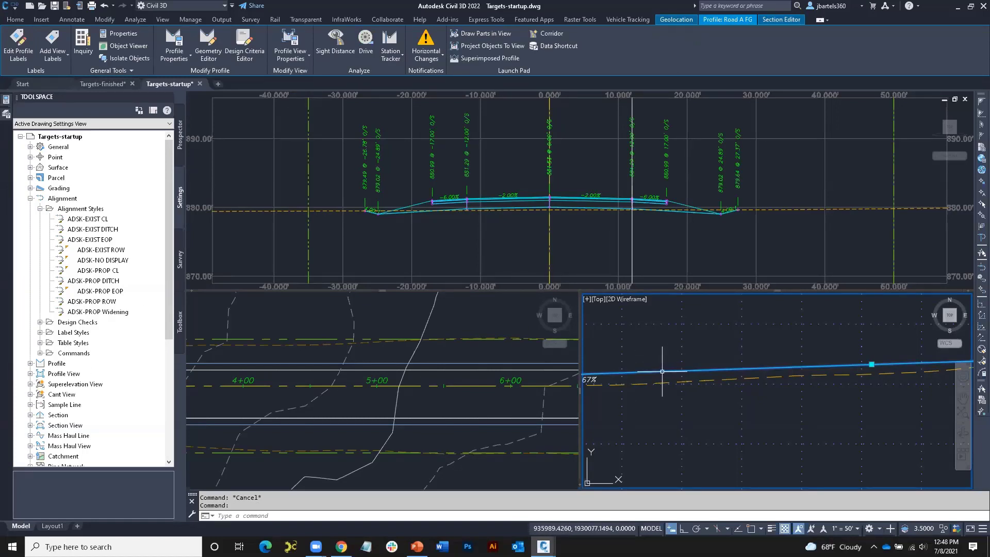
right_click(650, 342)
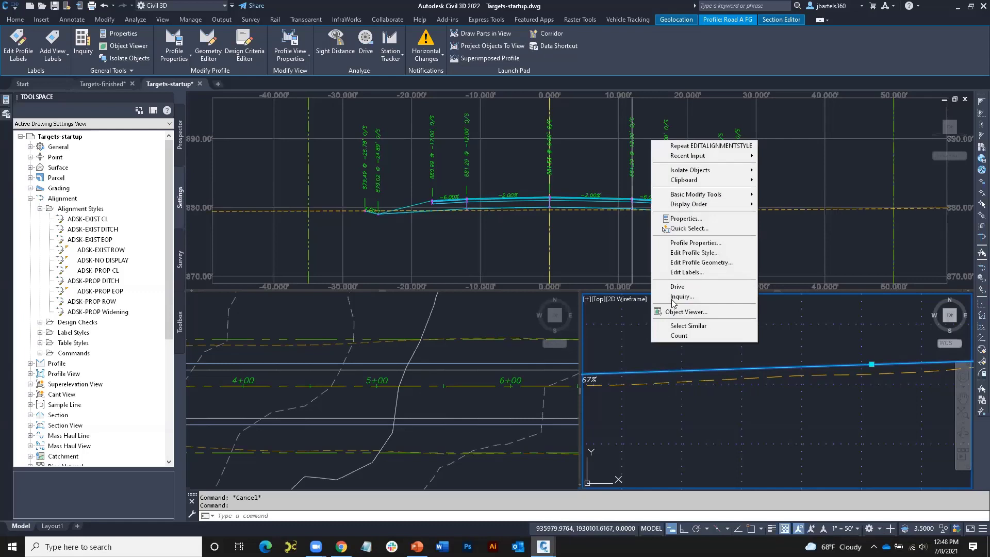
click(687, 253)
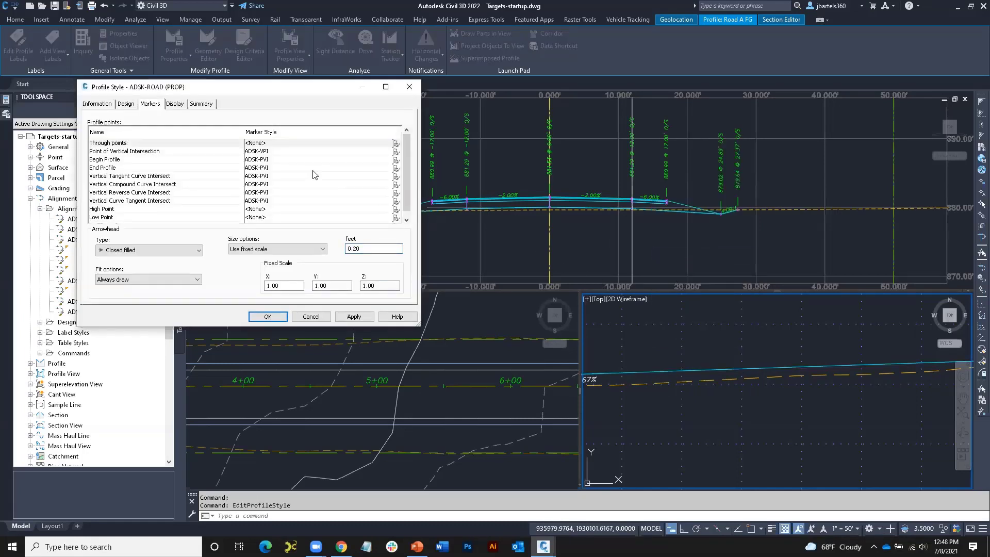
click(175, 104)
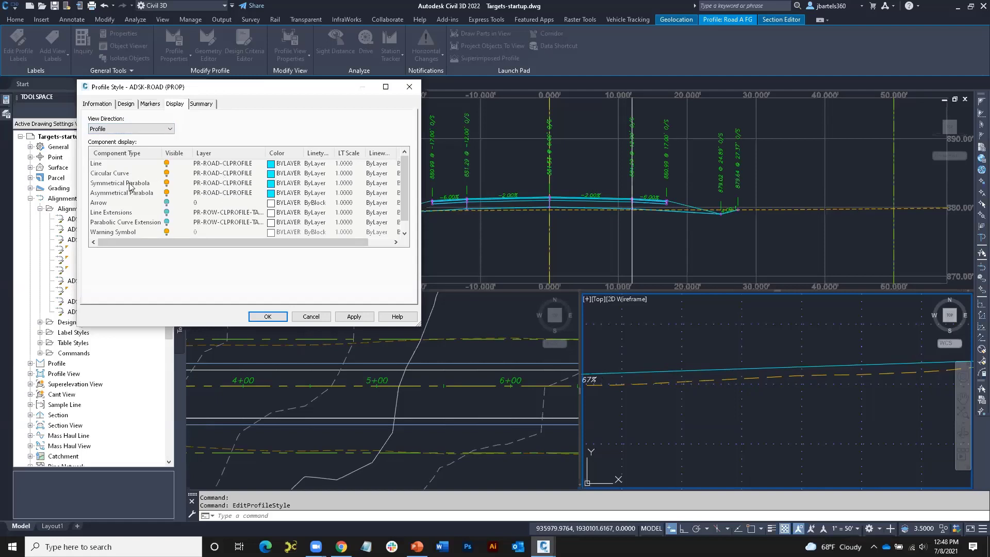
click(170, 129)
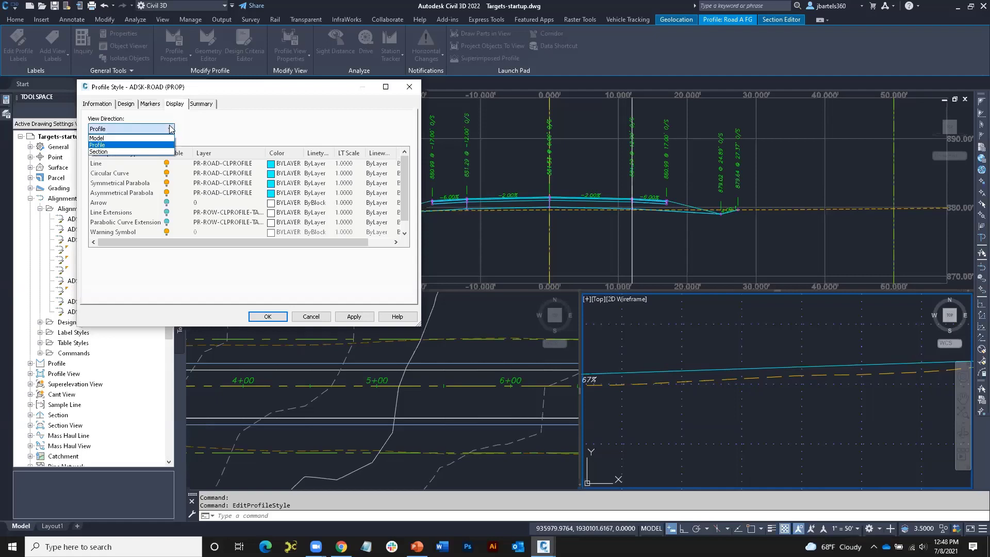
click(161, 152)
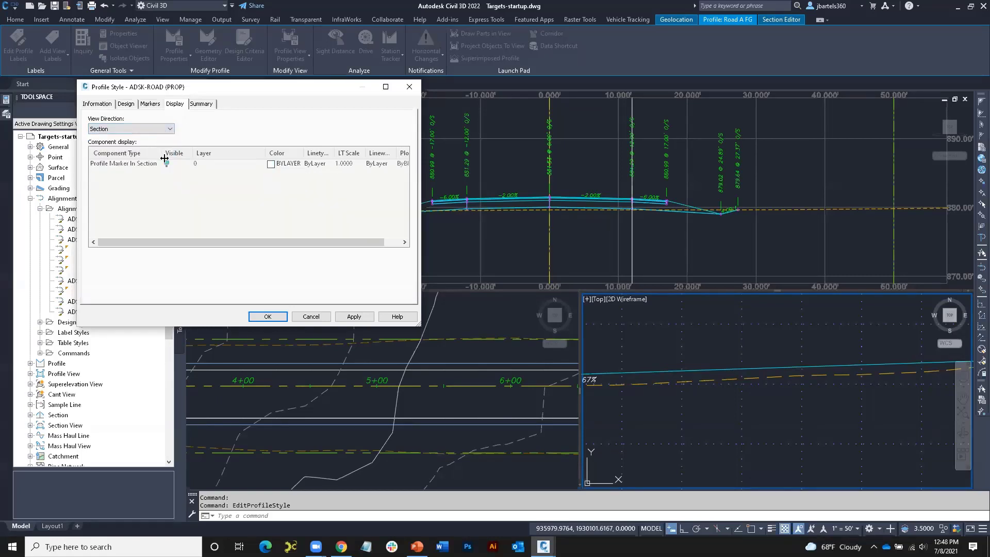
click(168, 164)
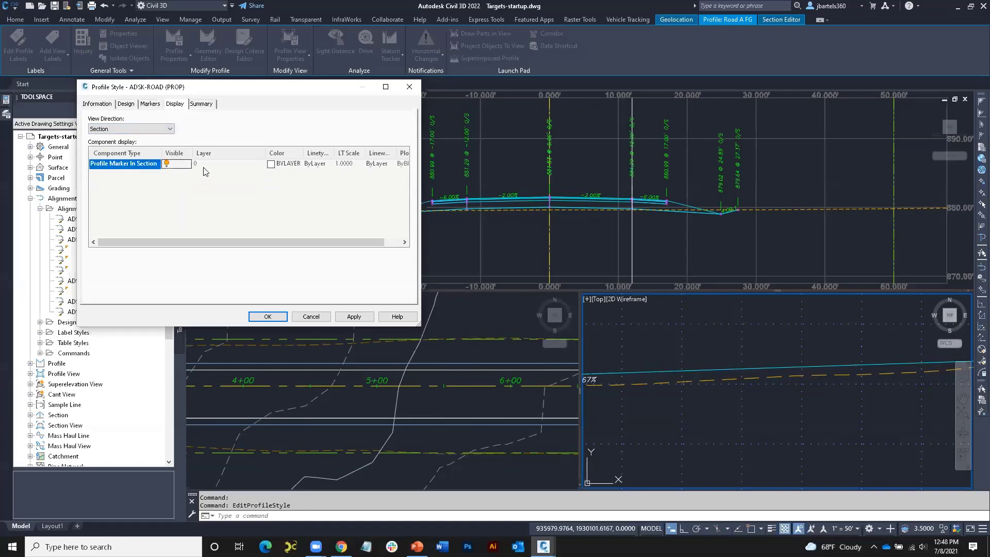
Assign the profile marker in section to layer PR-ROAD-CLPROFILE and apply the profile style change
click(206, 164)
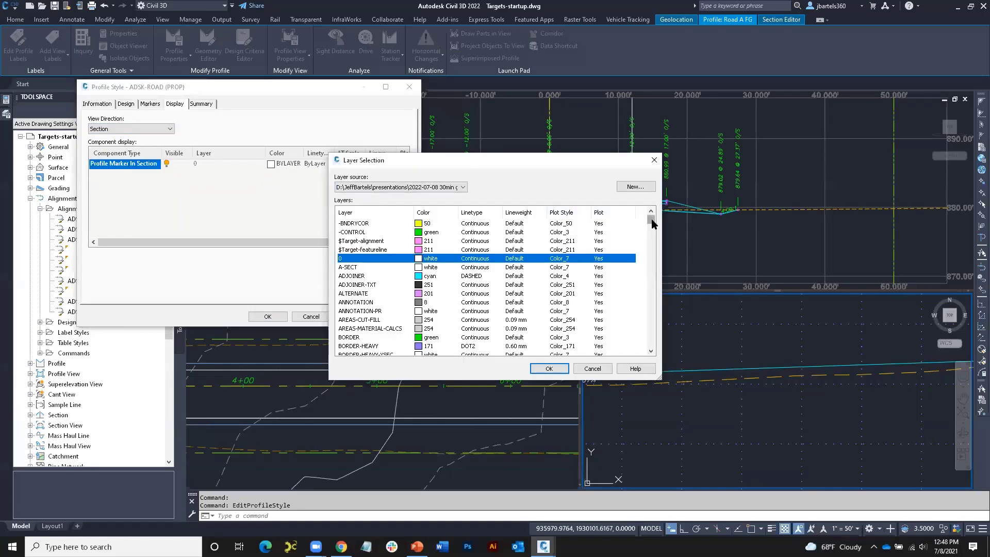
drag(651, 226, 652, 303)
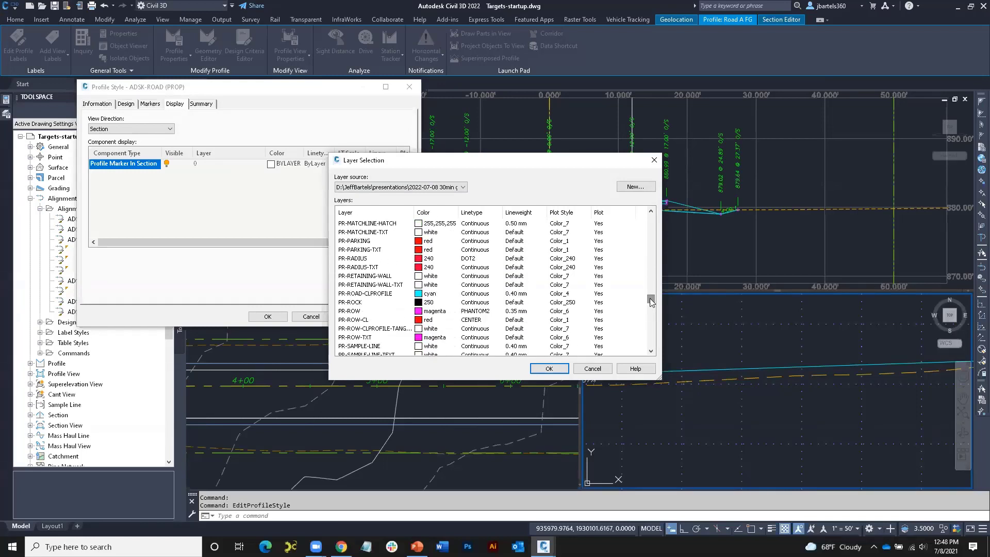
click(389, 293)
click(549, 368)
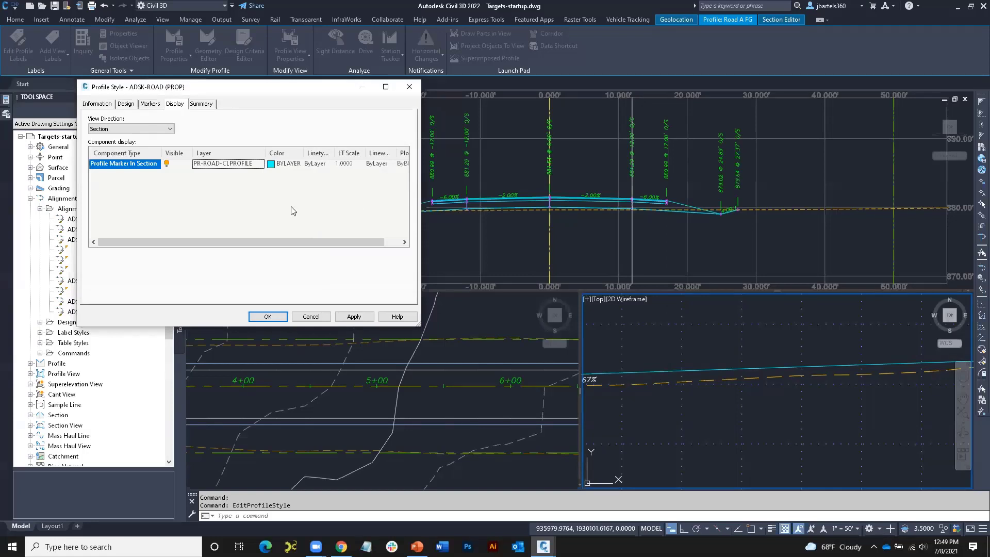
click(354, 316)
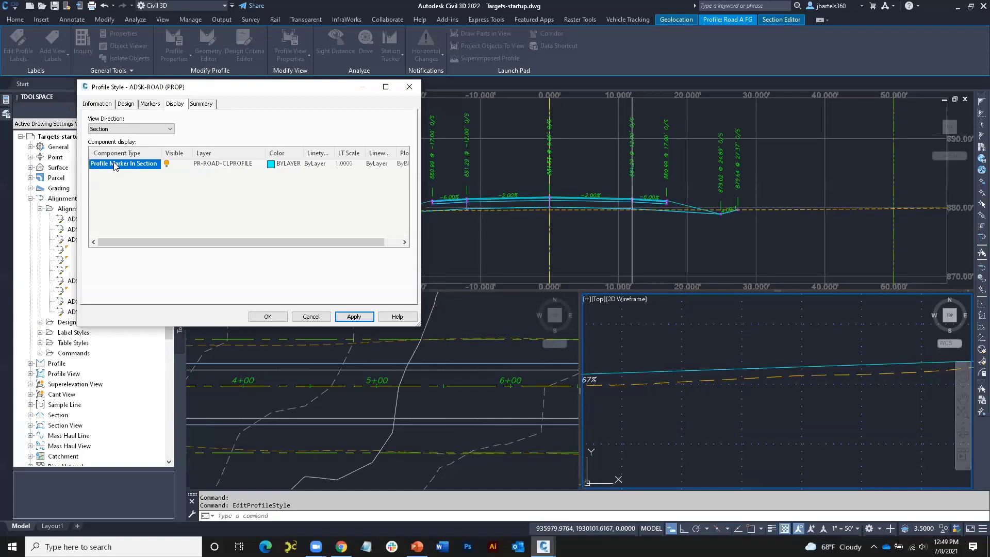
Create a new marker style named ADSK-Profile [section editor] for the ADSK-ROAD (PROP) style's Profile Marker in Section View
click(150, 105)
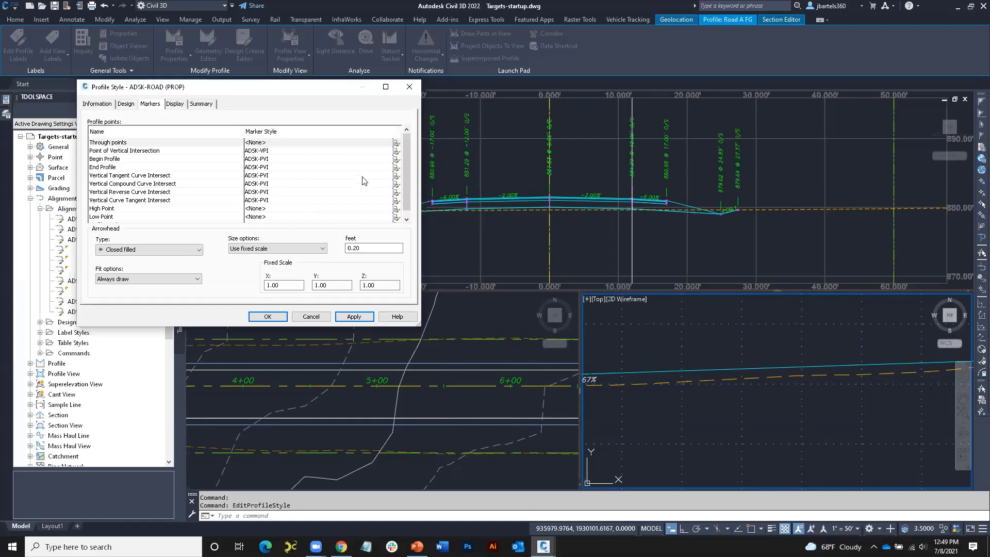
drag(405, 146, 406, 150)
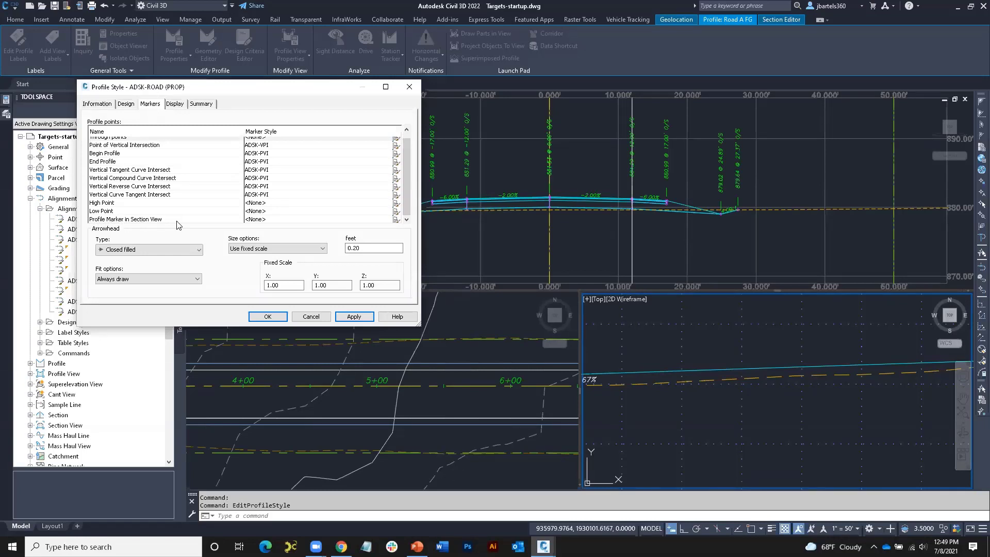
click(341, 220)
click(395, 220)
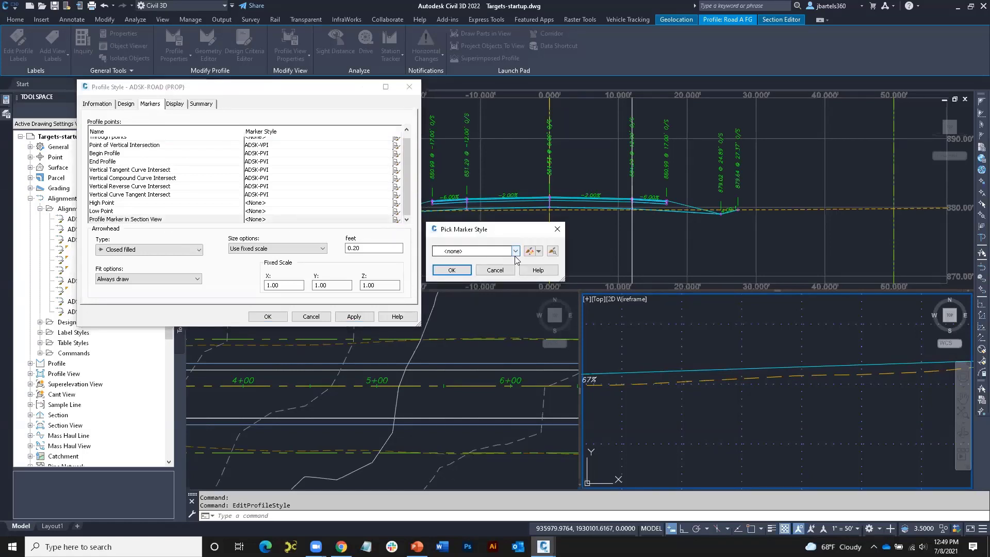
click(538, 252)
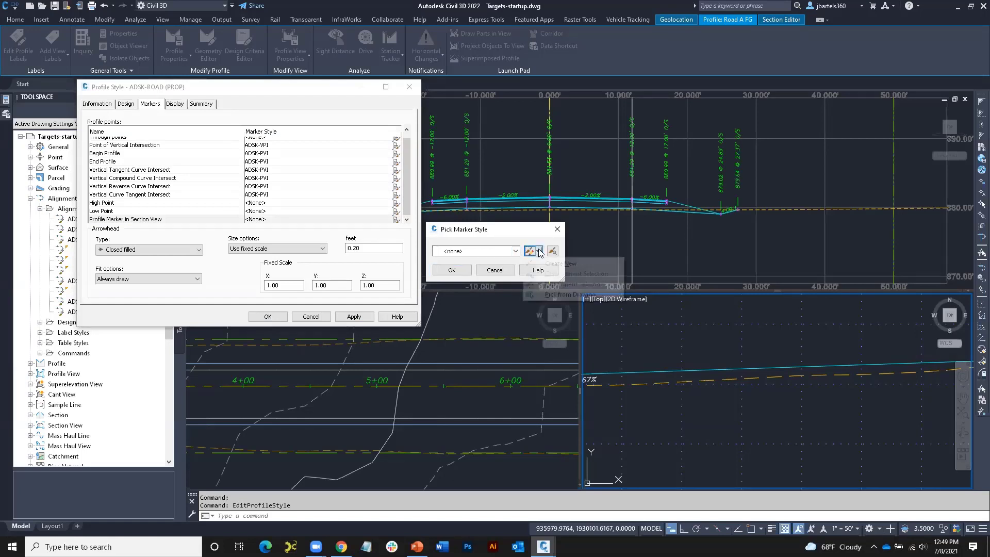
click(547, 263)
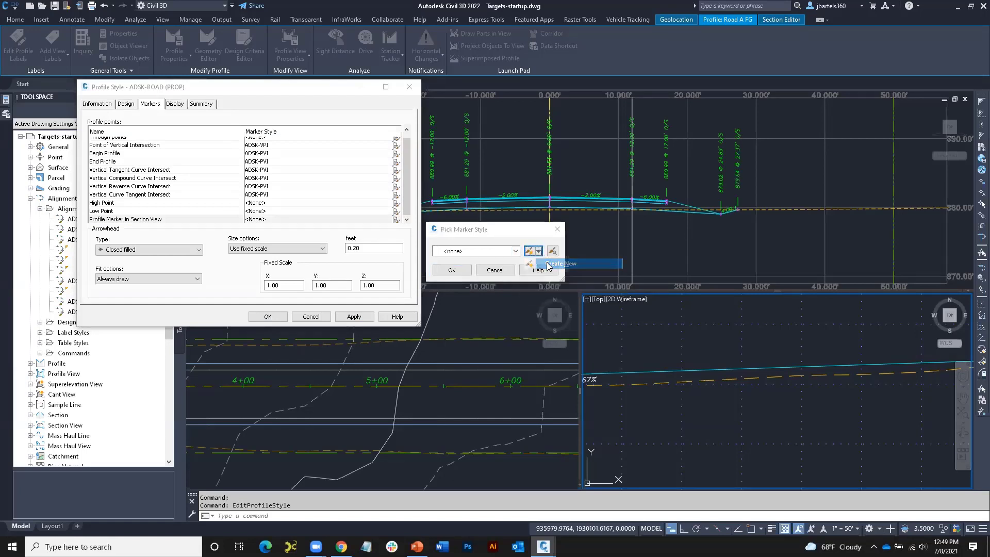
click(135, 158)
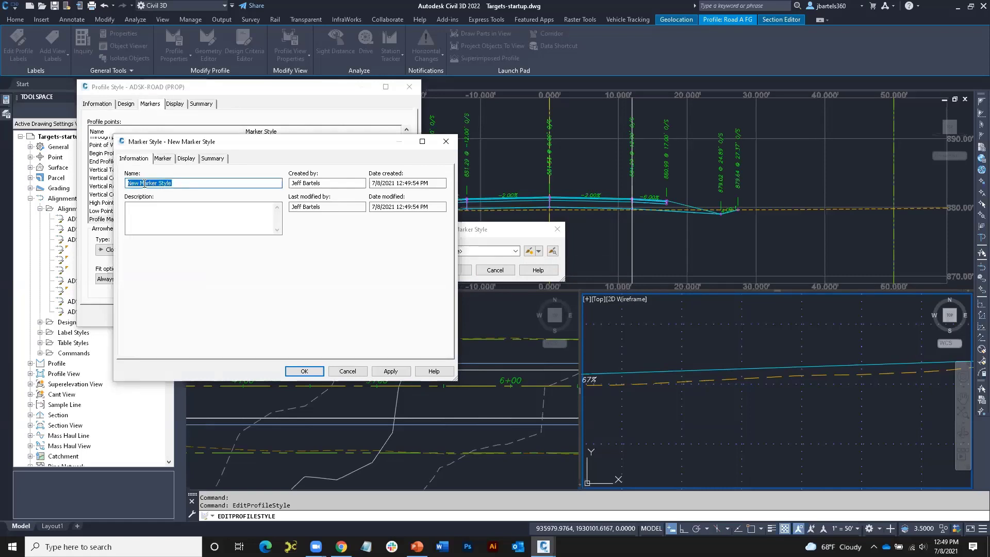
text(ADSK-Profile [section editor)
Define the marker as a custom X with a superimposed circle, sized 0.0125 inches using the drawing scale
click(168, 161)
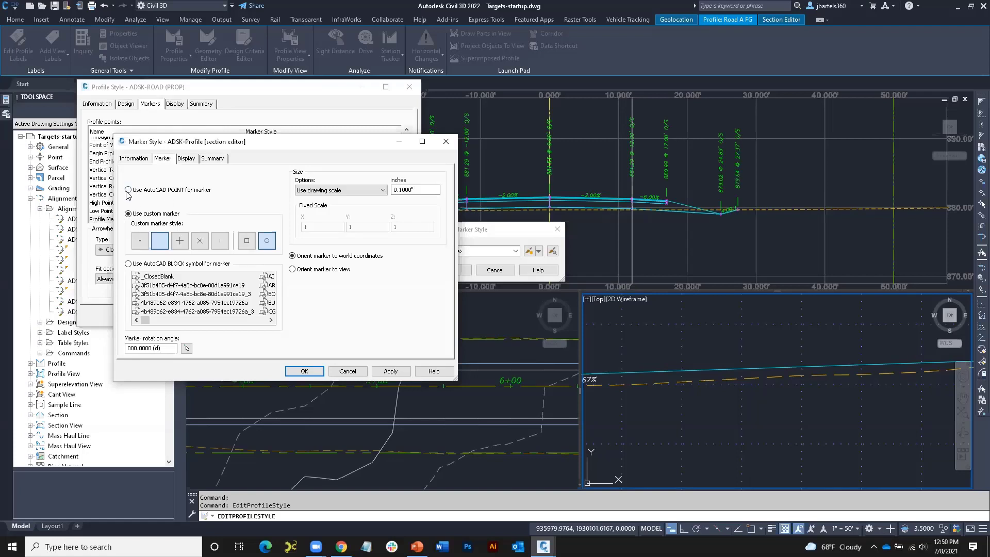
click(266, 241)
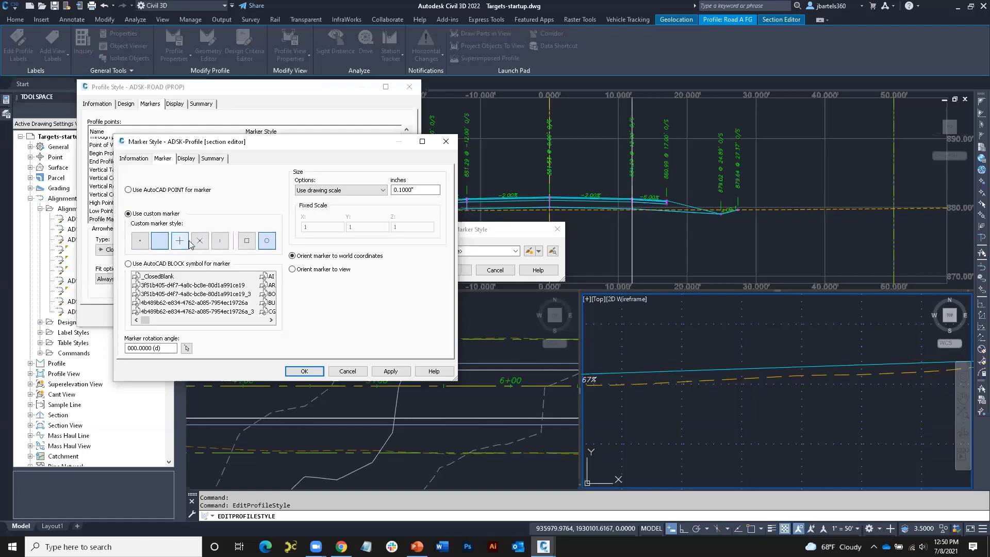
click(129, 264)
mouse_move(145, 320)
mouse_down()
mouse_move(186, 324)
mouse_move(146, 322)
mouse_up()
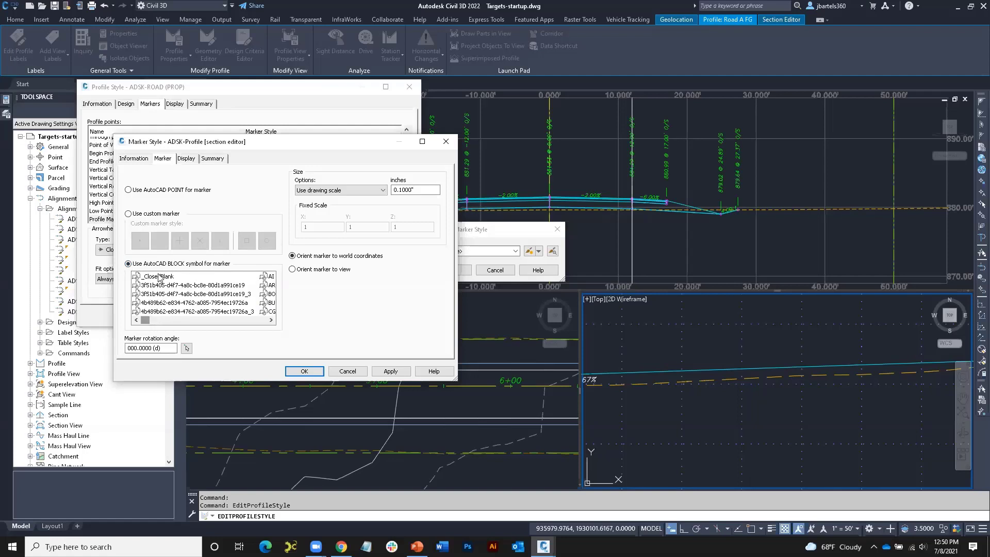
click(128, 213)
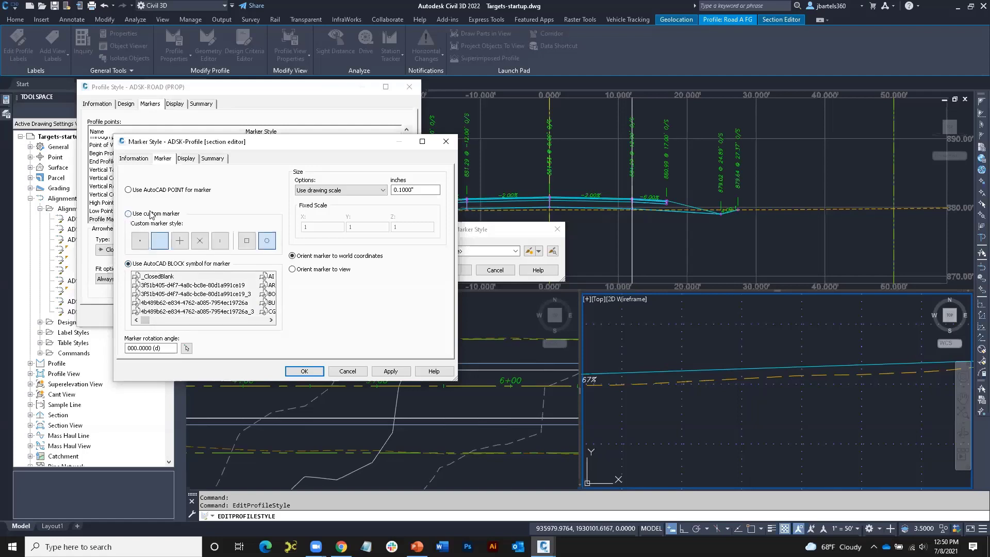
click(200, 241)
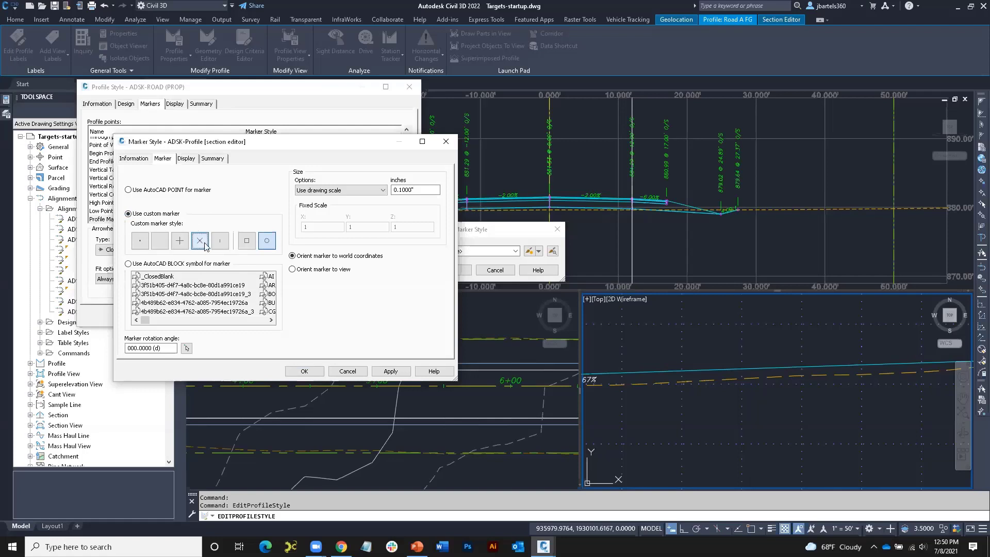
click(268, 241)
drag(415, 190, 402, 189)
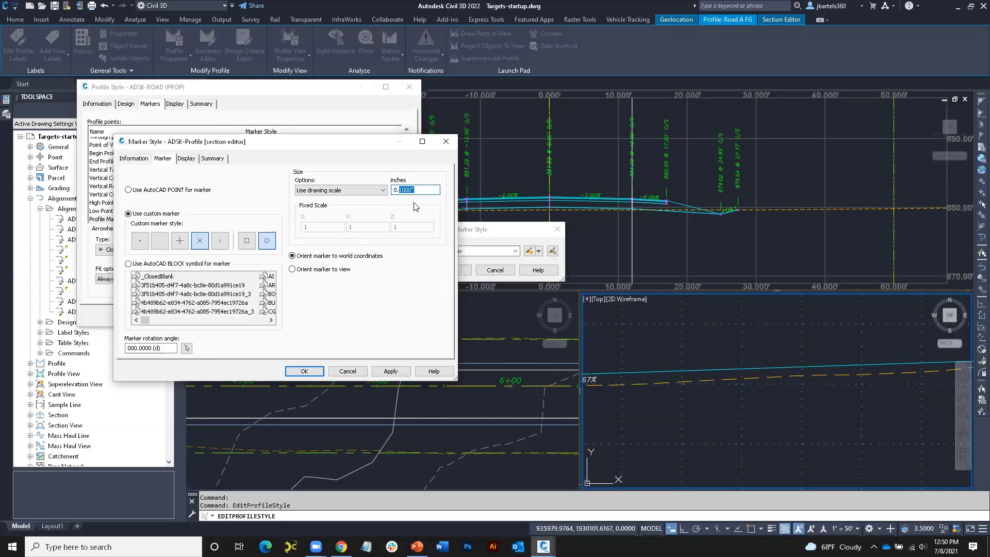
text(0125)
Set the marker component's color and linetype to ByLayer for the Section view direction and accept the marker style
click(186, 159)
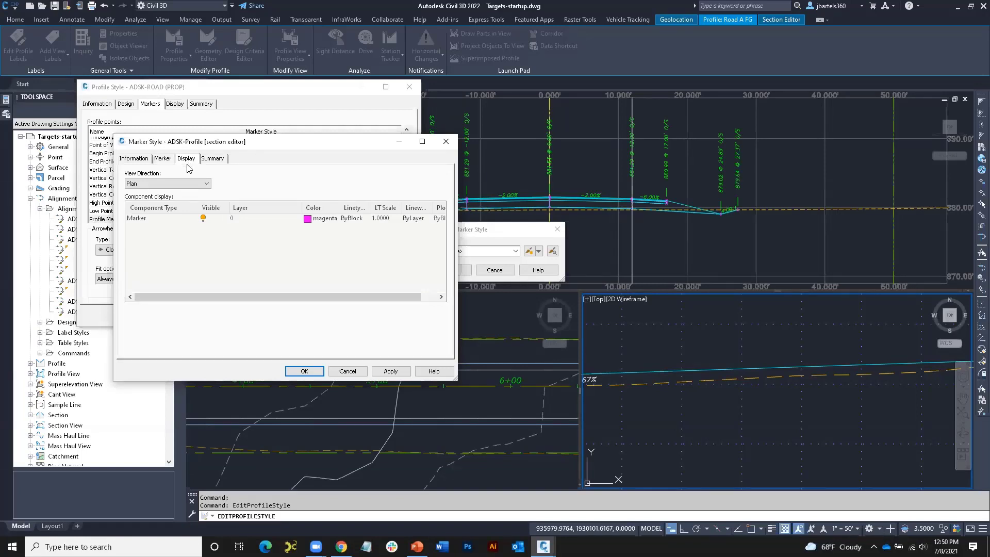
click(155, 184)
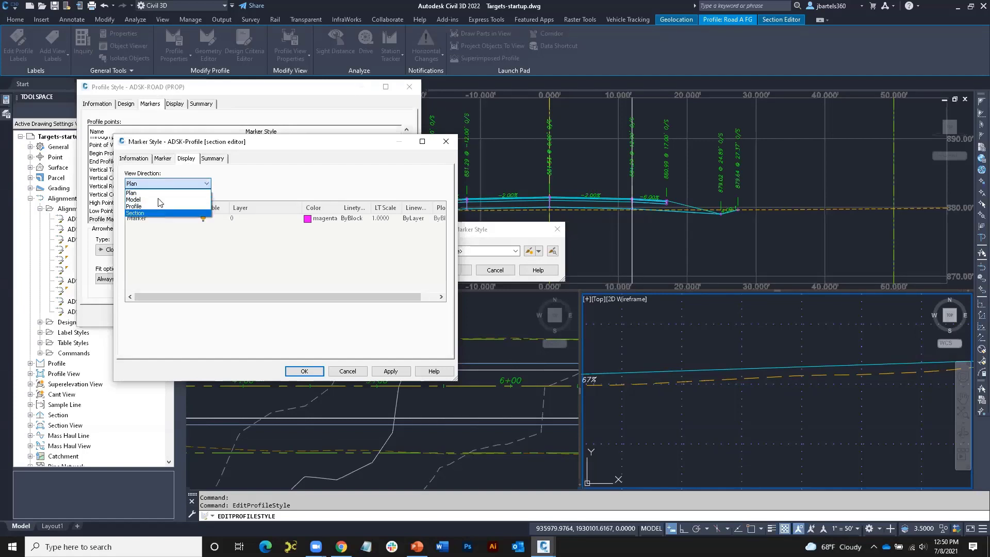
click(159, 212)
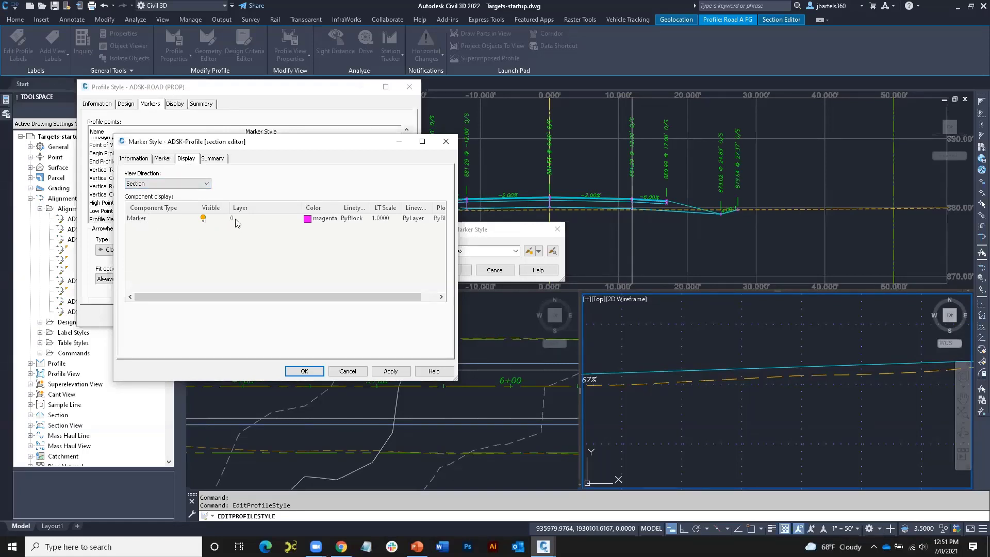
click(317, 218)
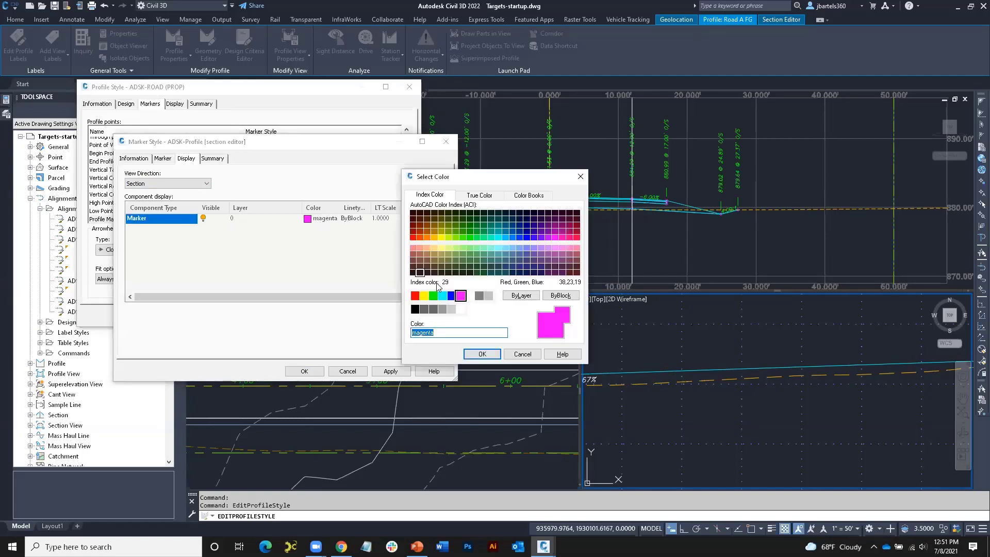
click(521, 295)
click(481, 354)
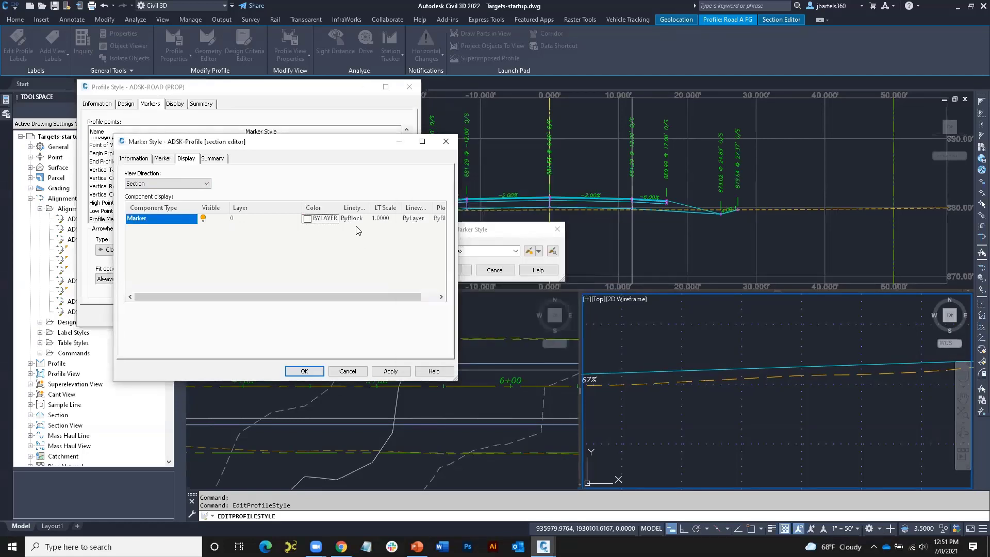
click(352, 218)
click(166, 315)
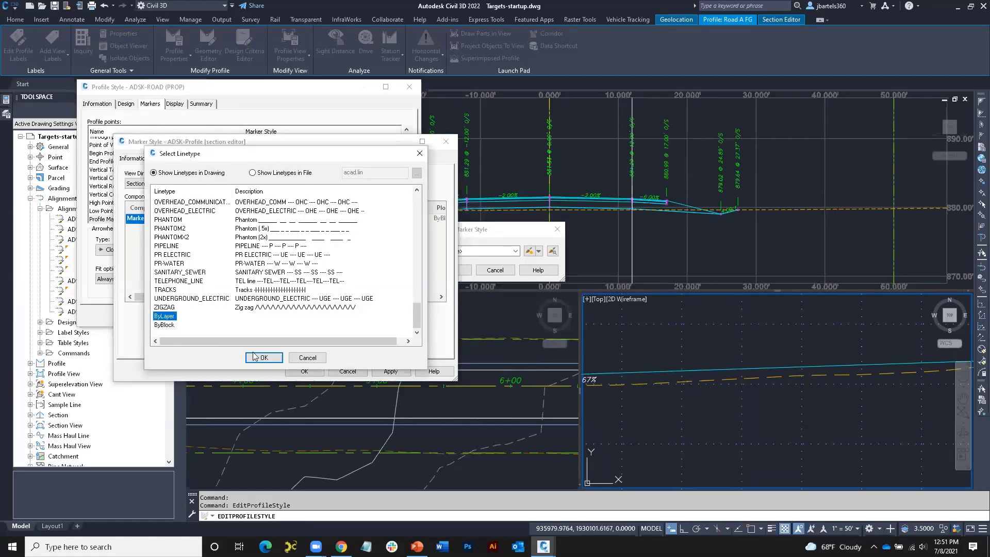
click(263, 357)
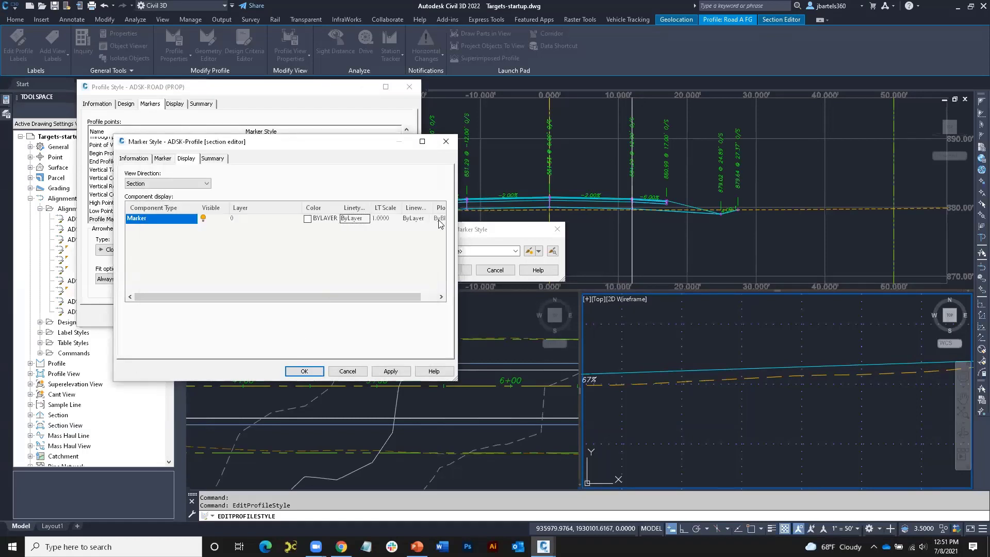
click(317, 233)
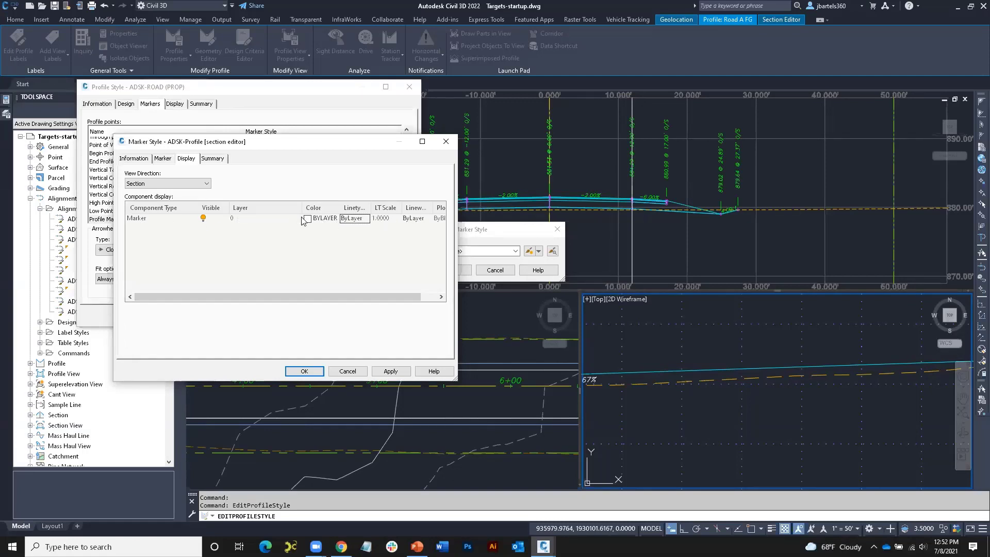
click(304, 371)
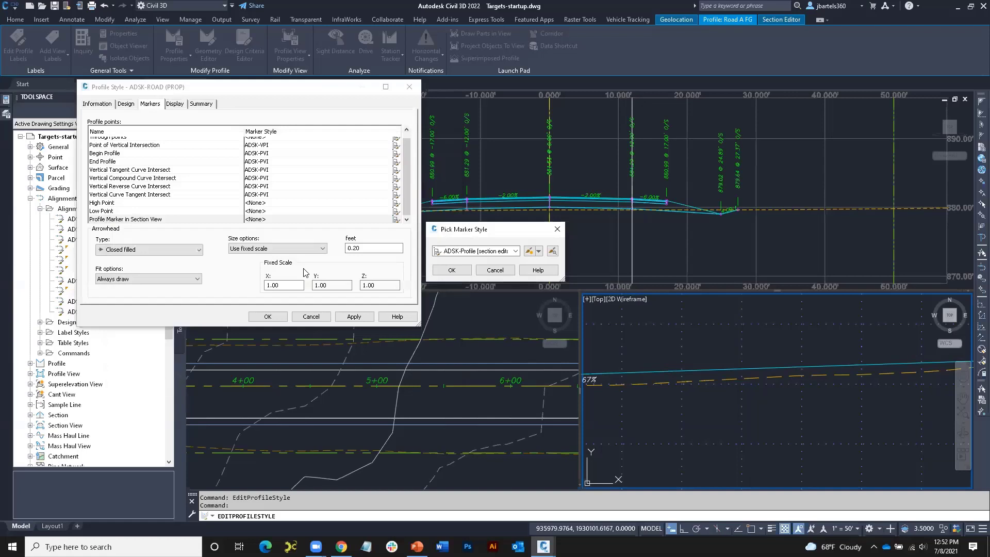
Assign the new marker style to Profile Marker in Section View, accept the profile style and inspect the markers in the section viewport
click(451, 269)
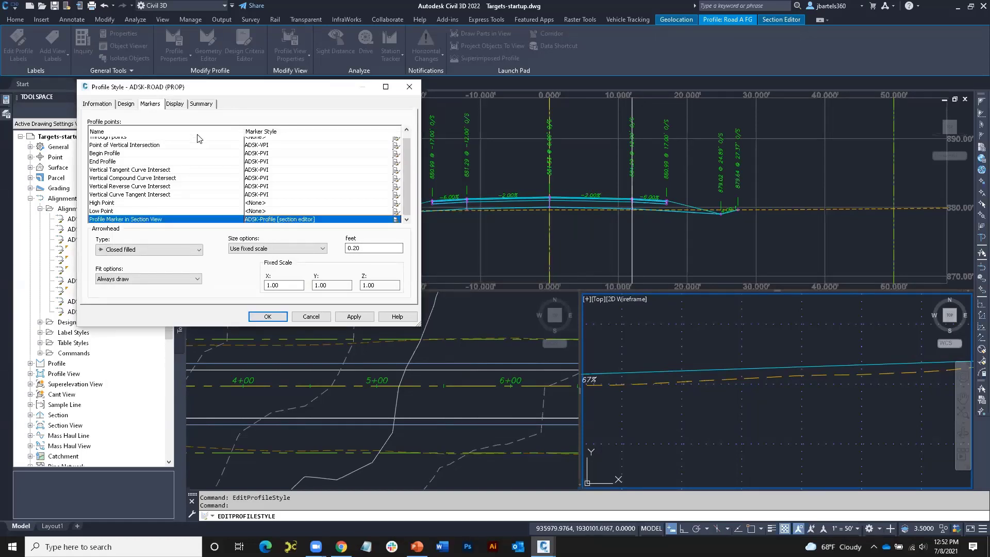
click(174, 104)
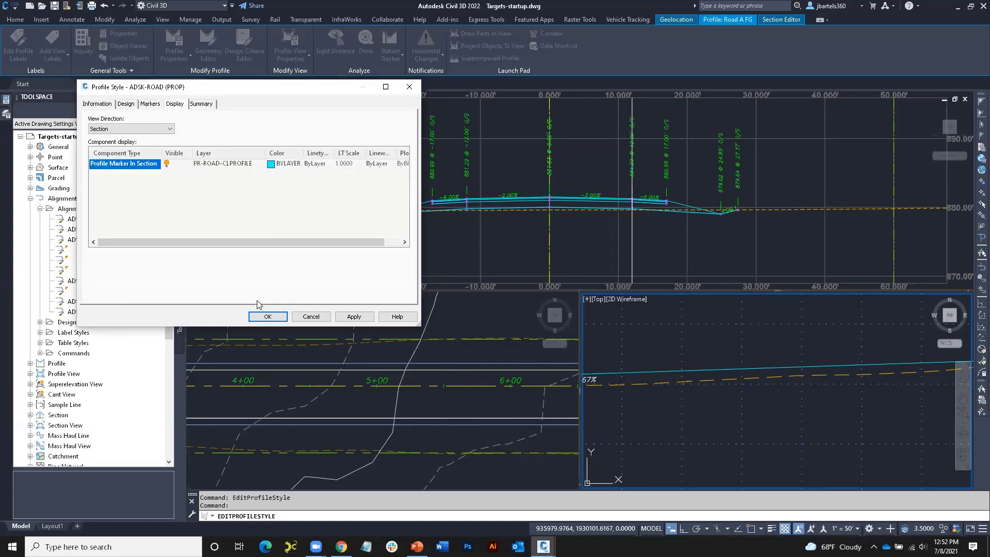
click(267, 315)
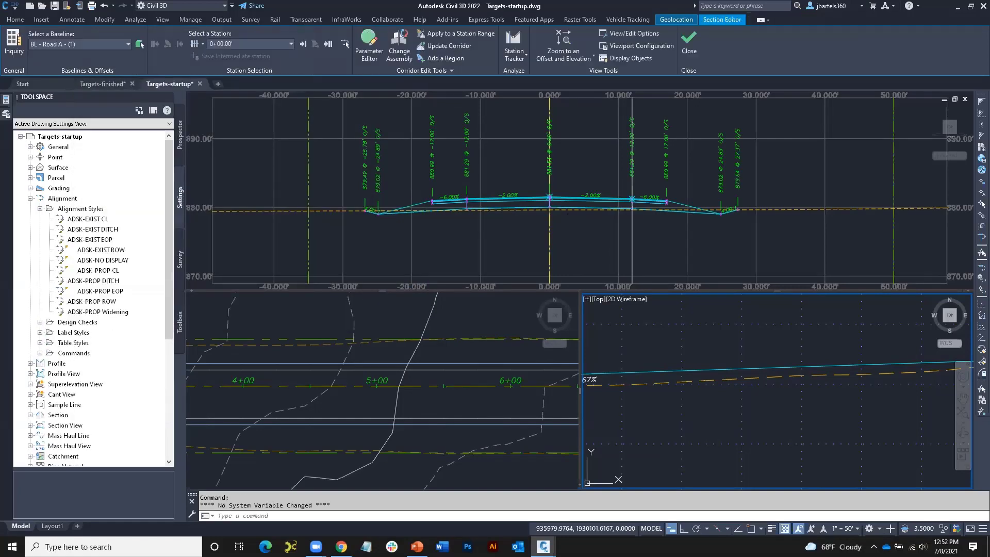
click(567, 222)
scroll(564, 222, up, 4)
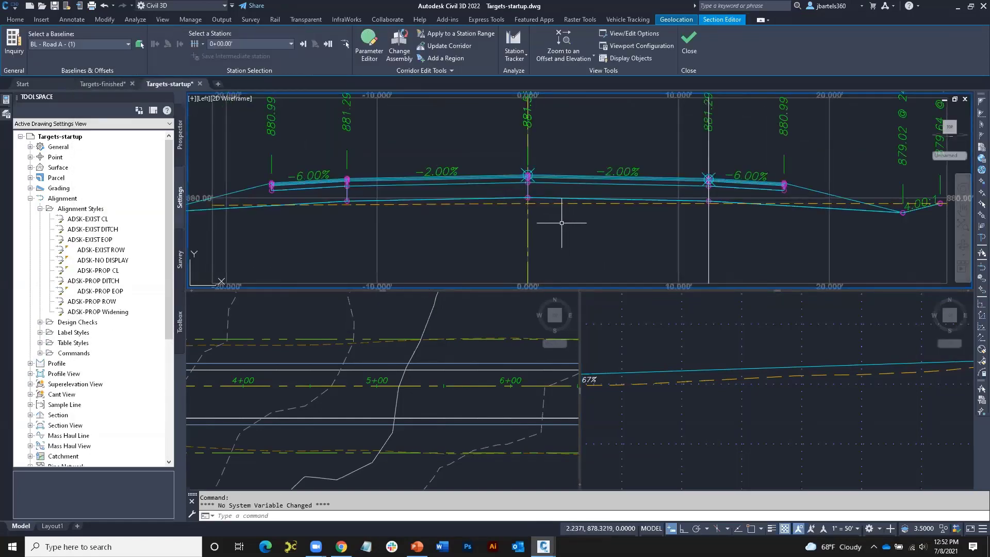
middle_drag(580, 228, 563, 226)
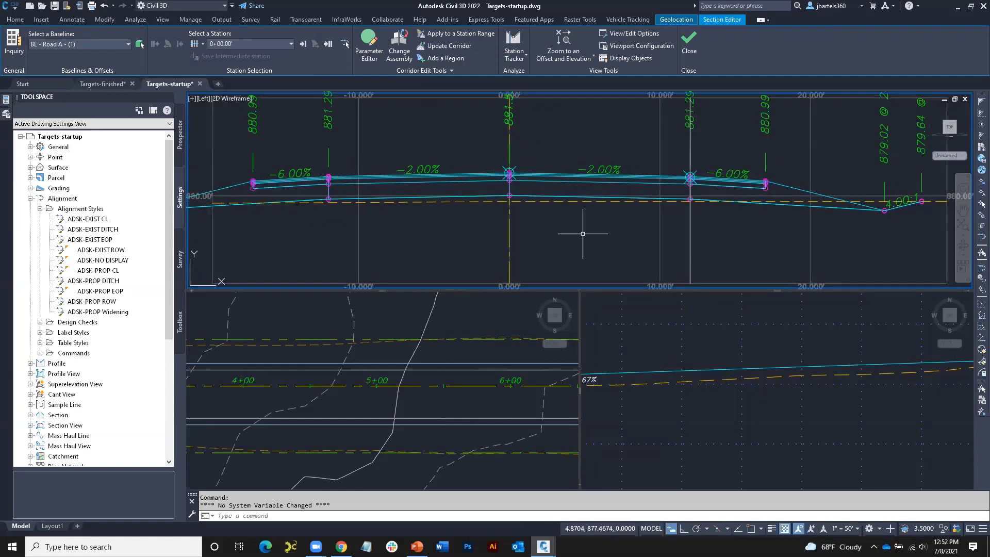
Edit the Road A EG profile's ADSK-ROAD (EXIST) style to make Profile Marker In Section visible for the Section view direction
click(694, 350)
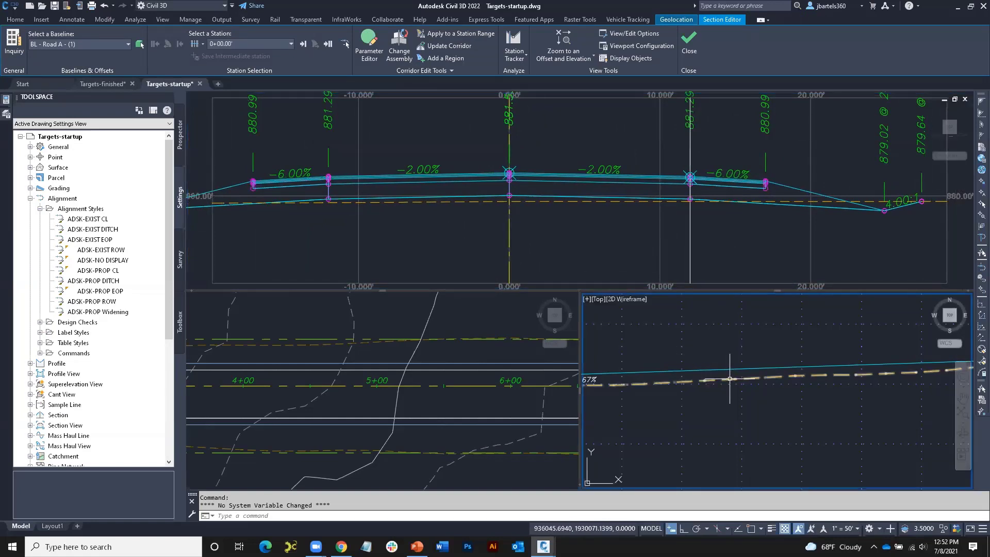
click(729, 379)
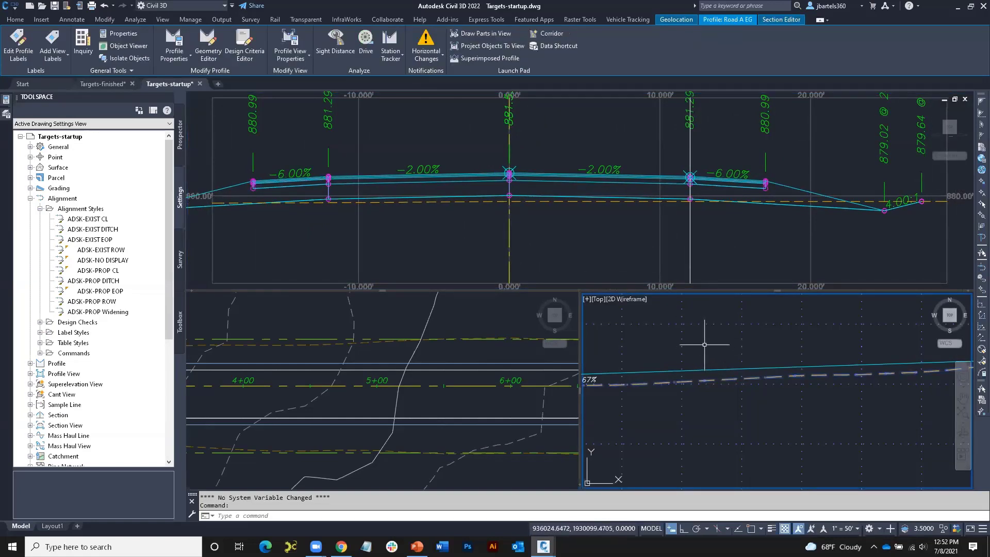
right_click(703, 341)
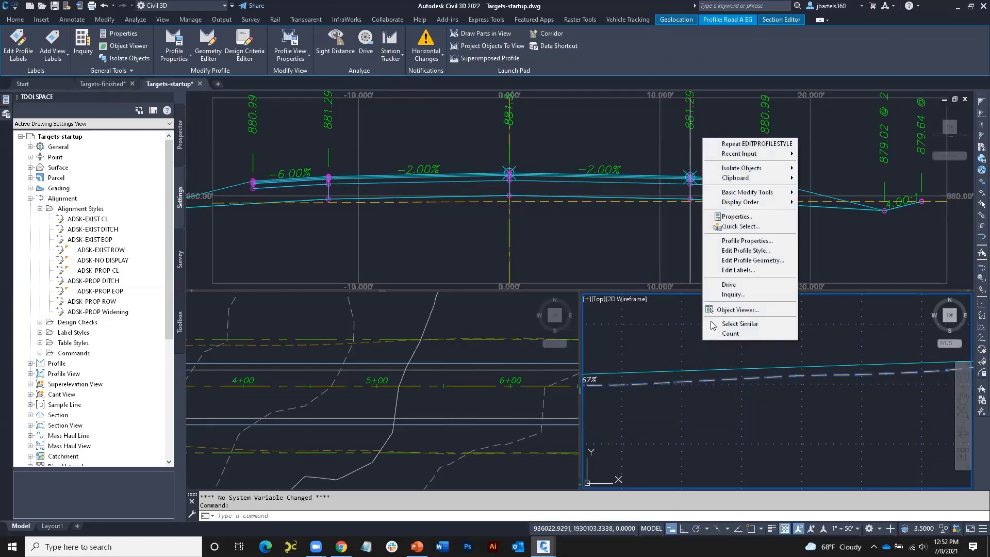
click(730, 251)
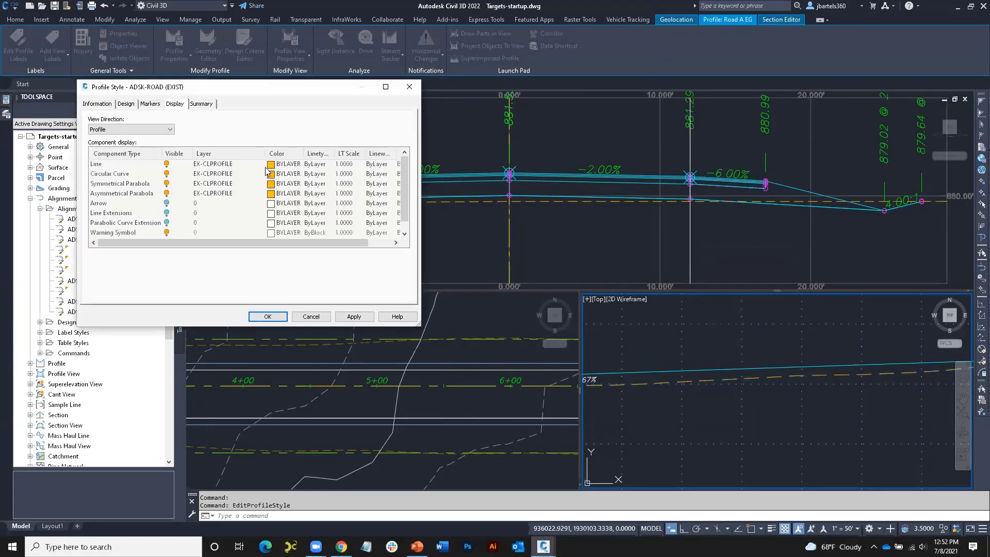
click(167, 129)
click(152, 149)
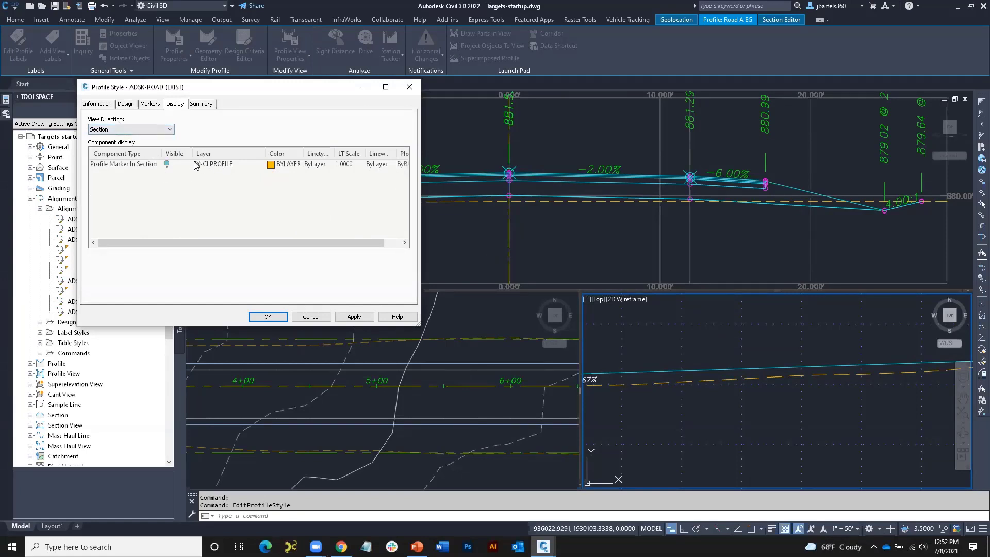
click(166, 164)
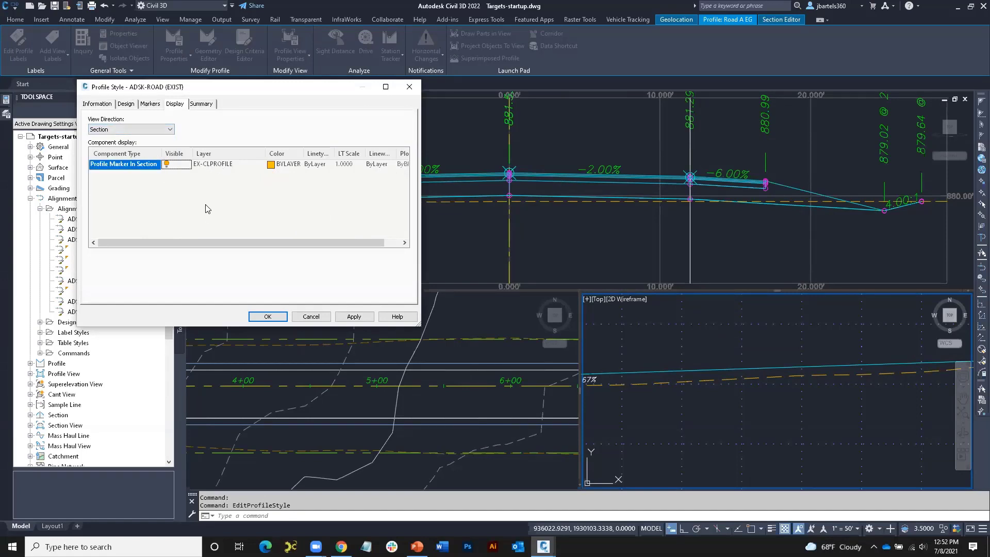
Assign the ADSK-Profile [section editor] marker style to Profile Marker in Section View, check the Section display settings and accept the profile style
click(150, 104)
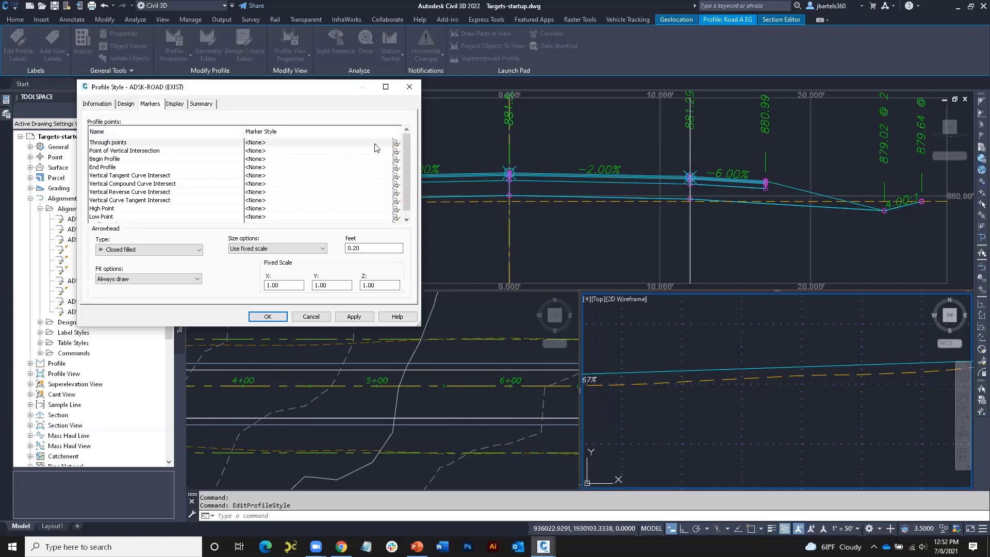
scroll(408, 143, down, 1)
click(354, 219)
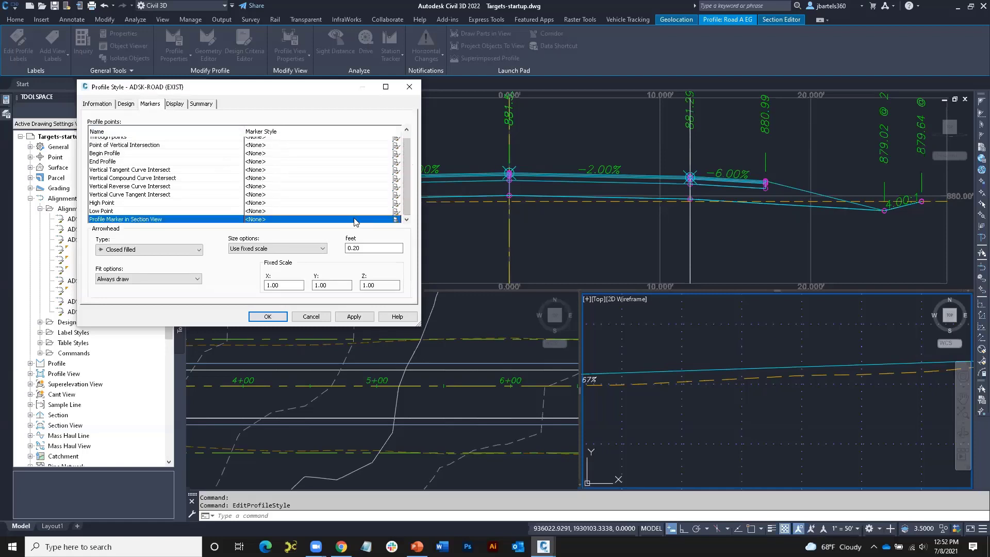
click(395, 219)
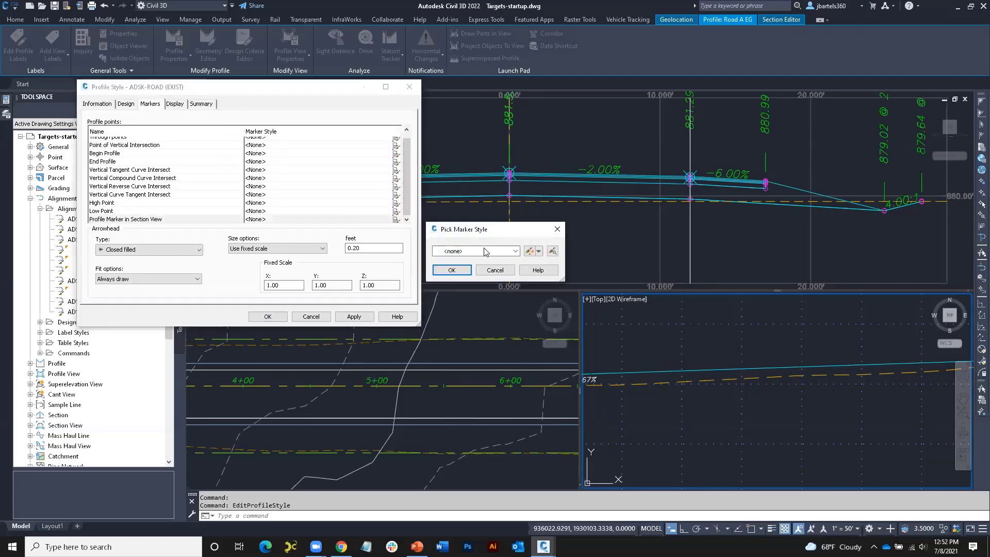
click(516, 251)
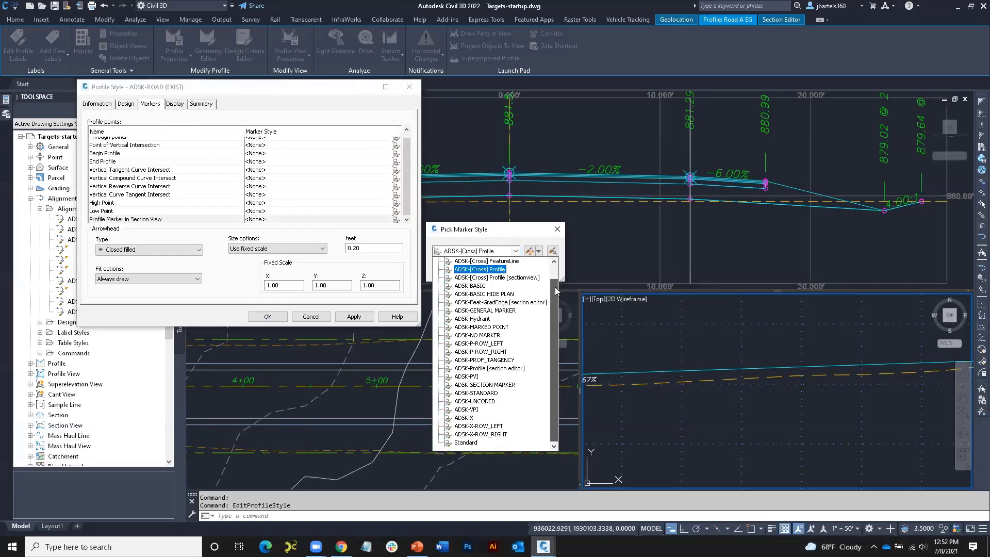
drag(555, 287, 557, 306)
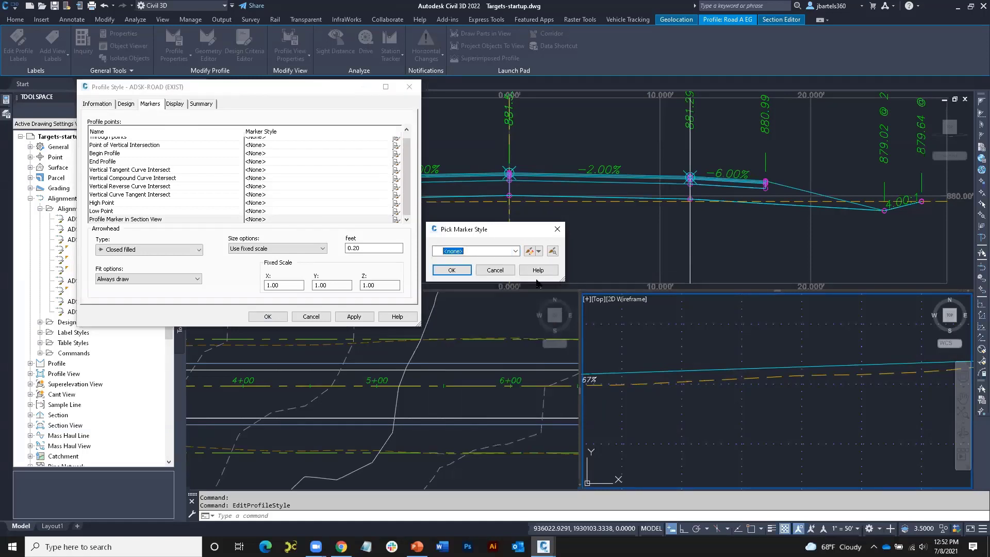
click(517, 253)
click(506, 372)
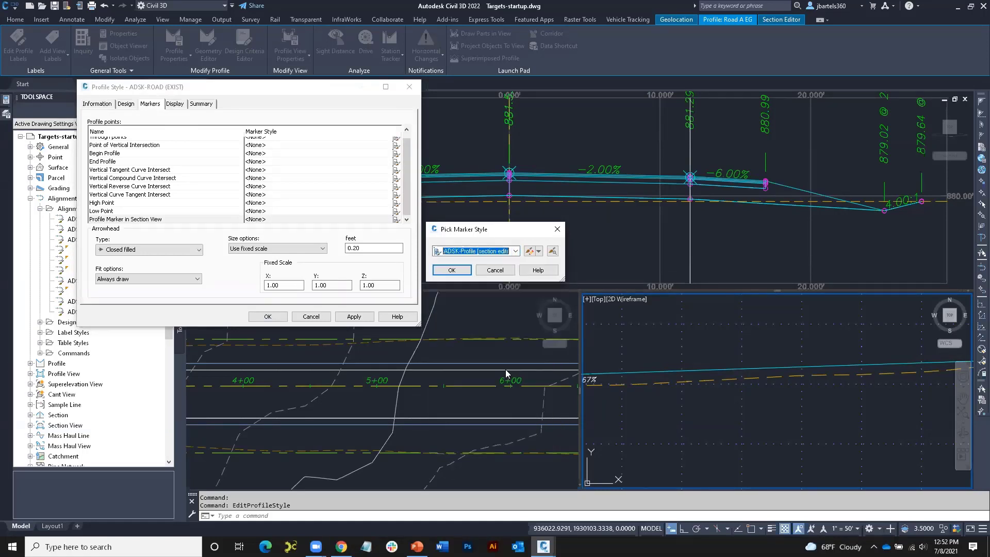
click(451, 270)
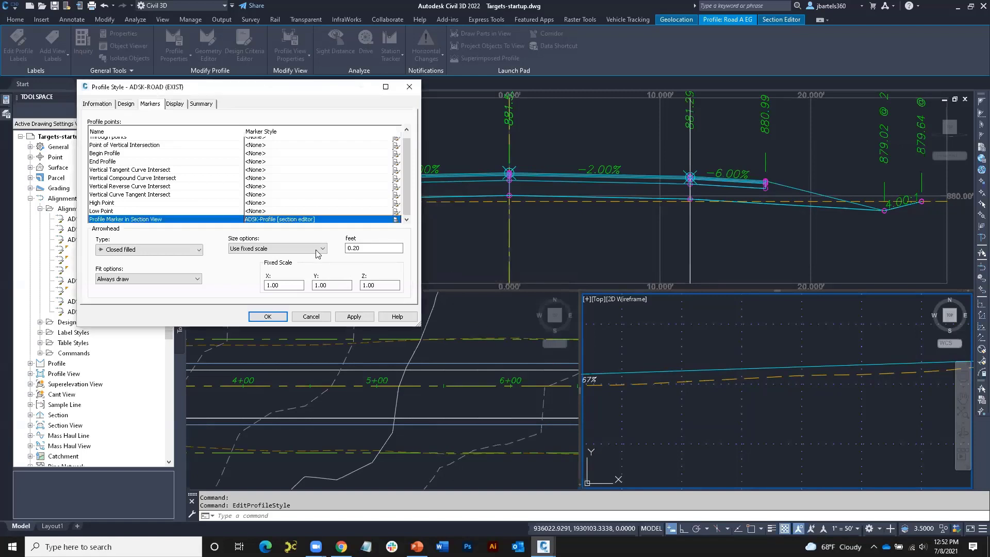
click(174, 104)
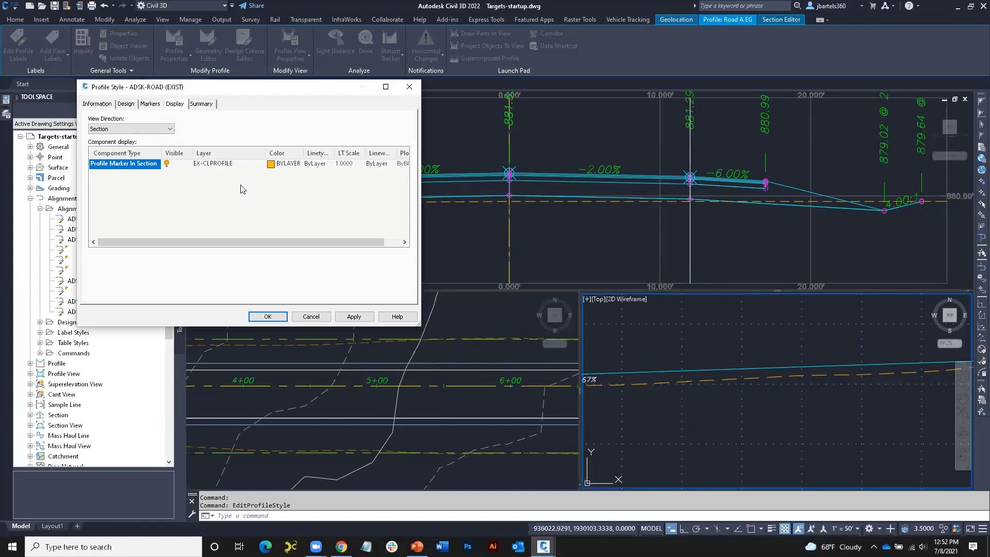
click(273, 317)
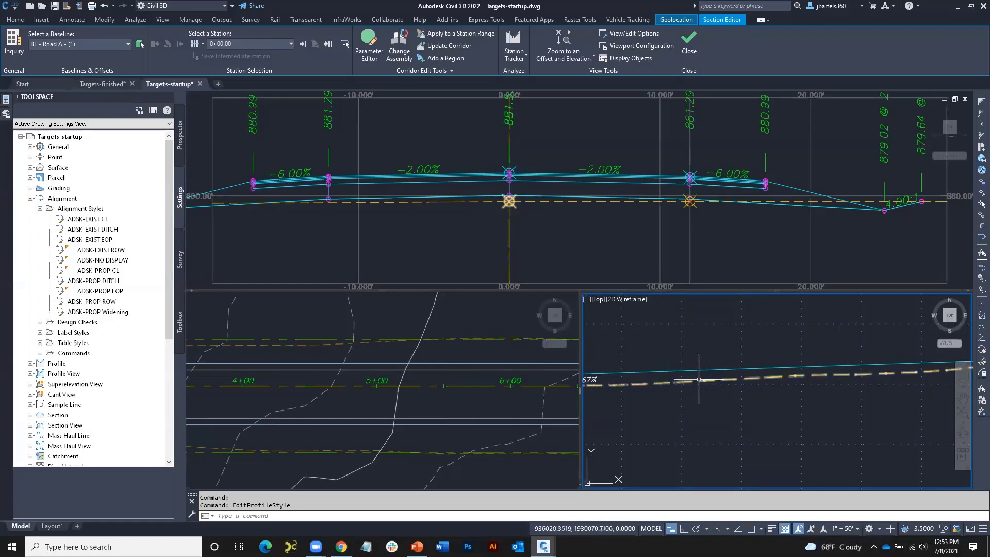
Inspect the existing ground profile markers across the whole section and close the Section Editor
click(604, 226)
scroll(592, 224, down, 4)
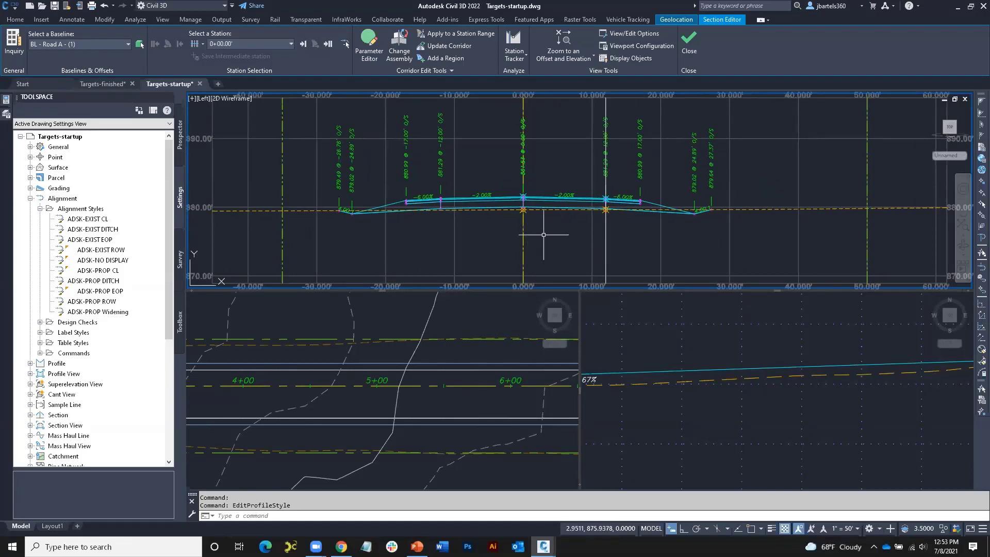
scroll(541, 234, up, 1)
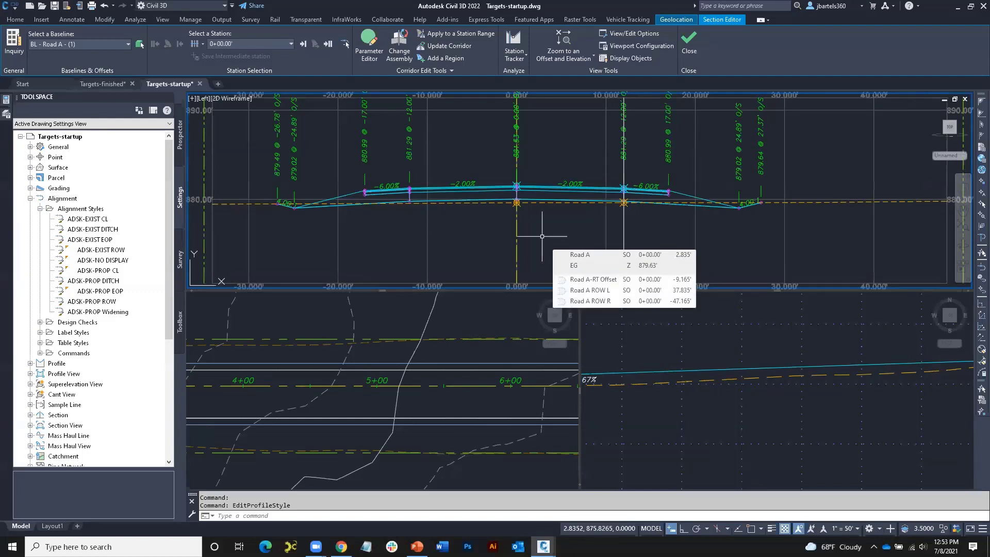
click(689, 44)
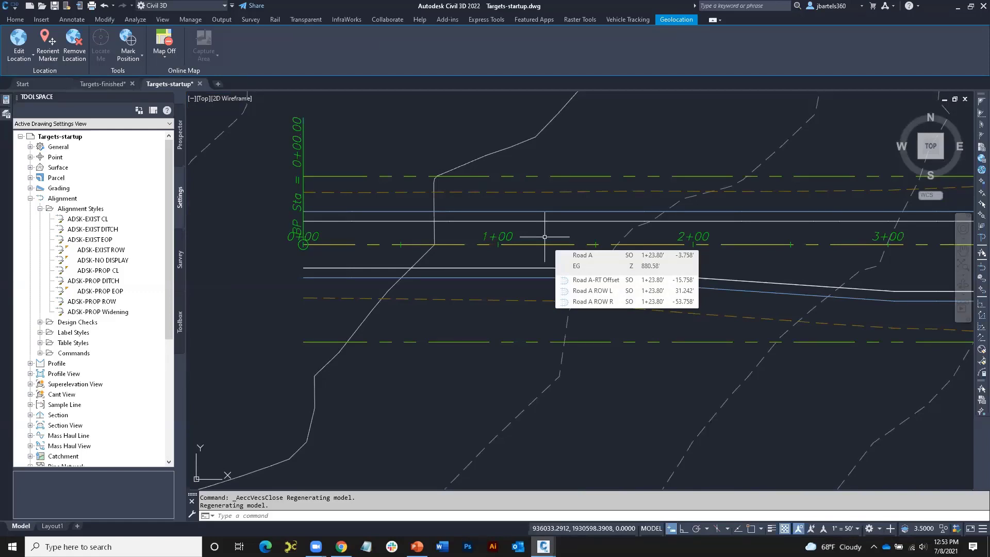
Thaw the $Target-featureline layer and examine the target feature line beside the road near station 3+00
click(7, 115)
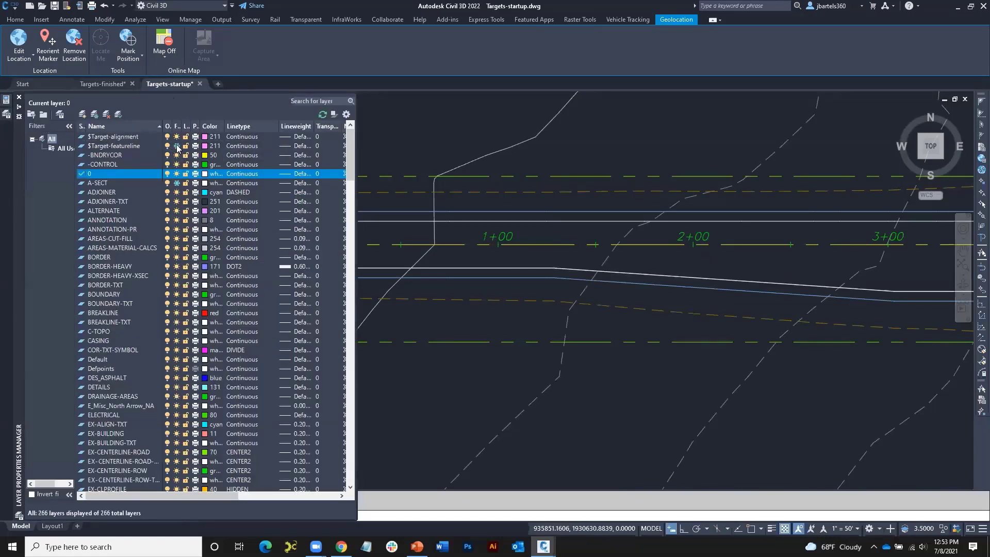
click(178, 148)
click(409, 137)
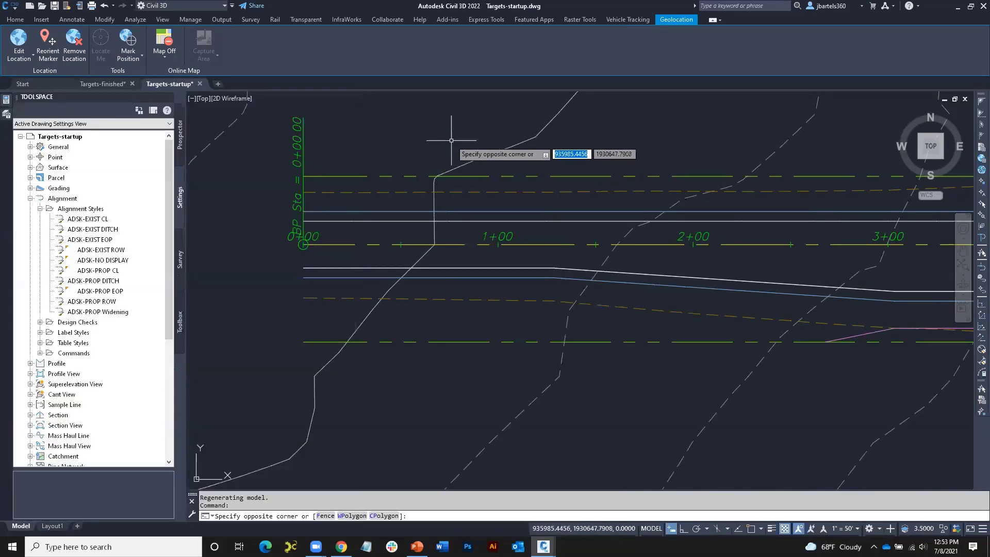
key(Escape)
key(Escape)
middle_drag(720, 288, 409, 243)
scroll(515, 286, up, 2)
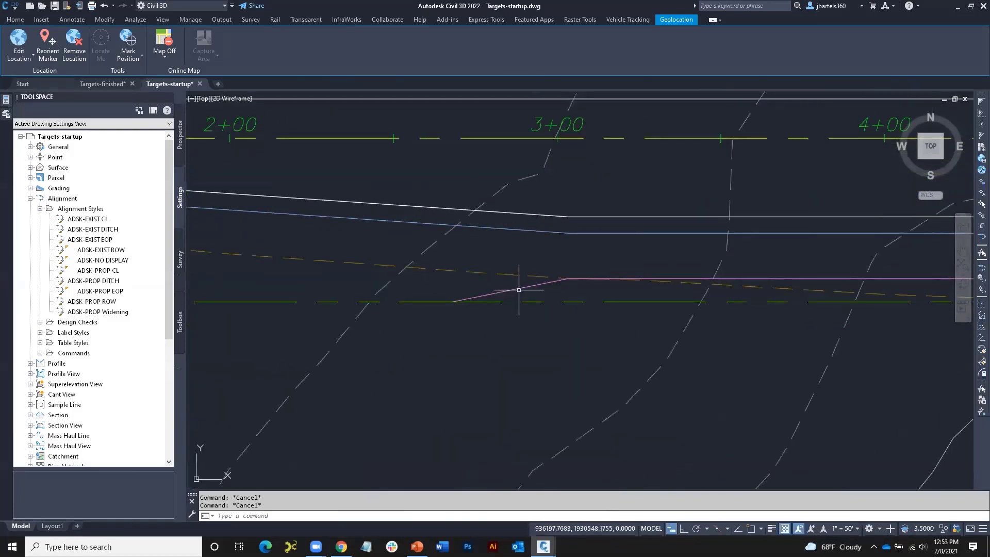
mouse_move(519, 290)
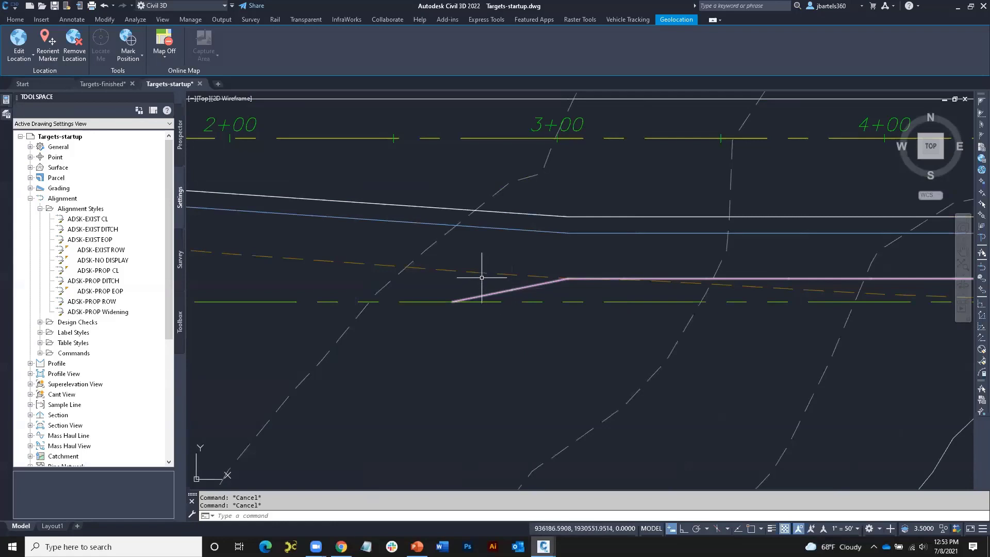
Edit the targets of the Road A corridor's Typical Section region and collapse the Slope or Elevation Targets group
scroll(511, 262, down, 1)
scroll(511, 262, down, 1)
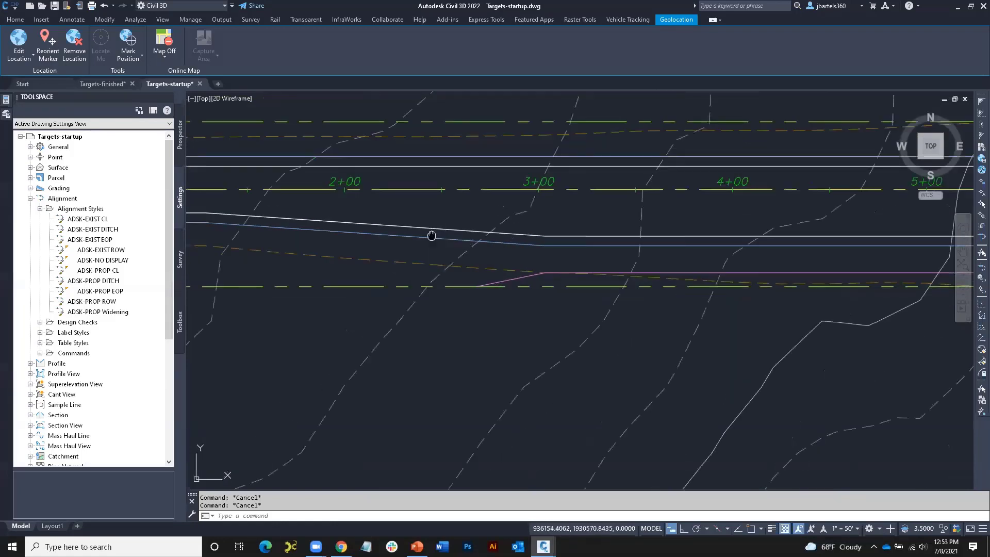
middle_drag(431, 235, 550, 249)
click(338, 178)
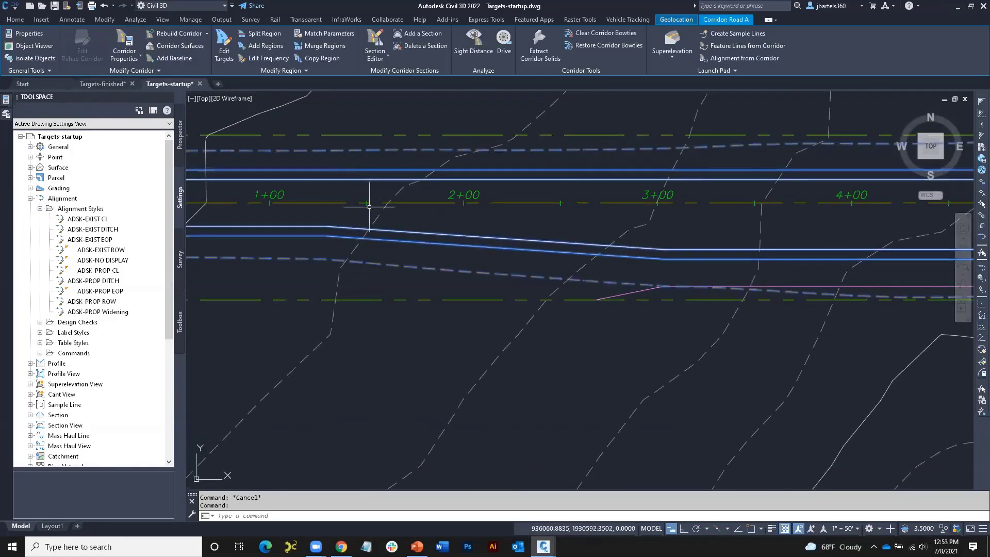
click(224, 37)
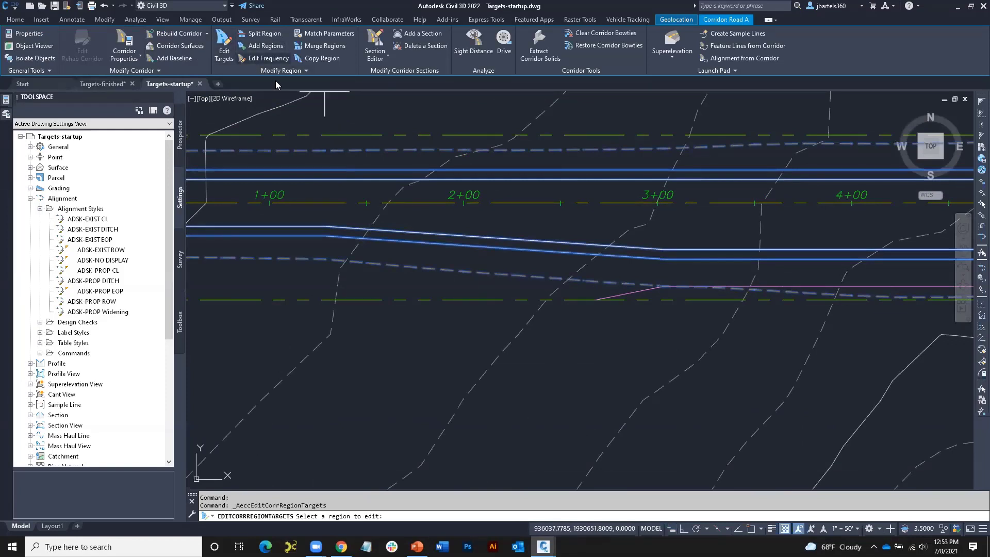
click(314, 191)
click(342, 218)
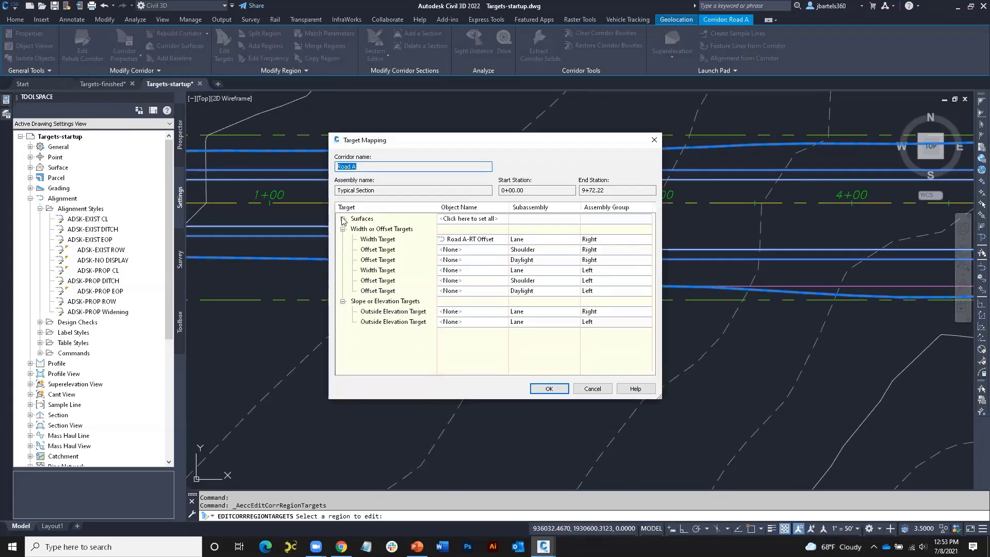
click(343, 302)
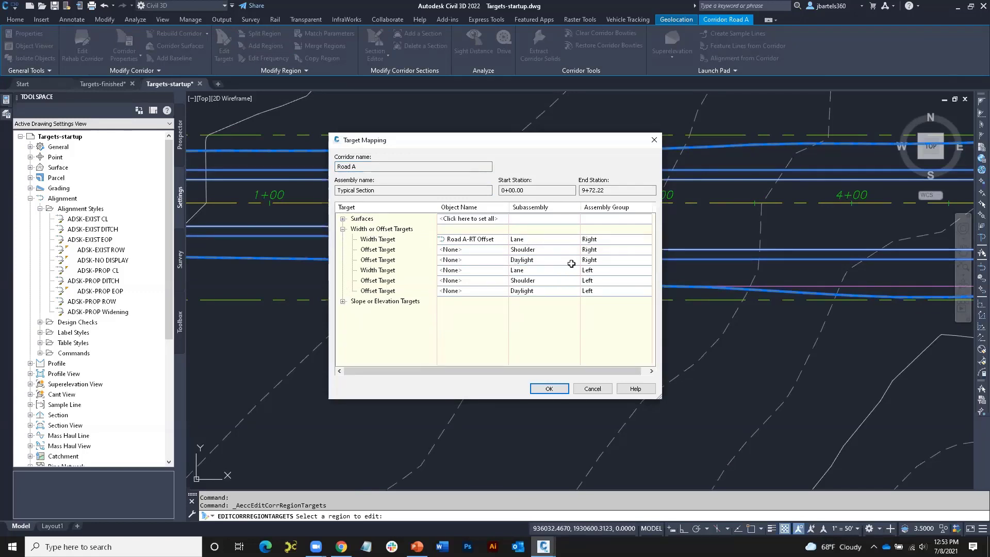
Set the right Daylight offset target to the feature line picked from the drawing, accept the target mapping and review the corridor in plan
click(458, 260)
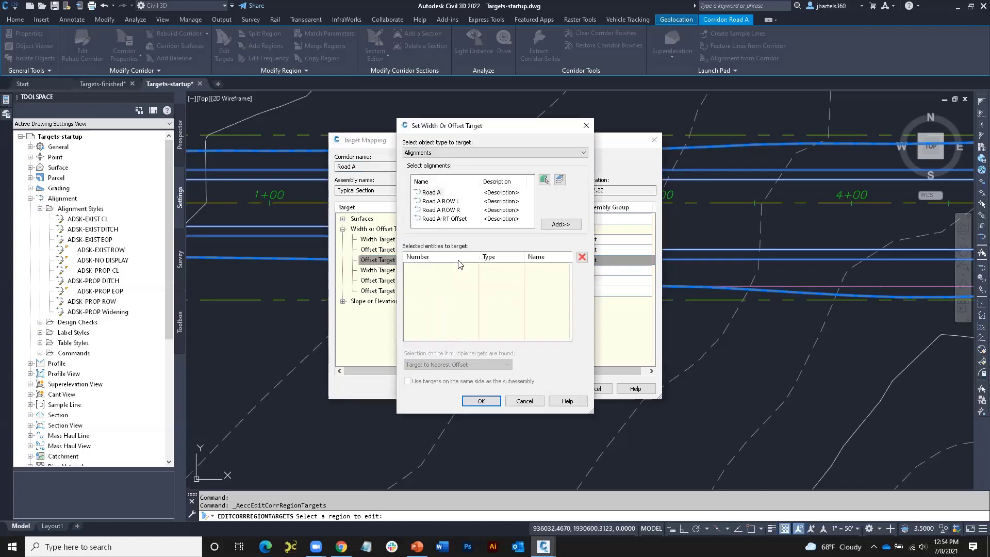
click(433, 152)
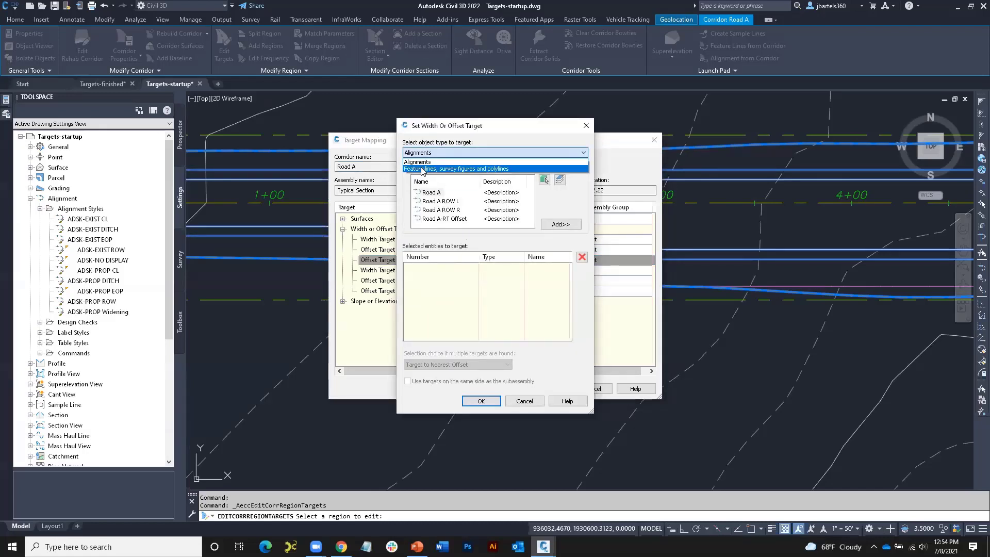
click(422, 169)
click(461, 201)
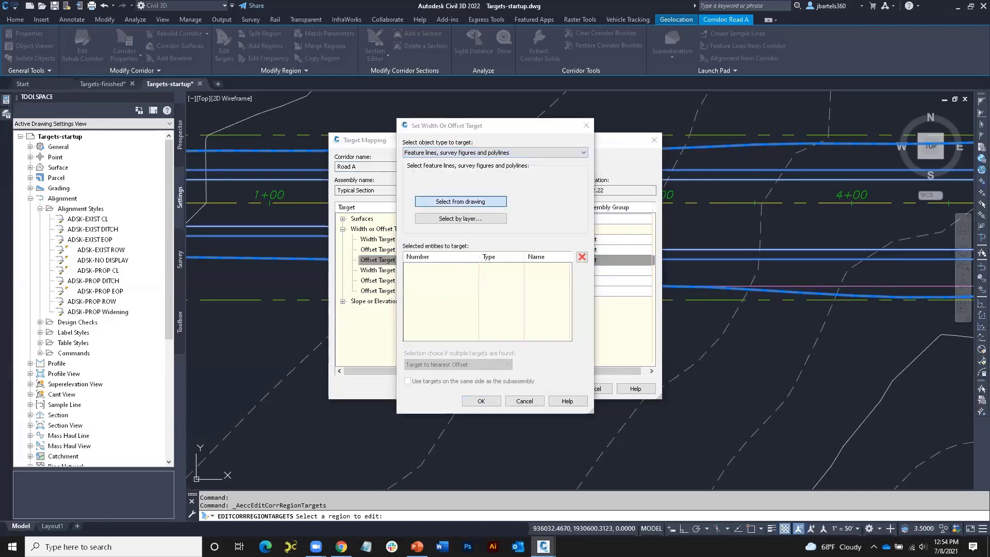
click(624, 290)
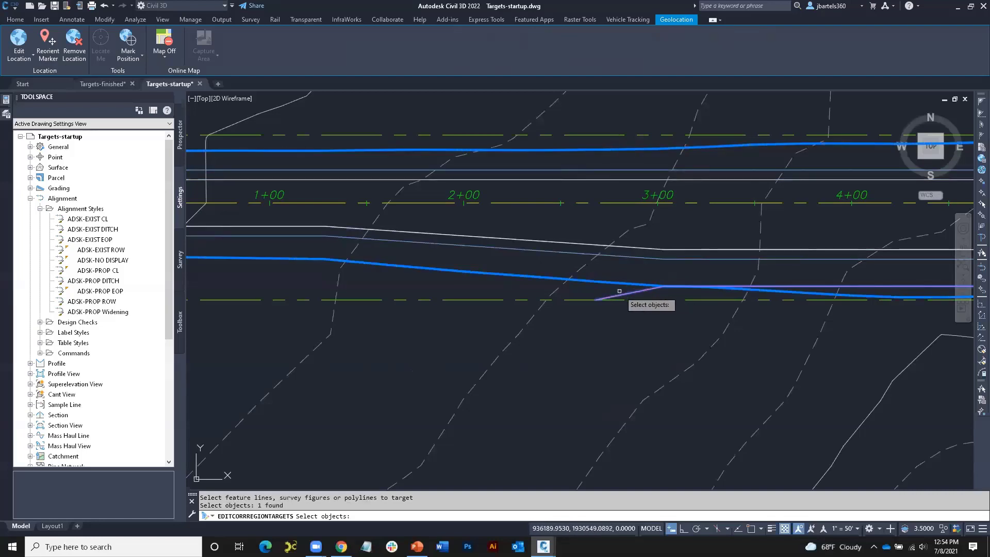
key(Return)
click(490, 401)
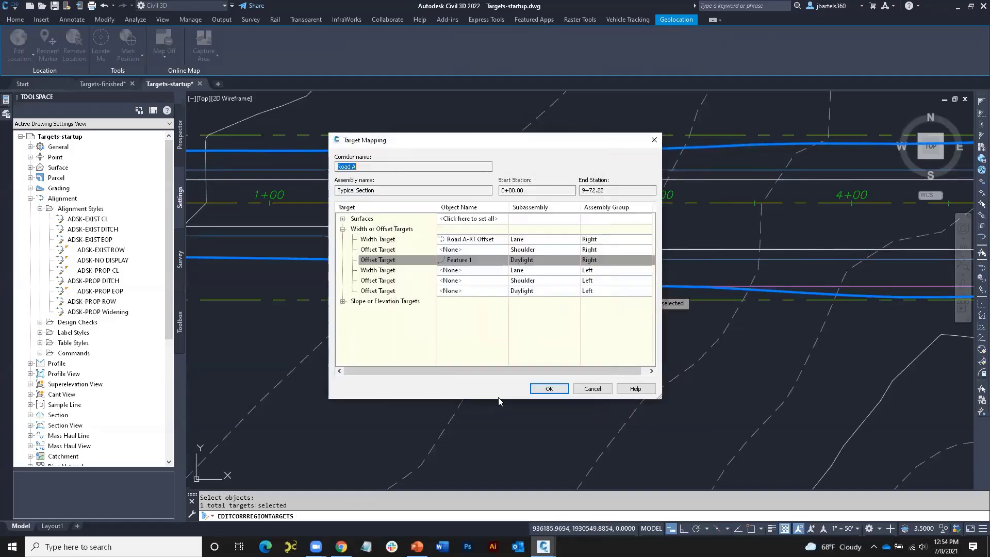
click(548, 389)
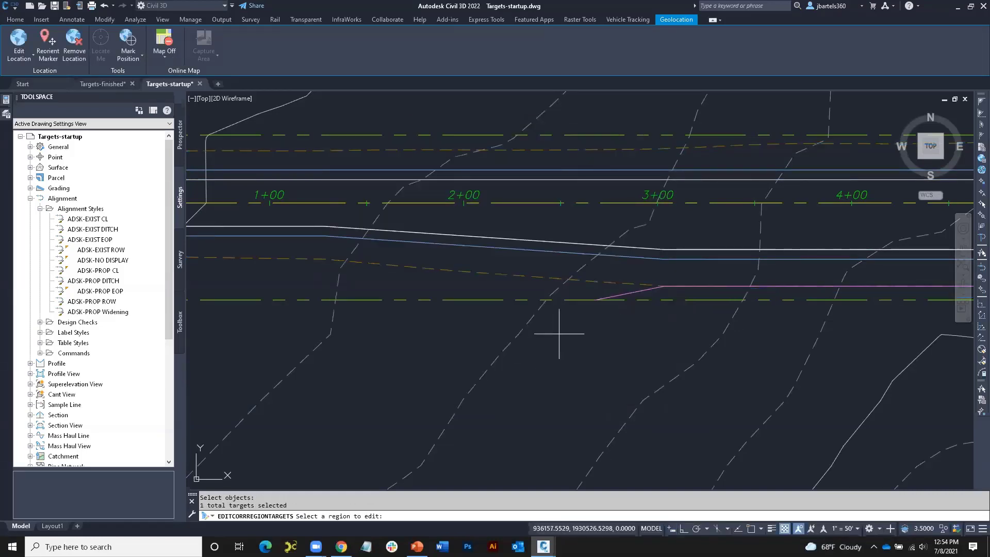
scroll(634, 342, down, 3)
middle_drag(634, 342, 345, 342)
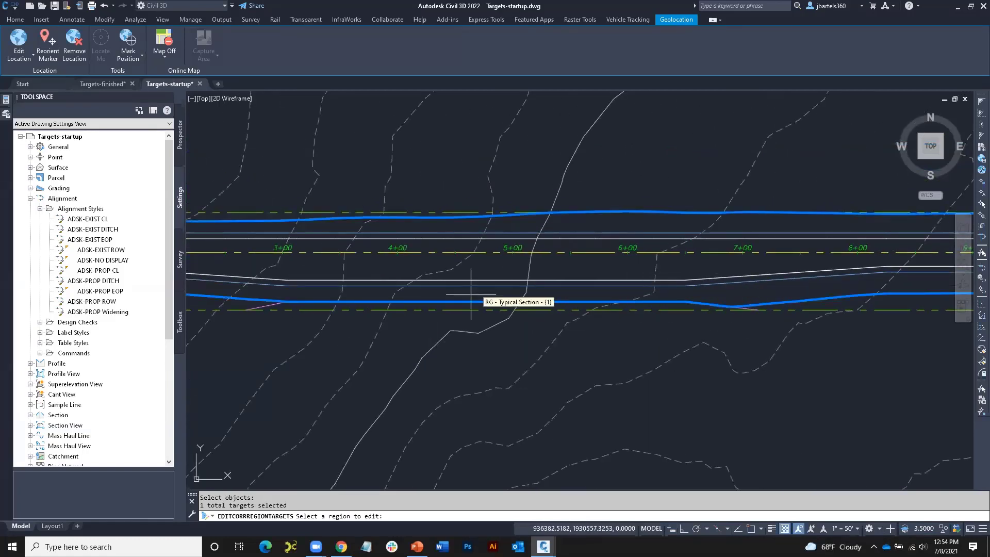
middle_drag(353, 290, 577, 294)
key(Escape)
Open the Road A corridor in the Section Editor, move the section to station 2+50.00 and examine the right daylight slope
click(356, 248)
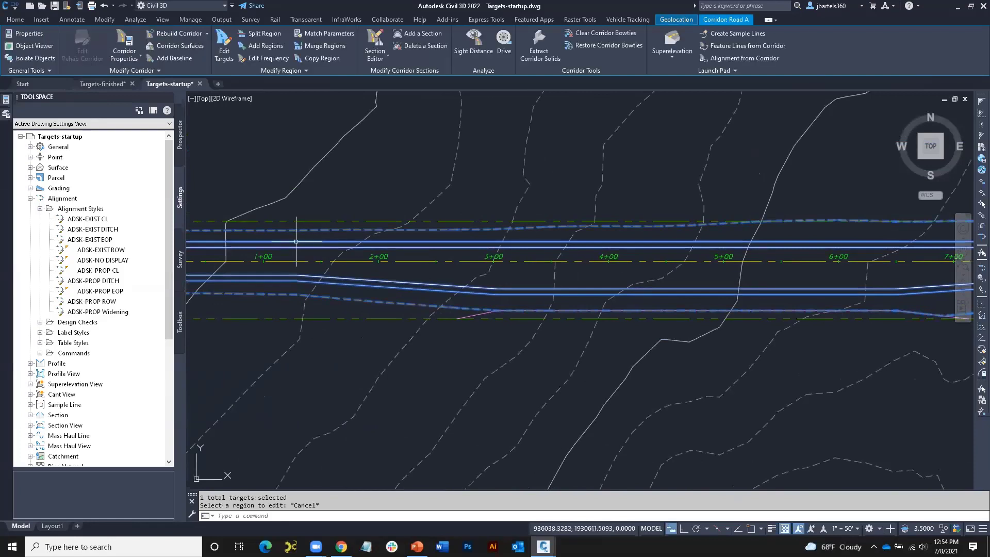
click(375, 47)
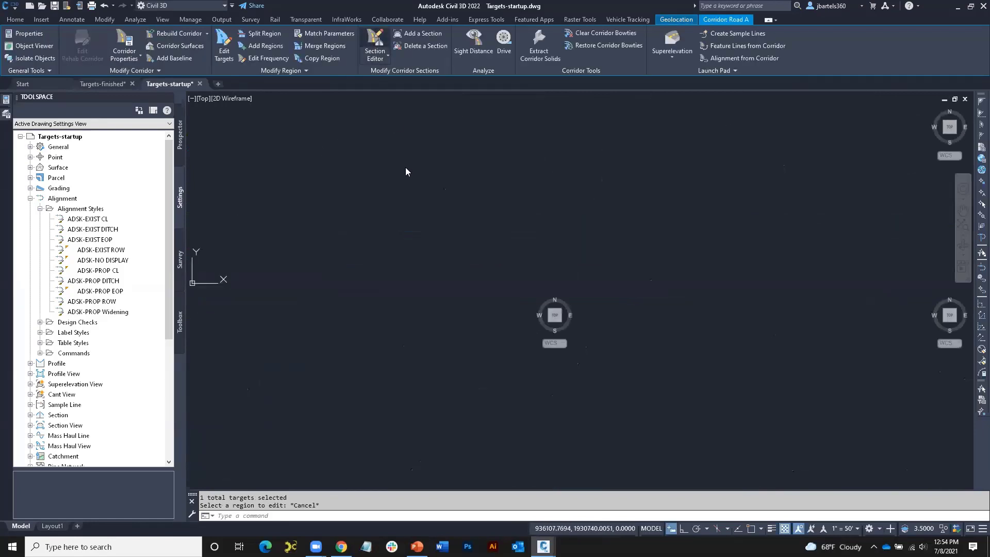
click(207, 403)
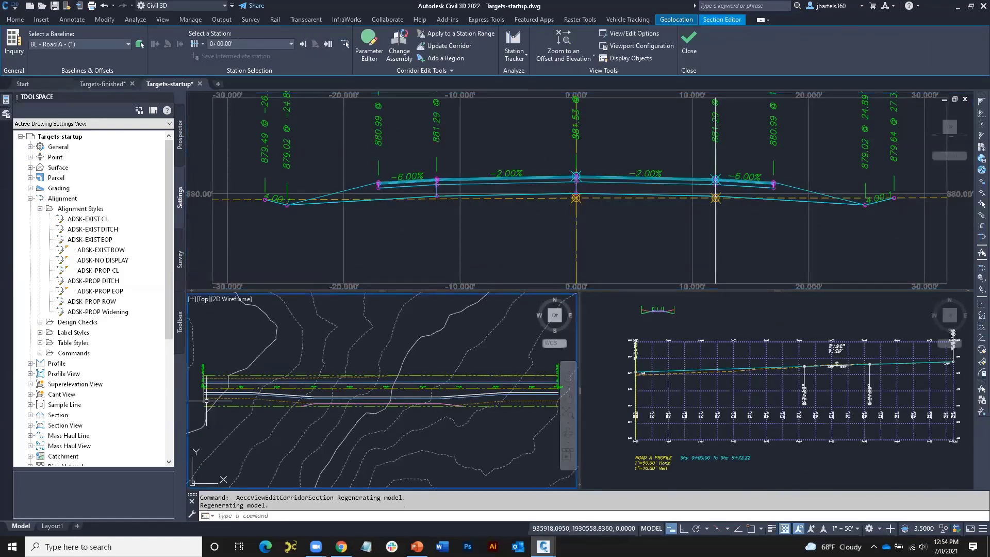
click(203, 387)
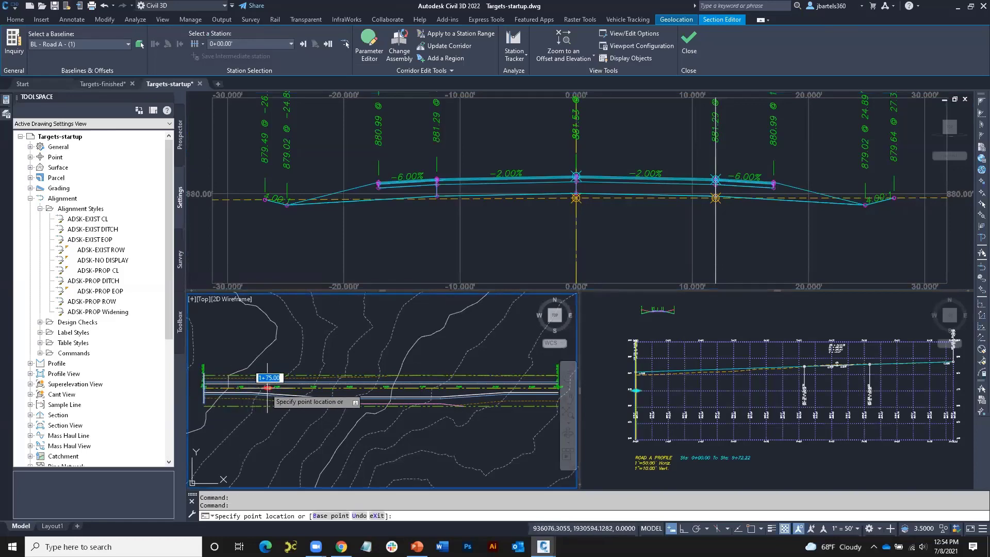
click(296, 388)
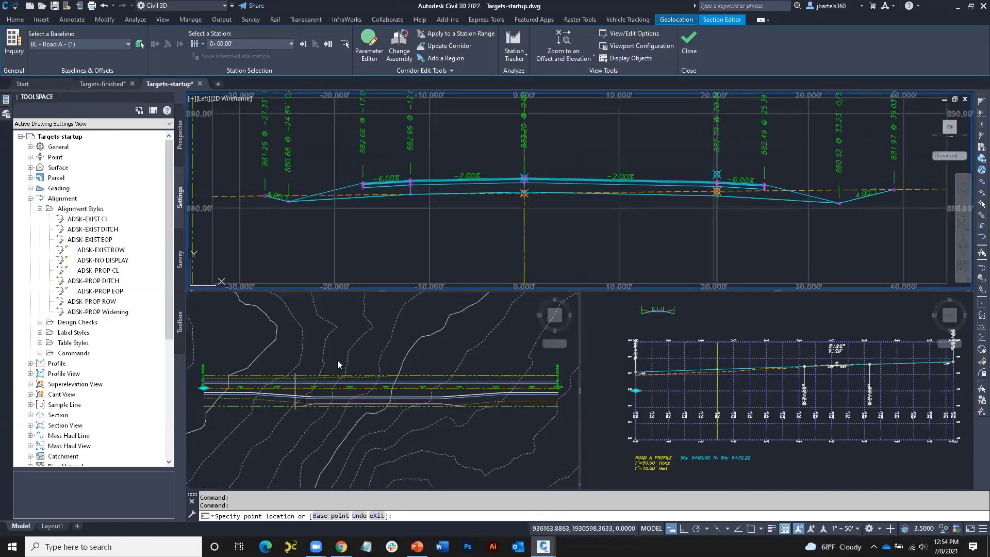
click(661, 215)
click(679, 230)
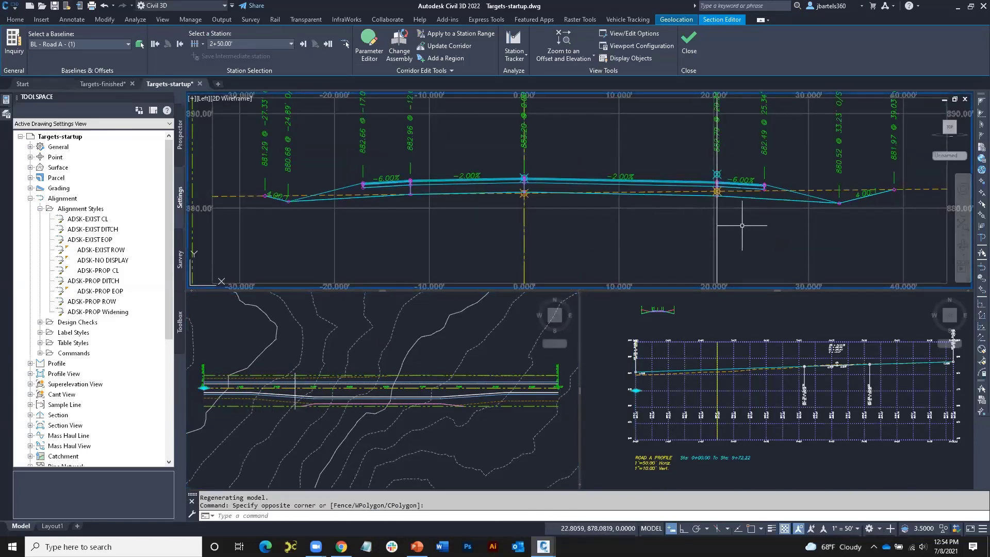
middle_drag(731, 233, 604, 270)
scroll(651, 259, up, 2)
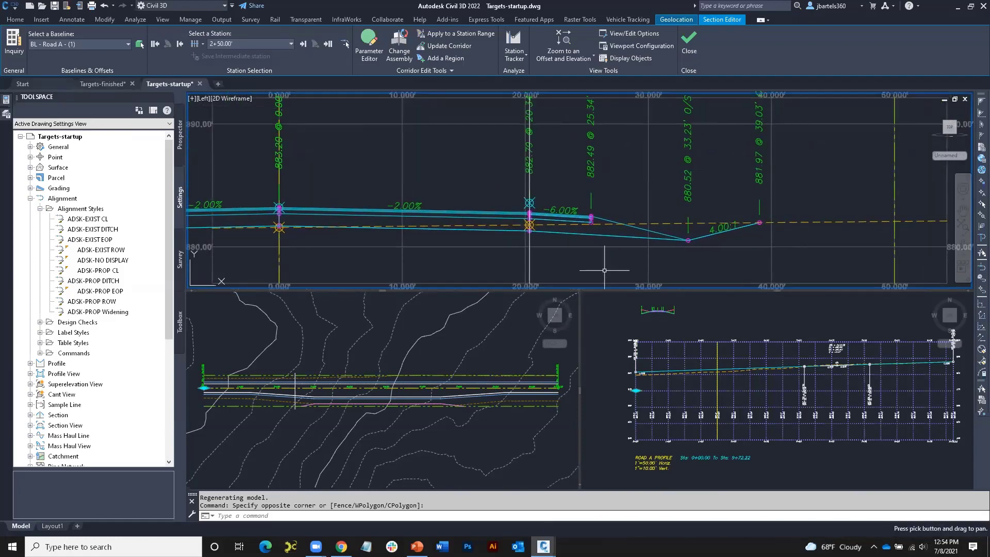
Zoom the section to an offset and elevation, and advance it station by station to 3+70.73 to examine the right daylight slope
click(566, 34)
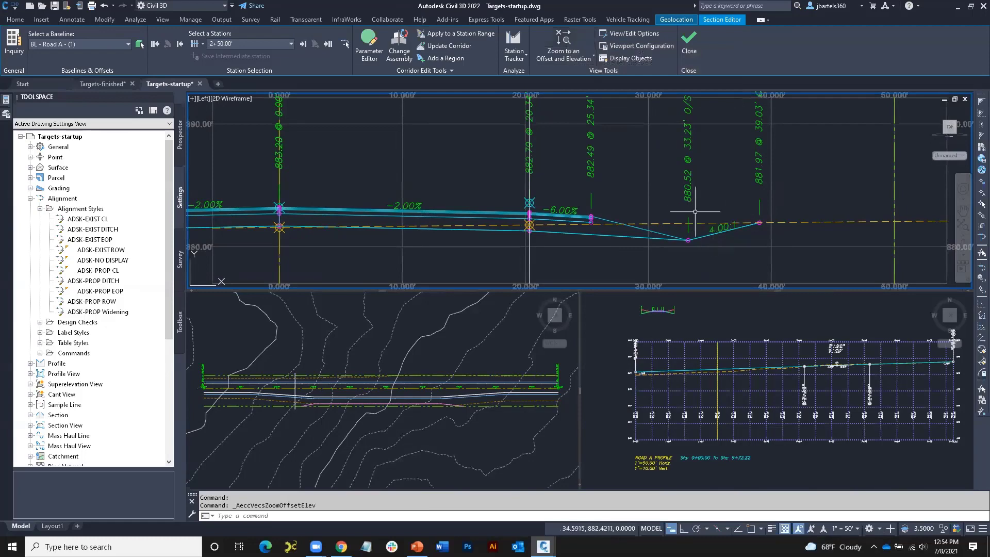
click(303, 45)
click(304, 45)
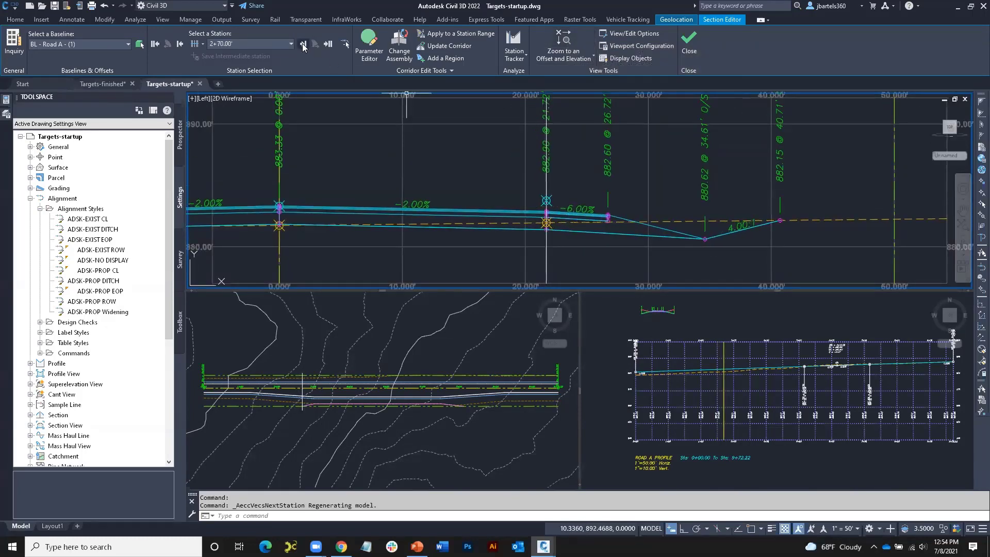
click(303, 45)
click(303, 44)
click(303, 45)
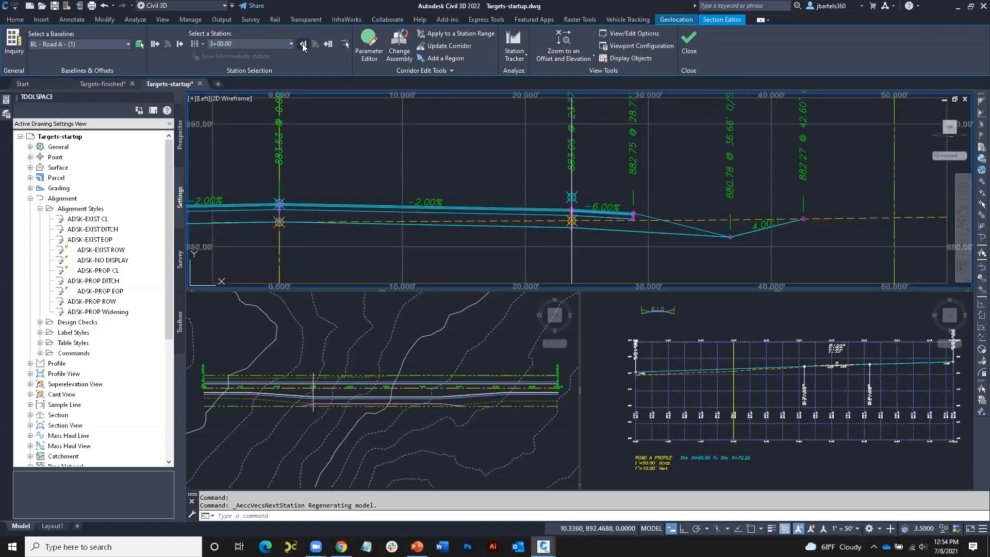
click(303, 45)
click(303, 44)
click(303, 44)
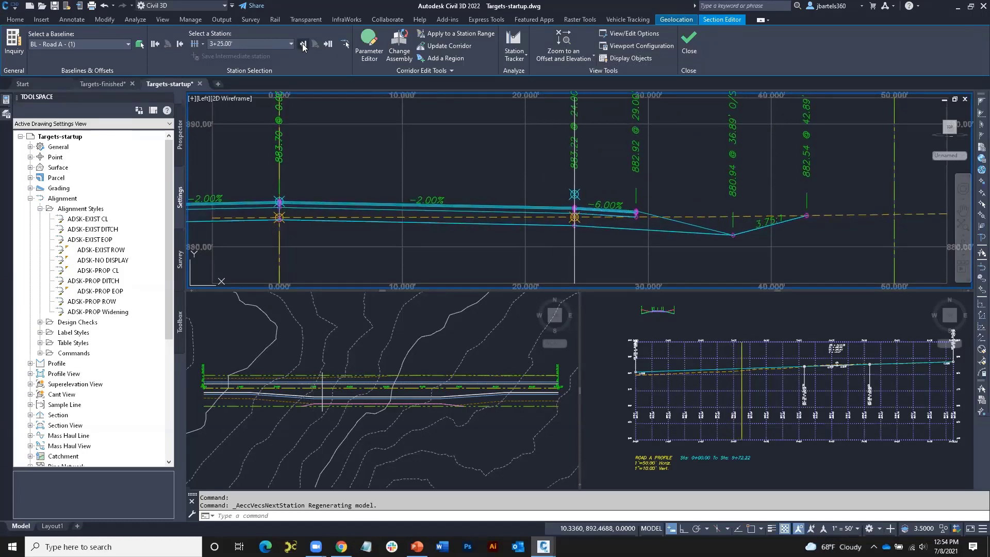
click(303, 45)
click(303, 45)
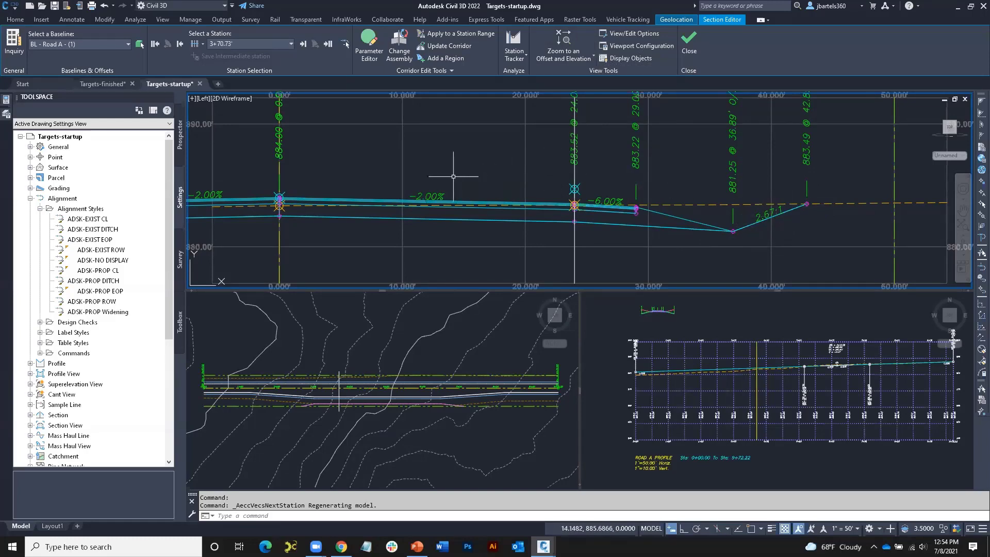
Select the target feature line in plan near station 3+00 and open its feature line style for editing
click(337, 351)
scroll(308, 406, up, 5)
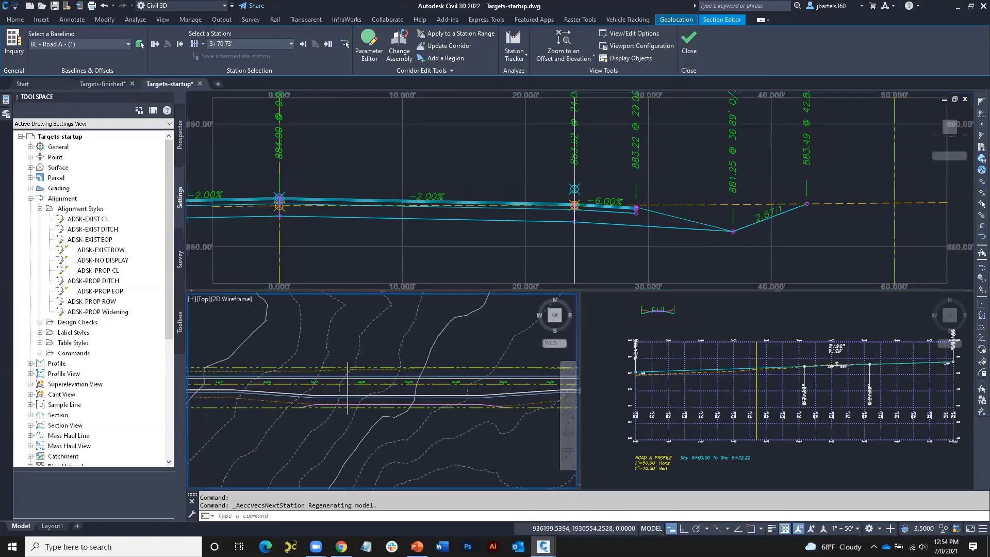
click(308, 407)
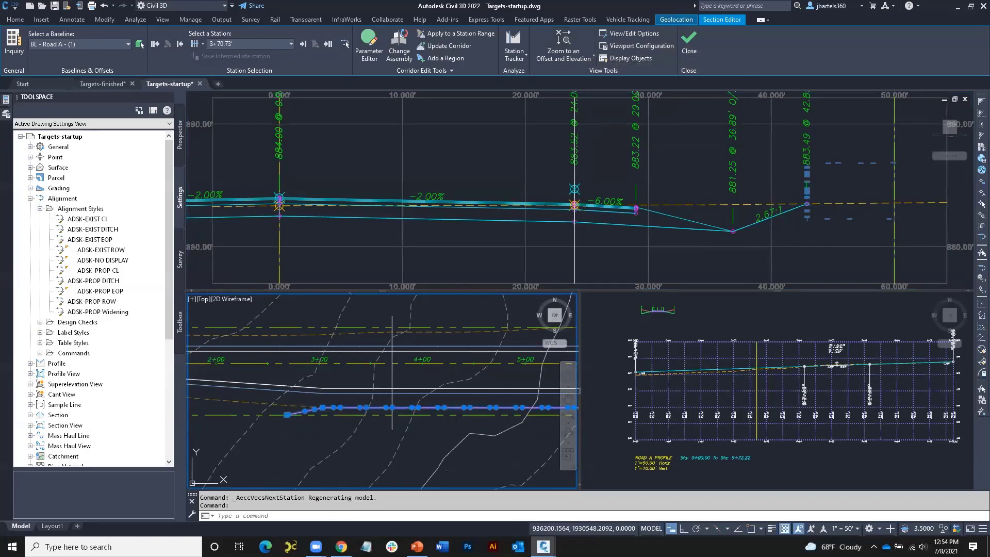
right_click(326, 315)
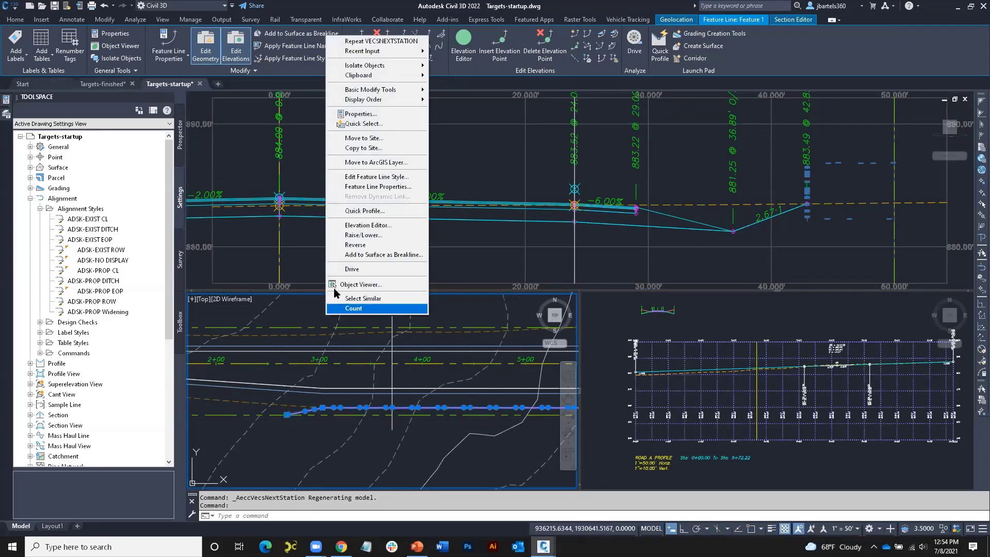
click(374, 178)
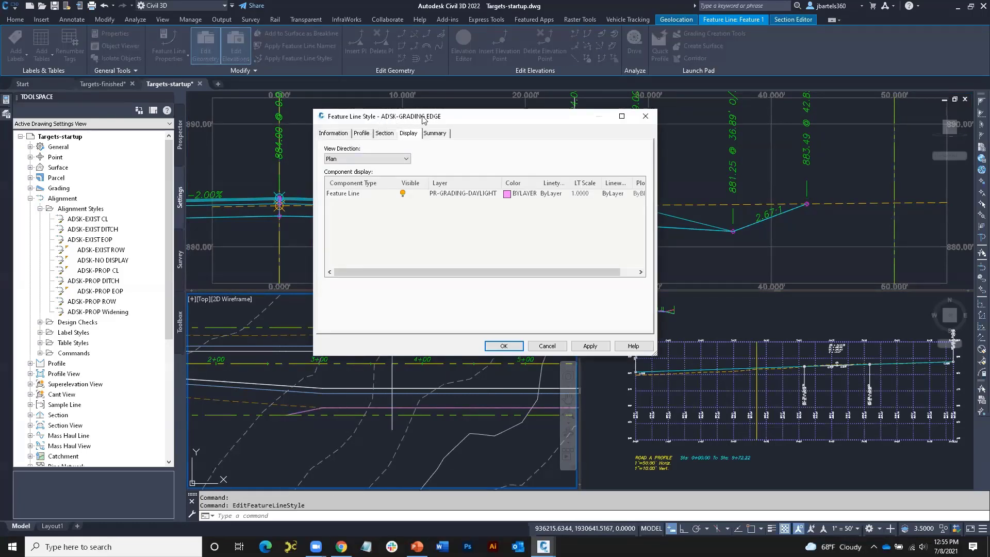
Turn on the Crossing Marker component for the Section view direction in the ADSK-GRADING EDGE feature line style
click(406, 159)
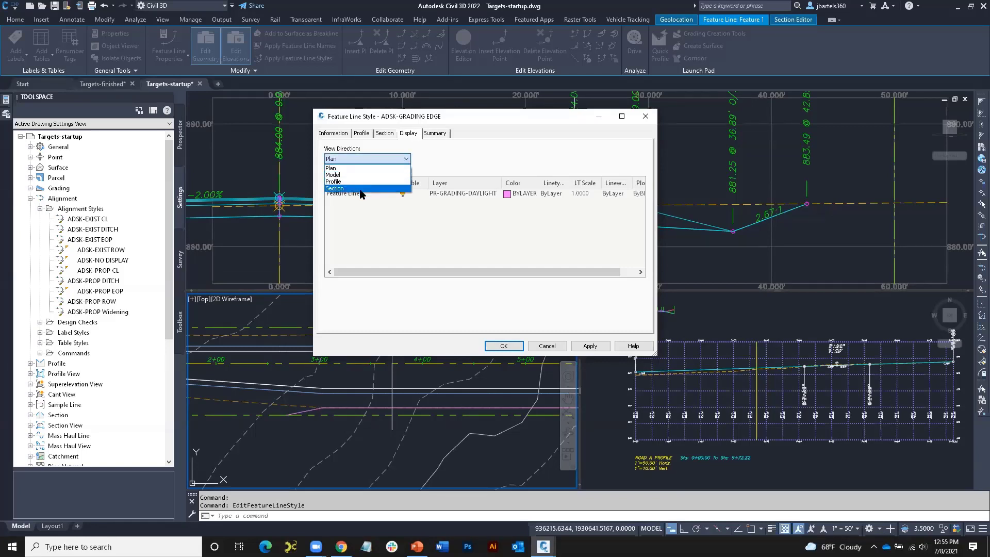
click(354, 167)
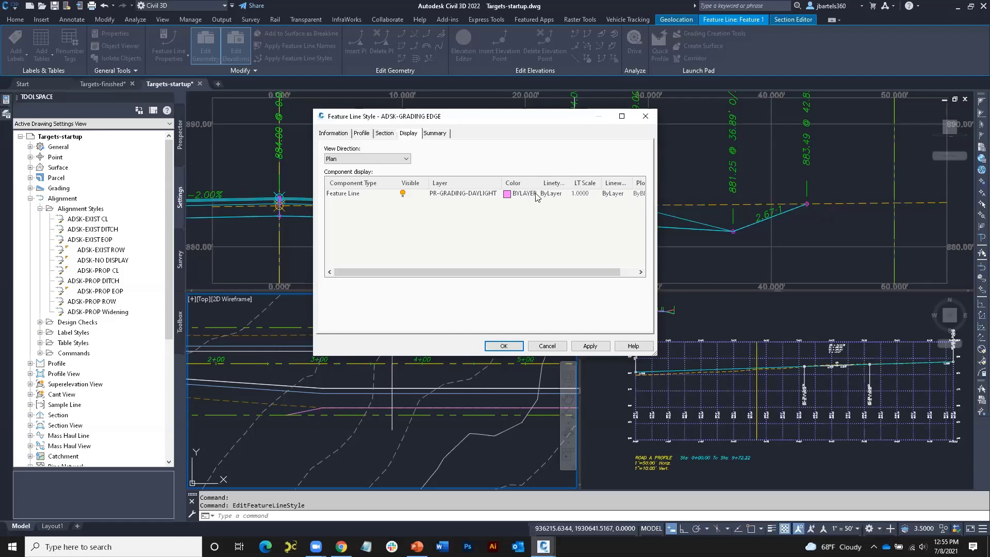
click(409, 162)
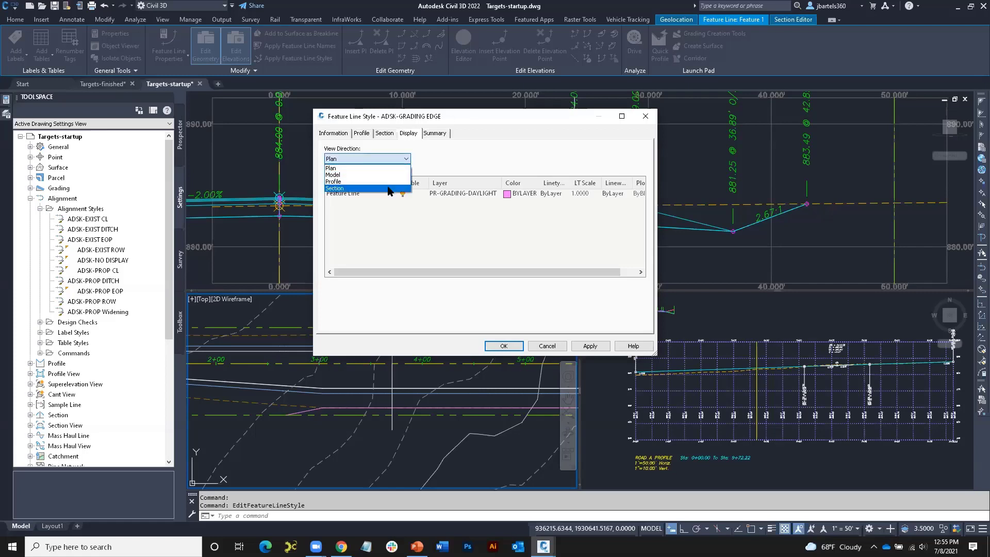
click(371, 186)
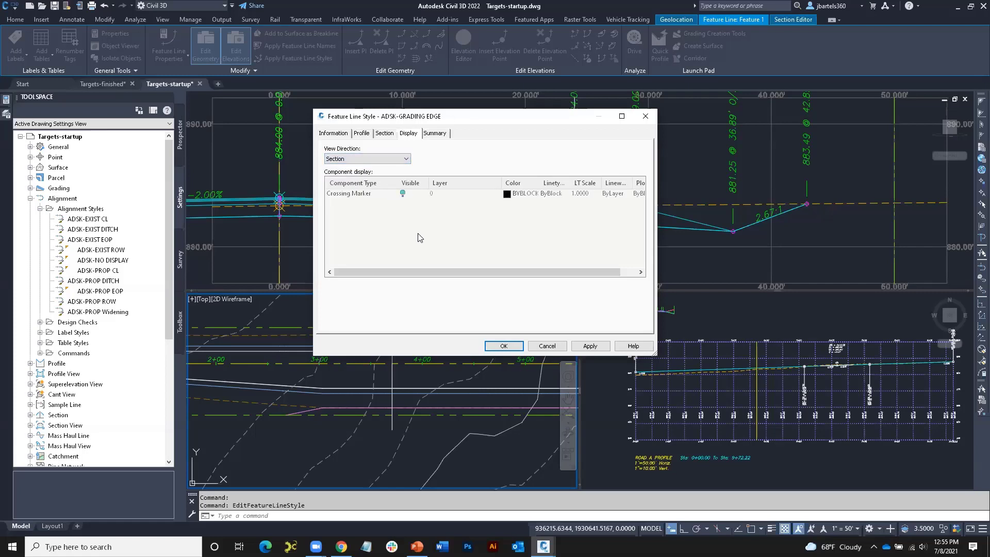
click(402, 193)
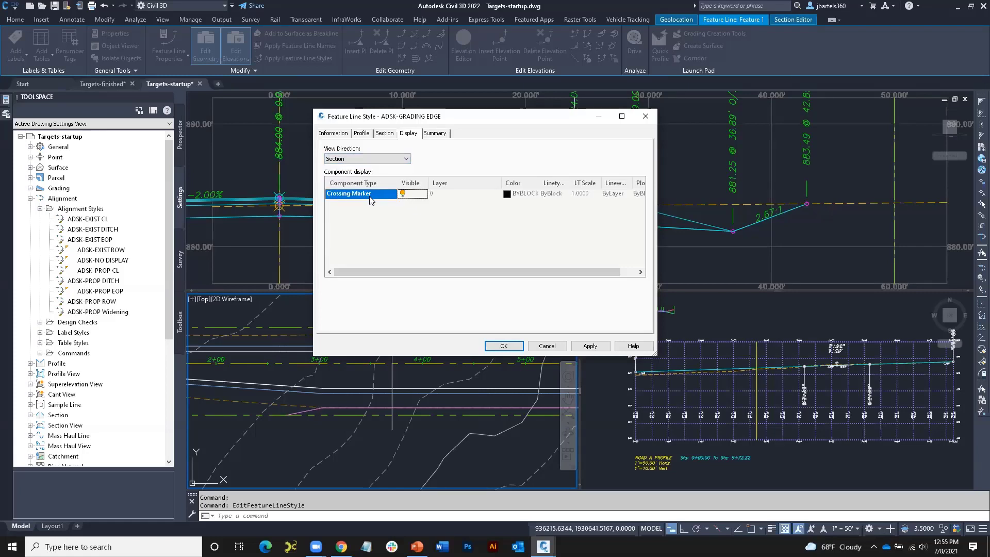
Examine the layer, color, linetype and linetype scale settings of the Crossing Marker in section display
click(444, 195)
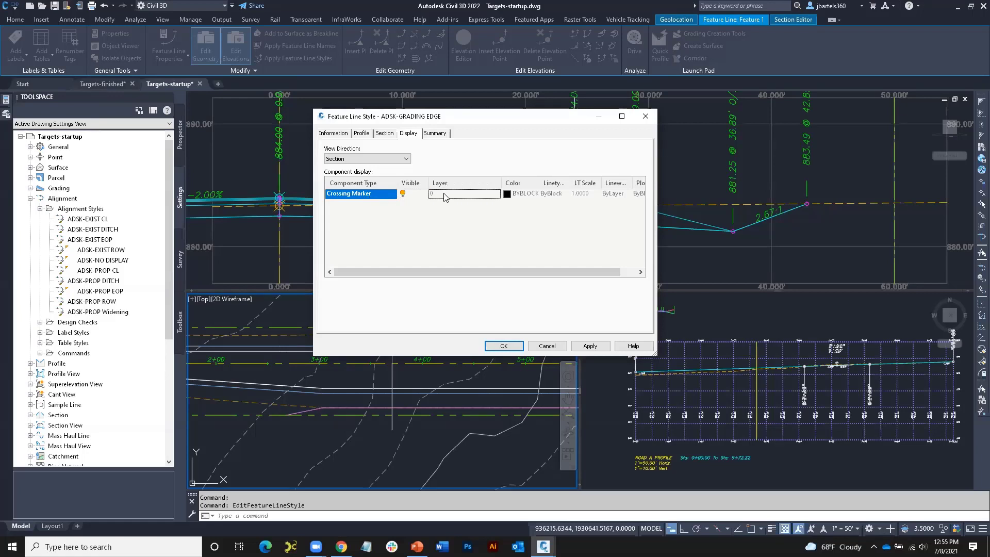
click(515, 194)
click(548, 195)
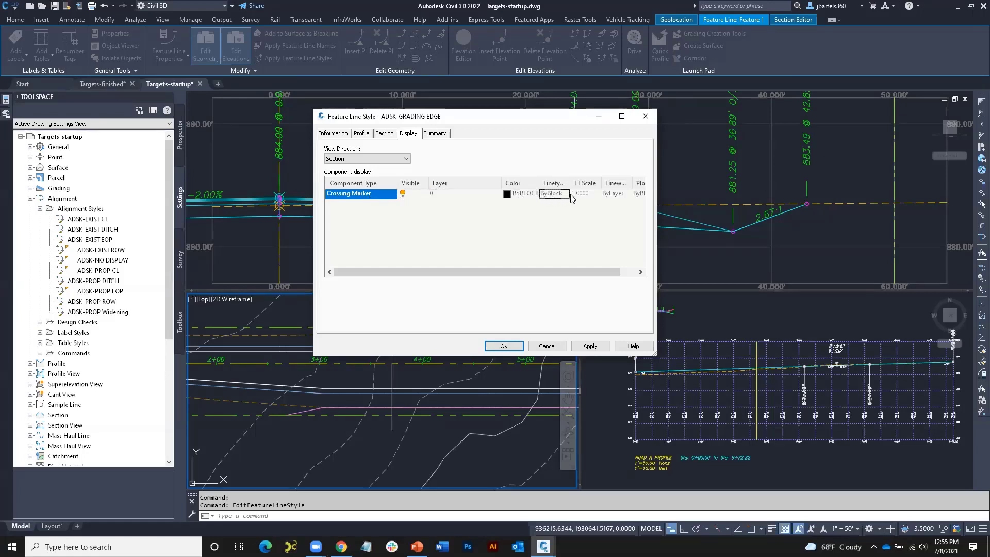
click(576, 194)
click(551, 195)
click(515, 195)
click(464, 196)
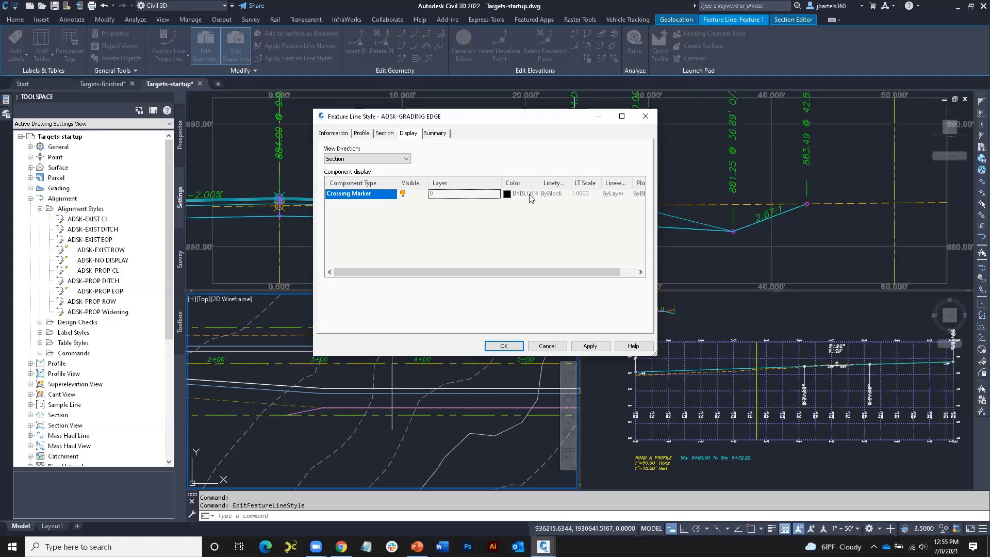
click(517, 210)
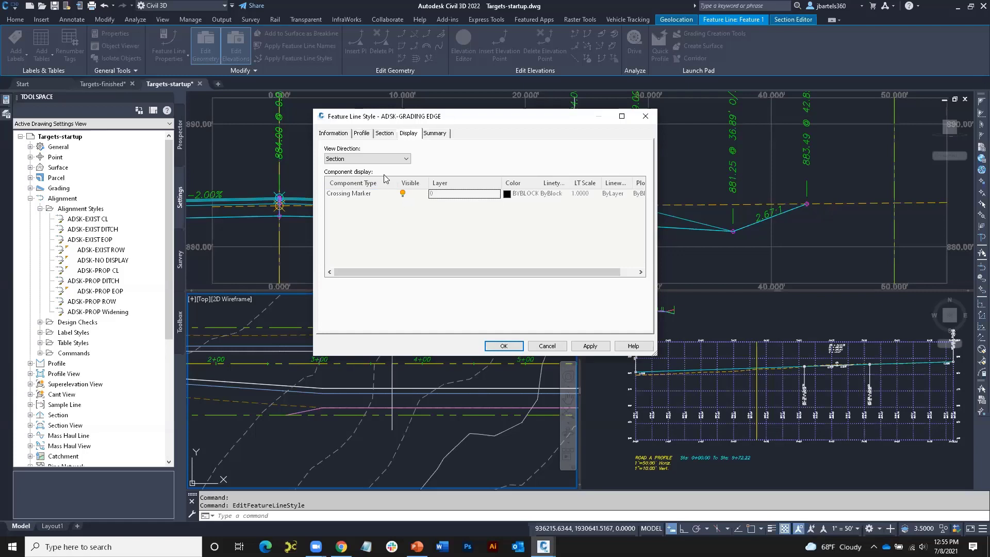
Set the feature line style's section crossing marker style to ADSK-Profile [section editor]
click(384, 135)
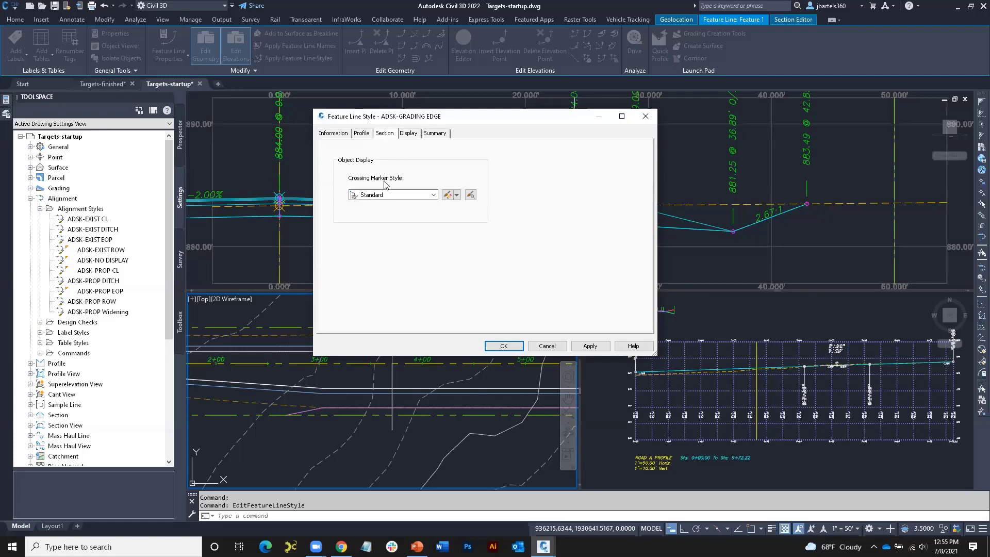
click(433, 194)
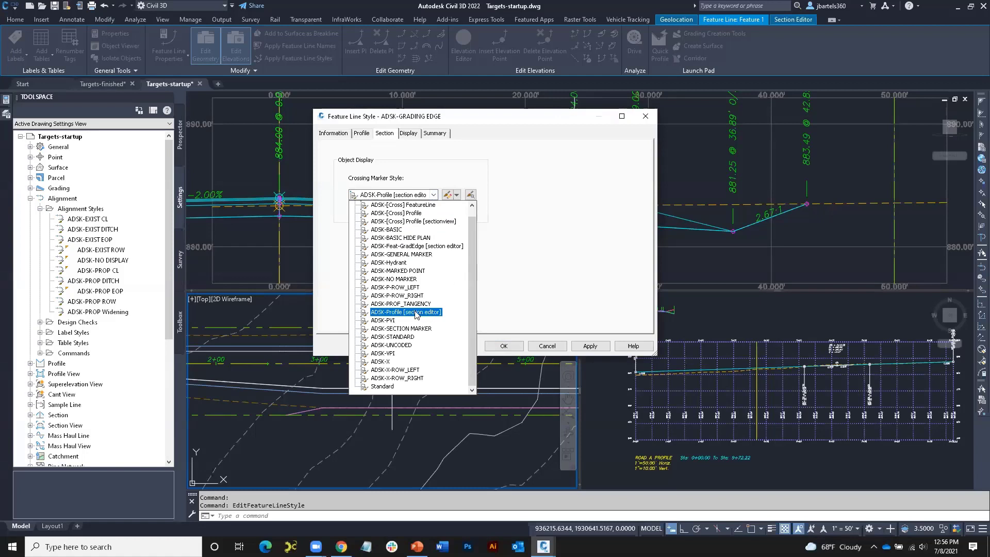
click(406, 312)
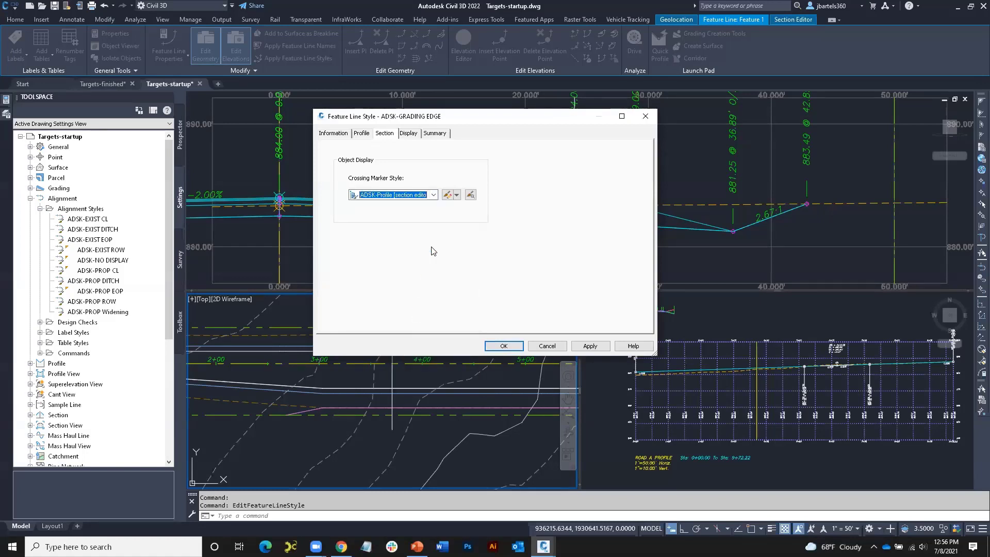
Open the ADSK-Profile [section editor] marker style, examine its Section view display settings and close it
click(447, 194)
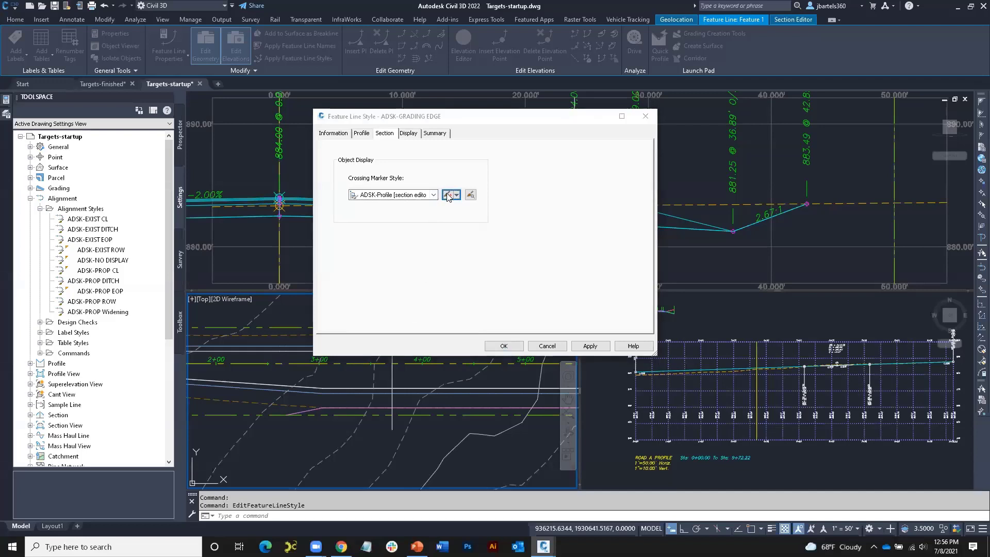
click(206, 184)
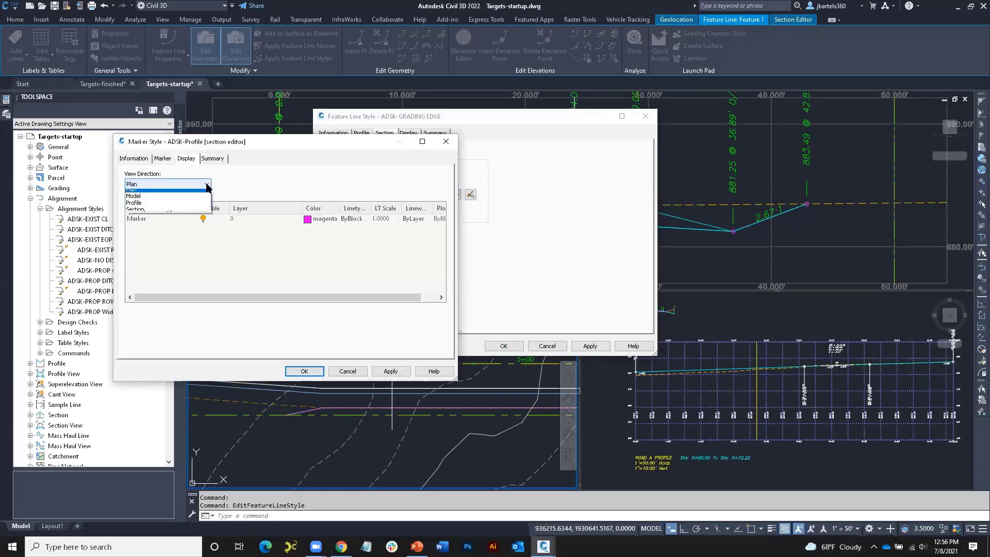
click(194, 213)
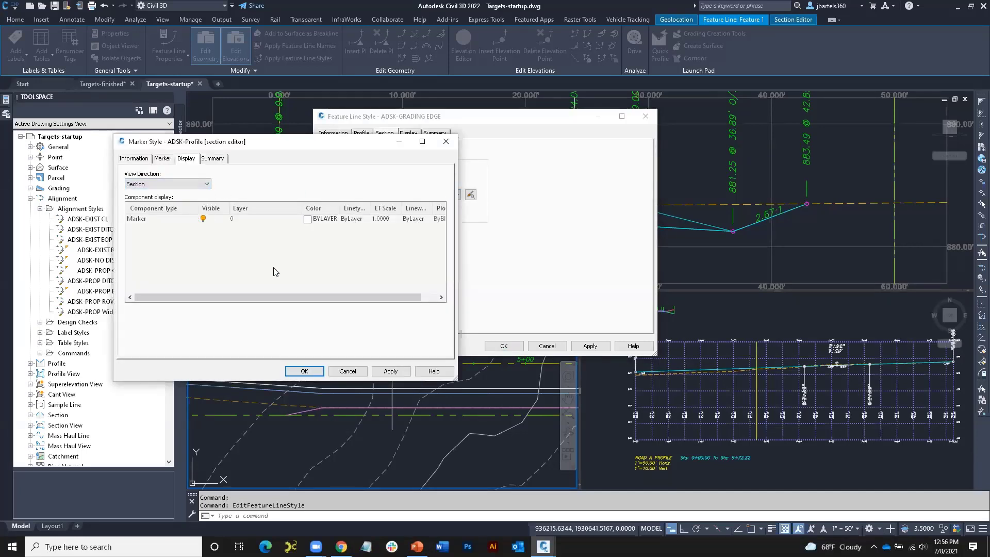
drag(339, 139, 287, 166)
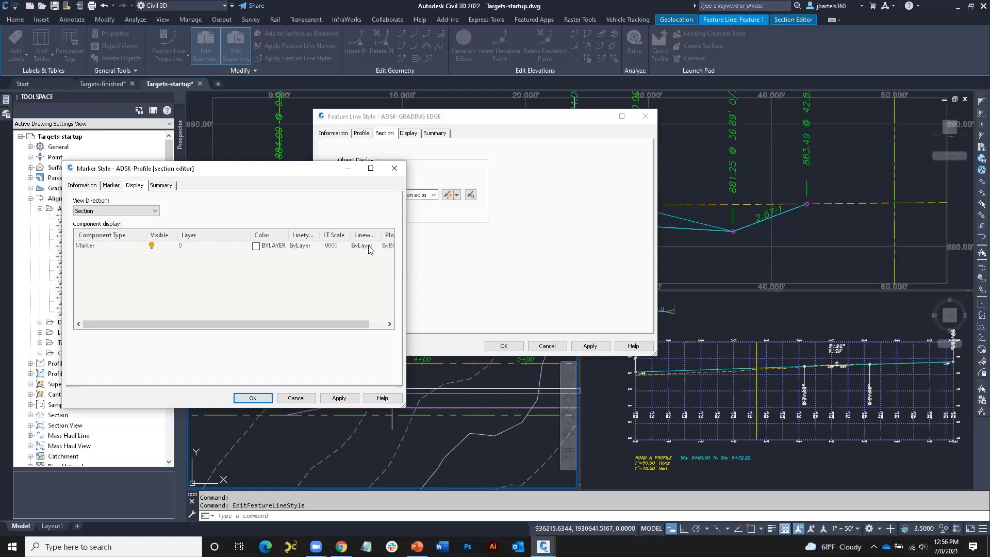
click(253, 398)
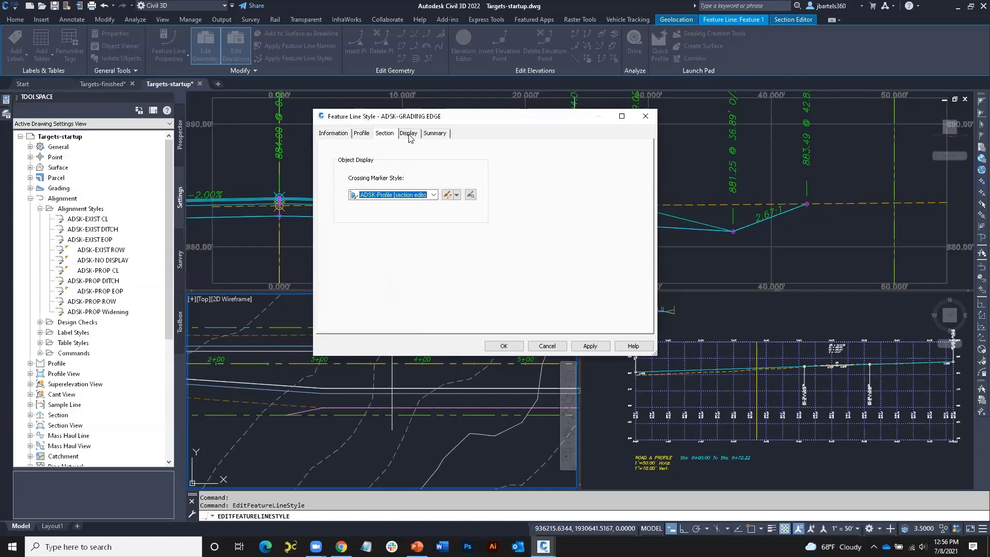
Recheck the section display settings, accept the feature line style and examine the target marker at the right daylight point in section
click(409, 135)
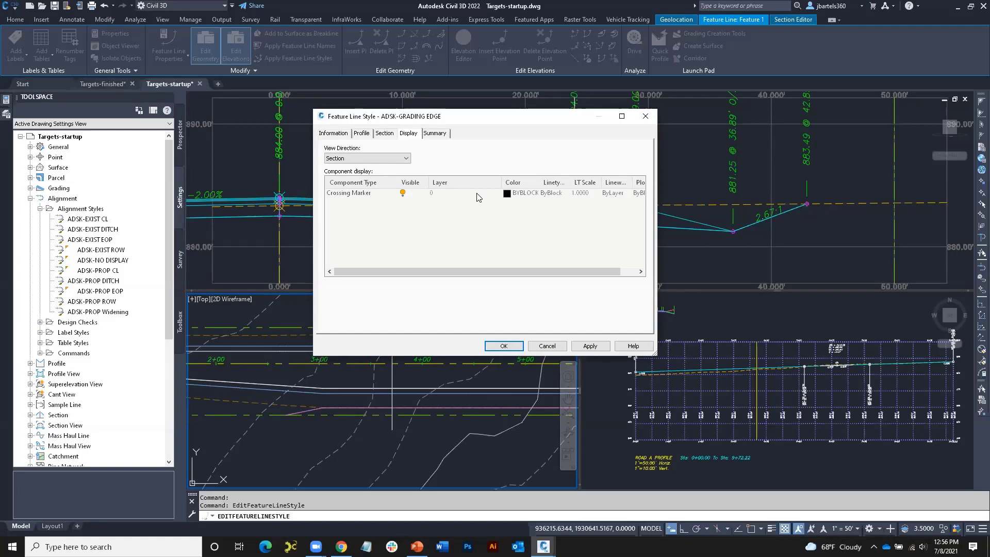
click(504, 345)
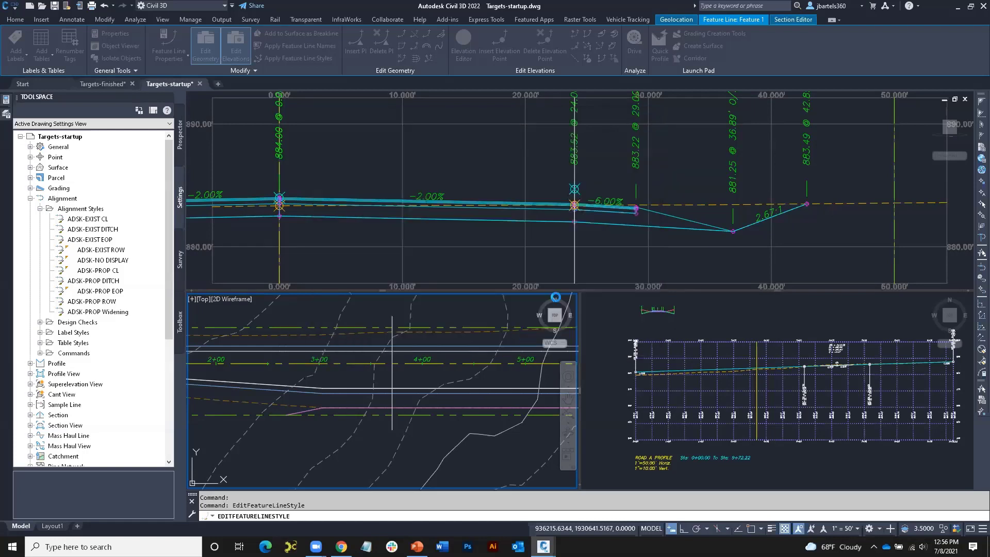
click(813, 228)
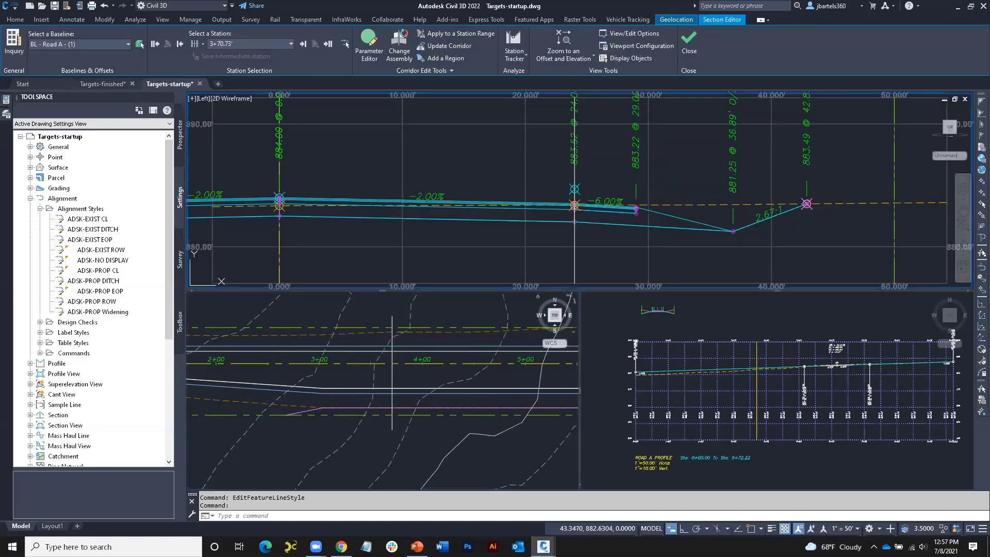
scroll(792, 210, up, 4)
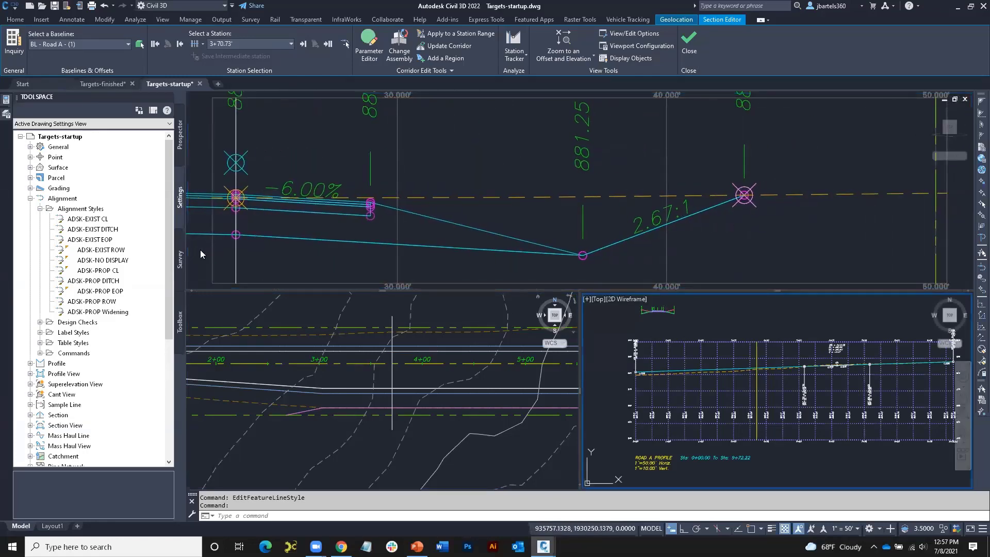
Check which layer the grading-edge feature line in the plan view is on
click(7, 114)
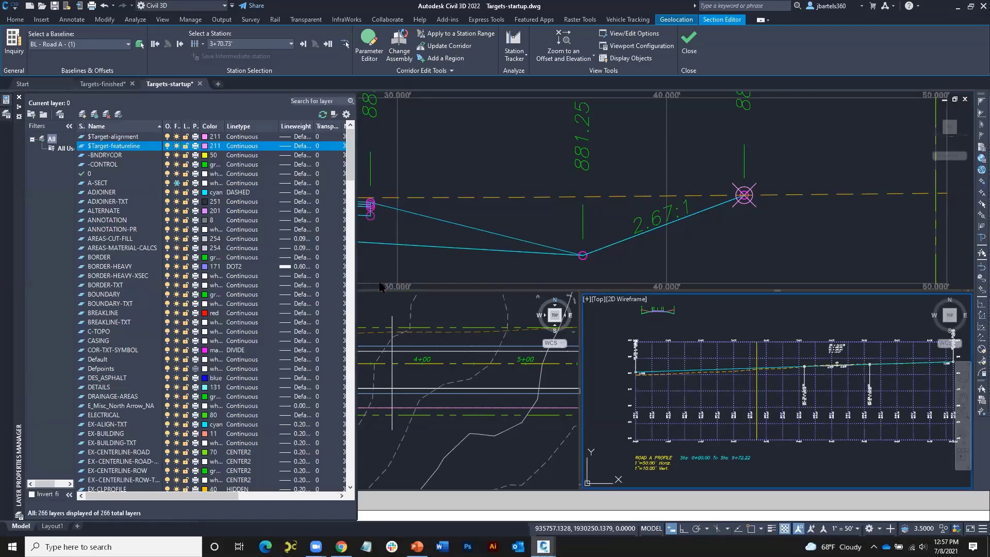
click(412, 297)
scroll(321, 419, up, 4)
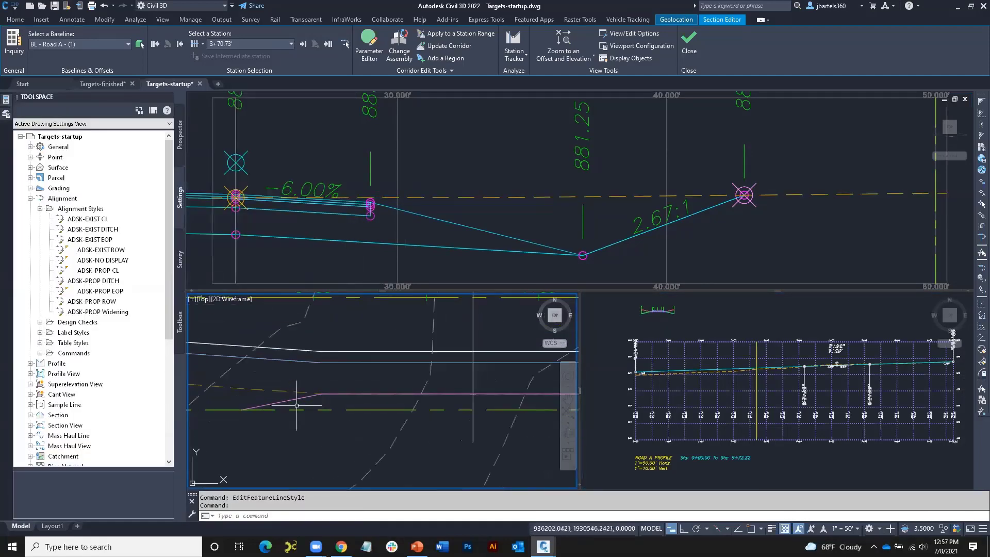
mouse_move(293, 400)
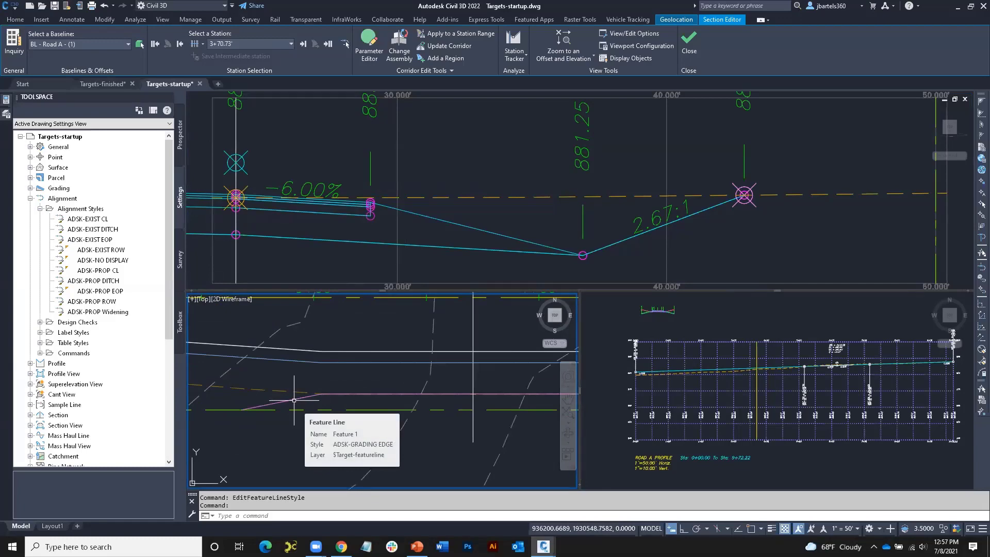
Set the color of the $Target-featureline layer to yellow
mouse_move(6, 116)
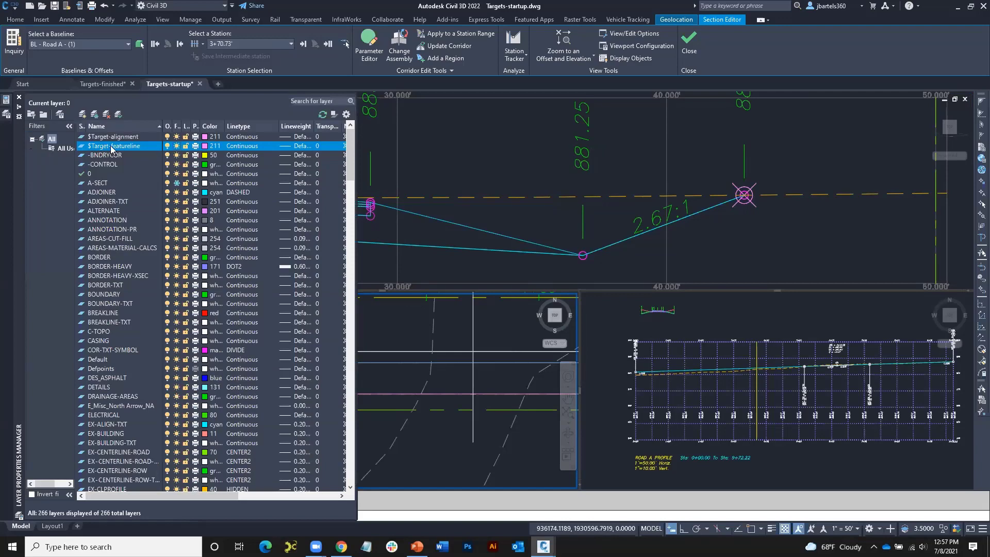
click(205, 145)
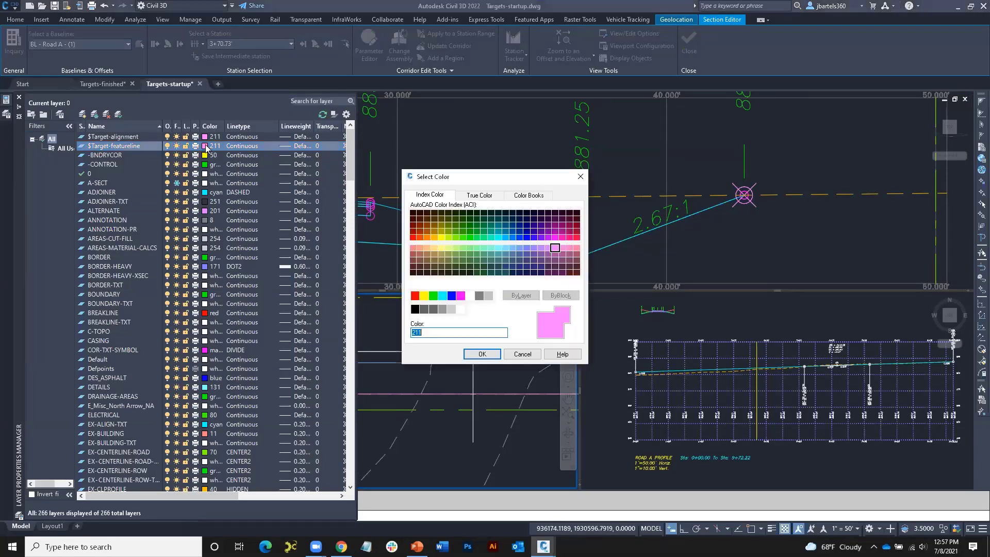
click(424, 294)
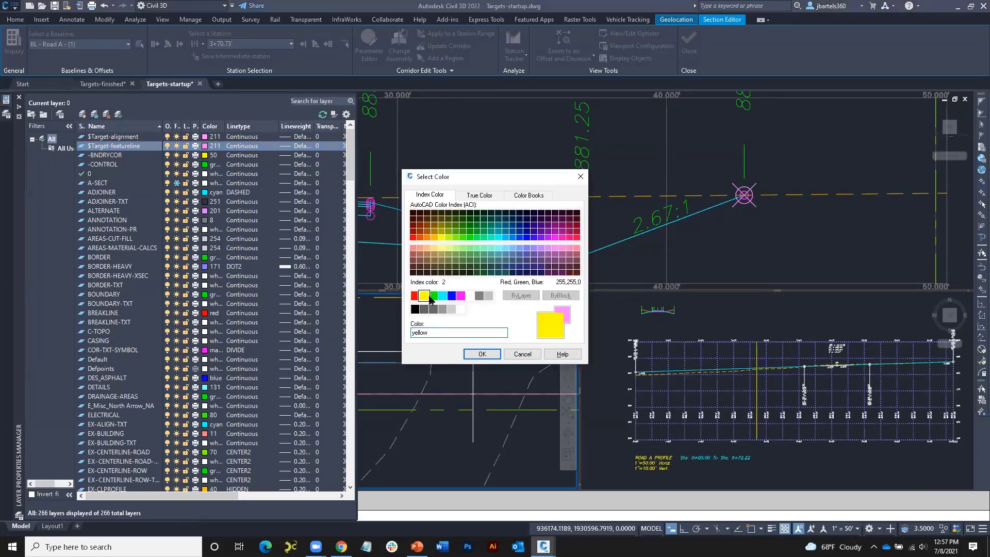
click(481, 353)
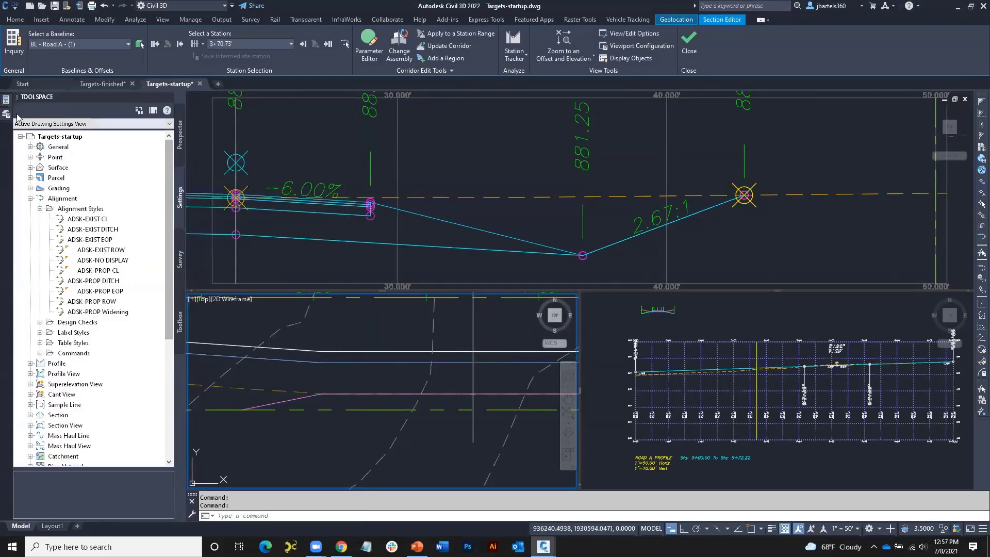
Set the color of the $Target-featureline layer to green and examine the right daylight target marker in section
mouse_move(7, 114)
click(206, 147)
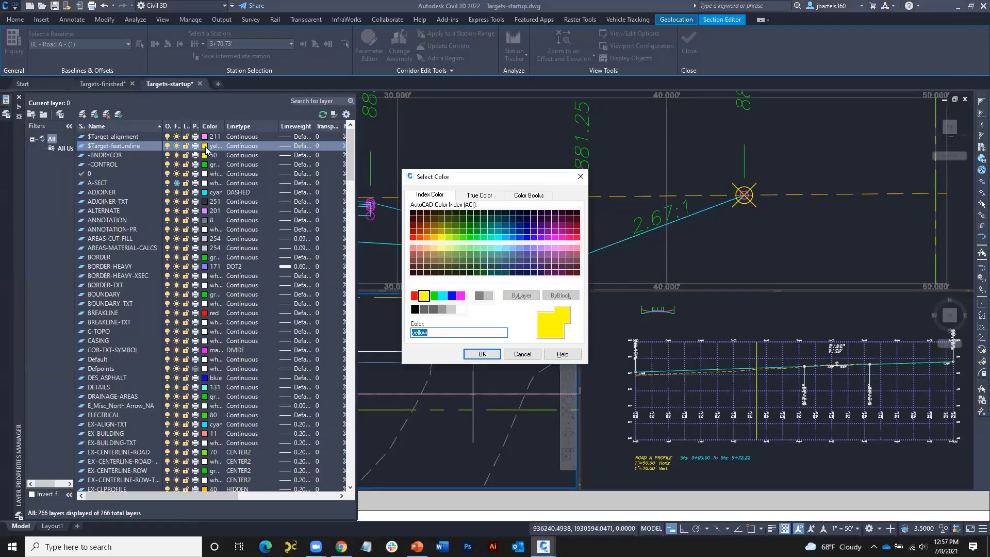
click(433, 295)
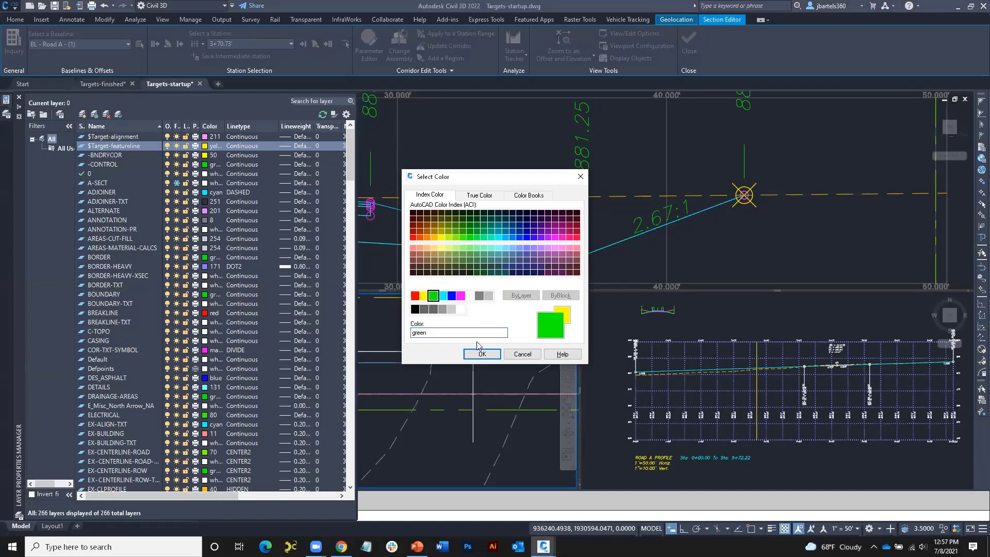
click(482, 354)
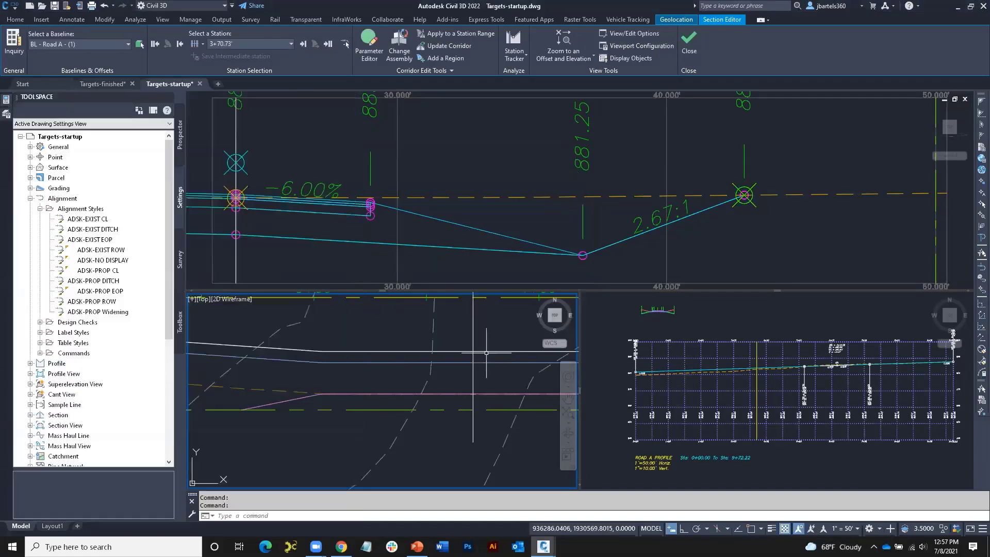
click(750, 255)
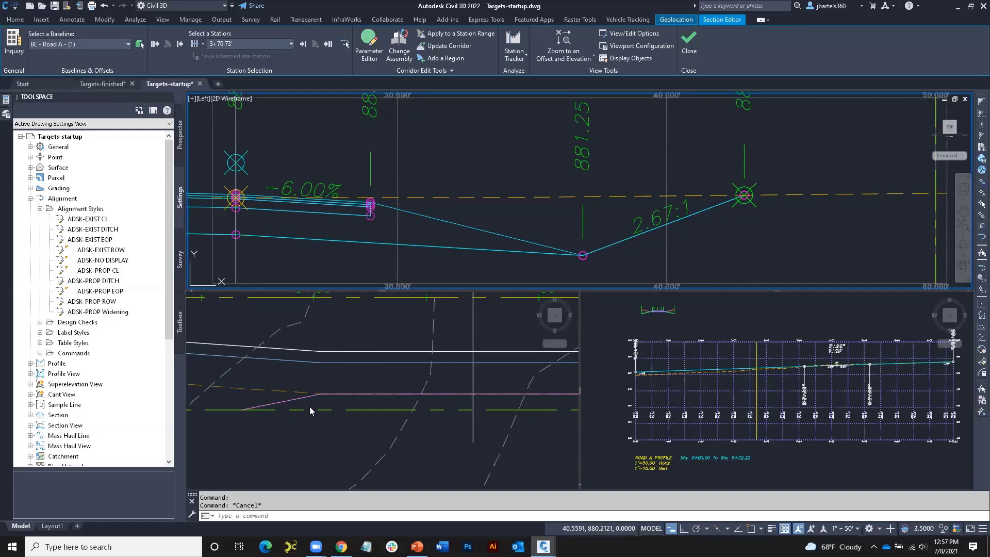
scroll(714, 253, down, 3)
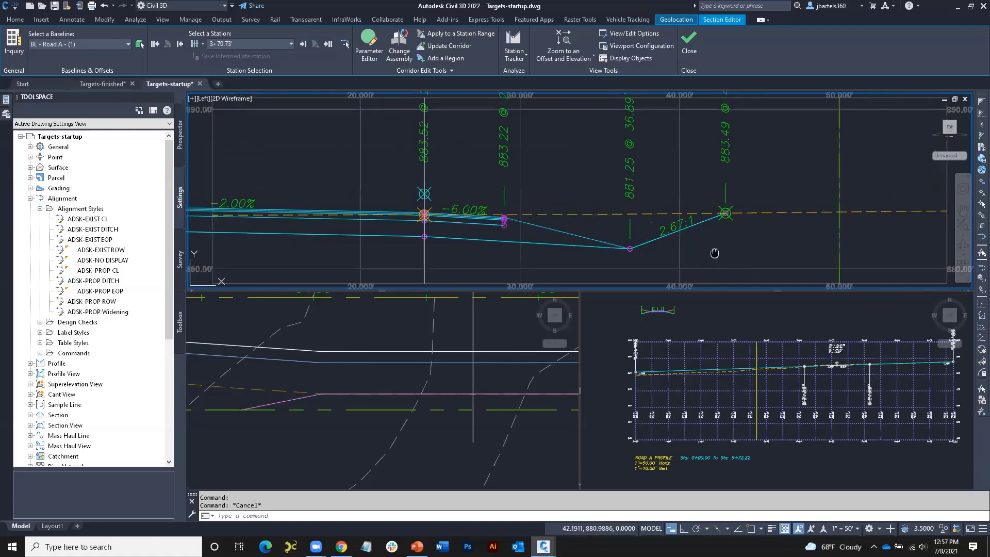
middle_drag(714, 253, 714, 233)
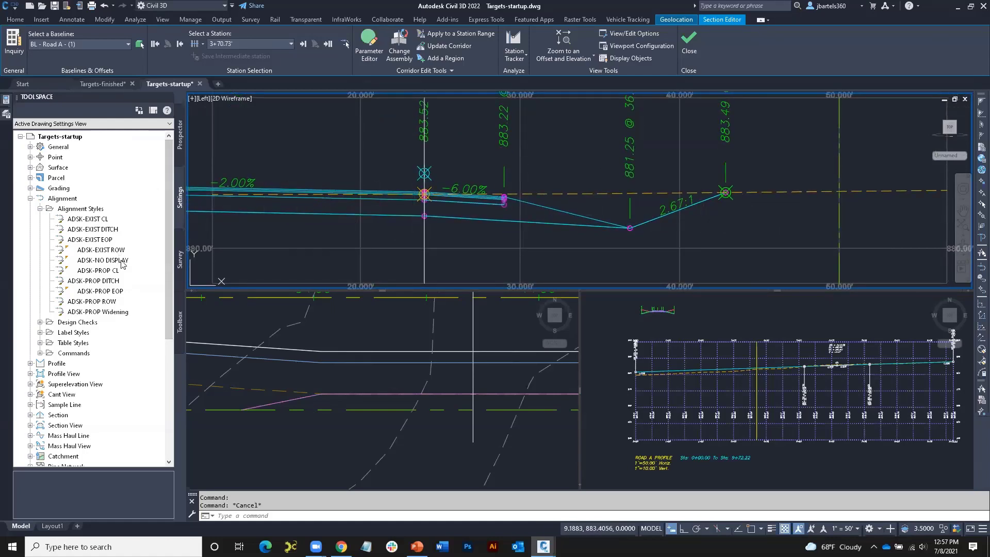
Open the ADSK-FIGURE survey figure style and examine its Crossing Marker settings for the Section view direction
drag(170, 204, 173, 318)
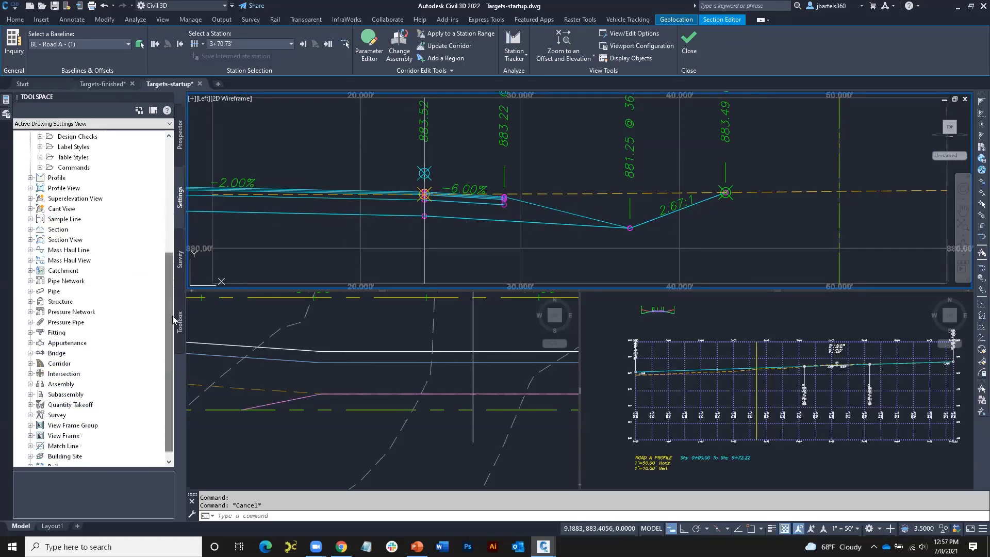
click(30, 415)
click(40, 436)
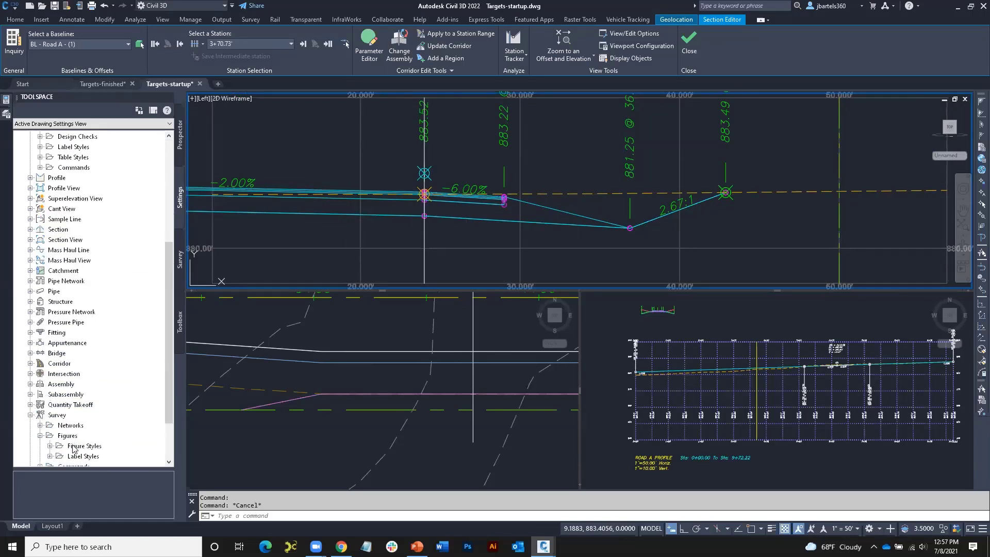
click(50, 446)
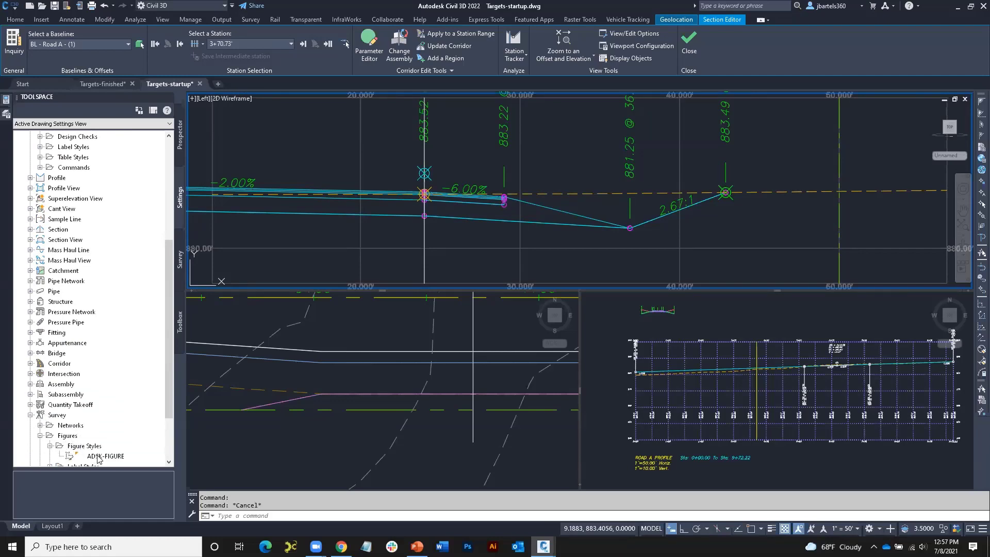
double_click(98, 456)
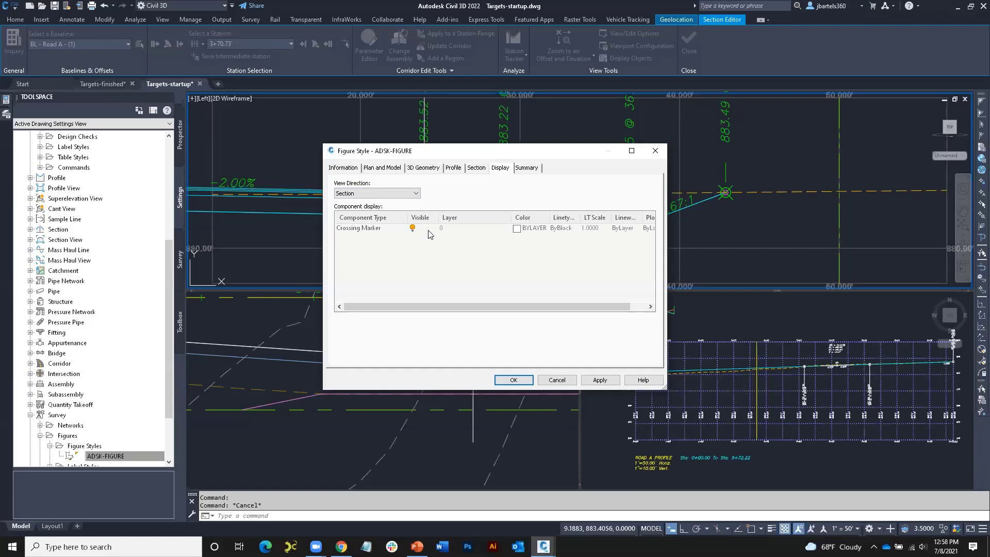
click(453, 231)
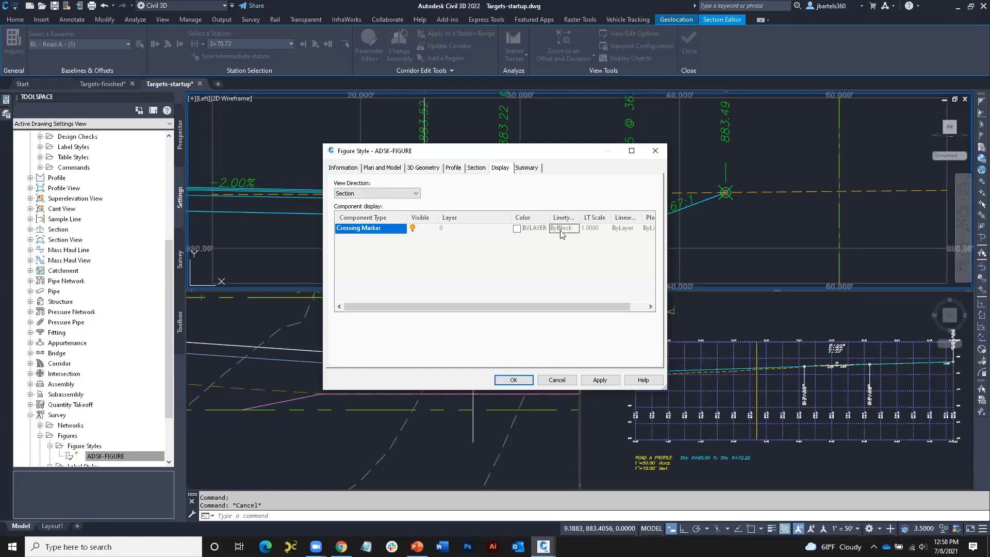
Browse the marker styles available for the figure style's section crossing marker, including ADSK-Profile [section editor], without changing the selection
click(476, 169)
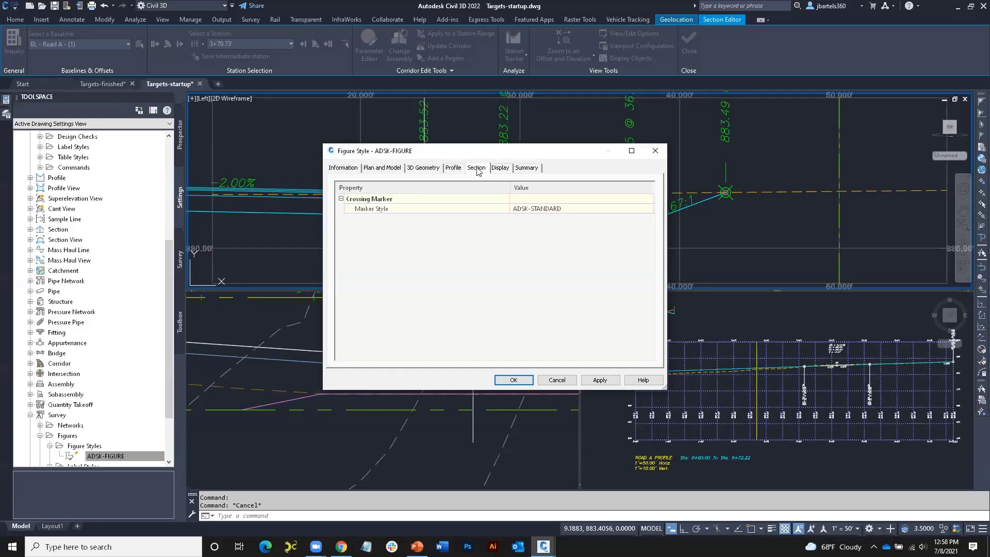
click(567, 211)
click(649, 208)
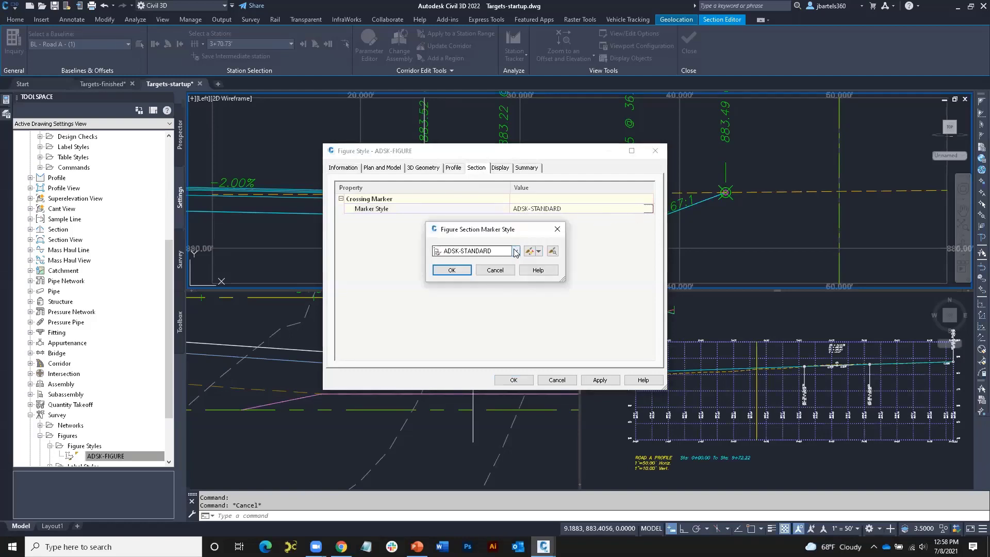
click(514, 251)
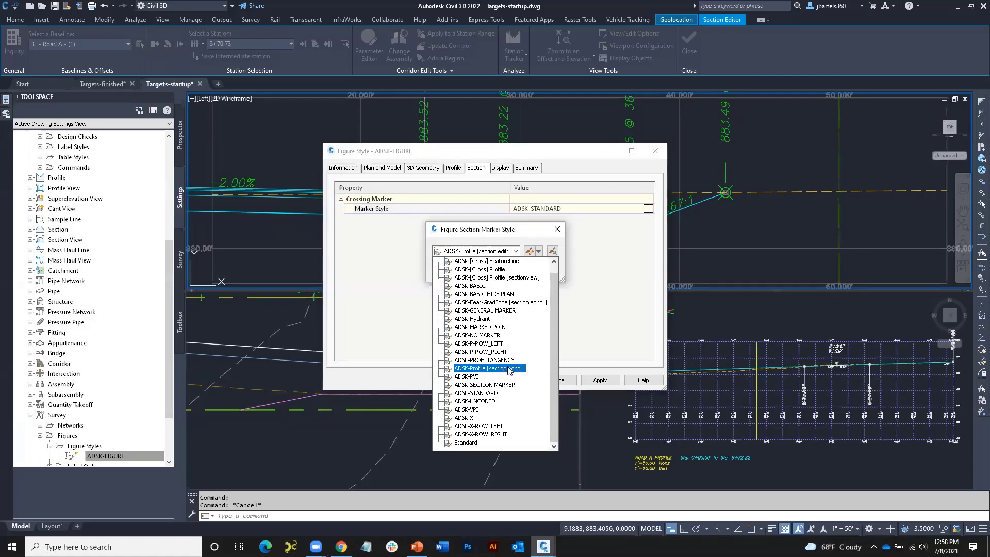
click(602, 240)
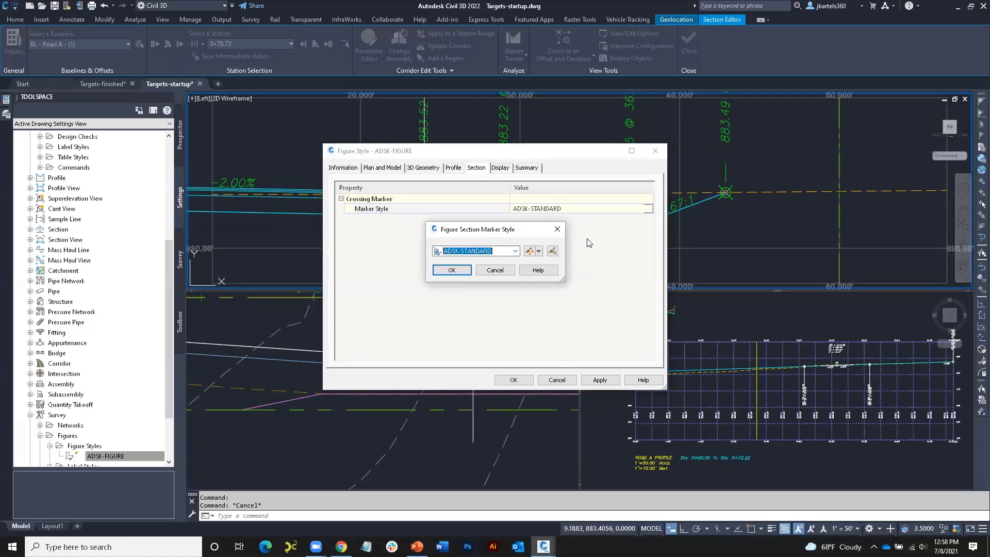
click(495, 270)
Recheck the figure style's section display settings, close it without saving and examine the full road section from left to right daylight
click(500, 168)
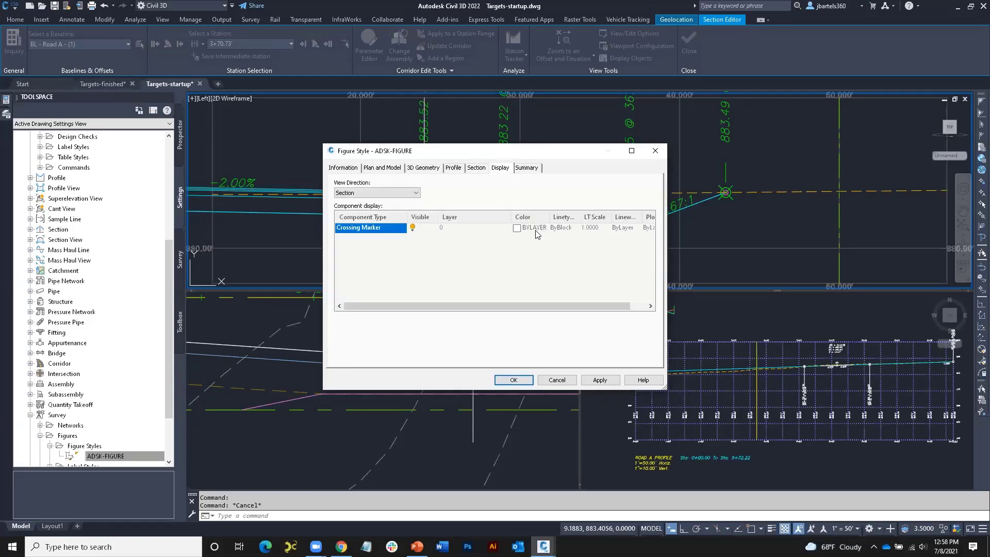
click(554, 383)
scroll(493, 242, down, 2)
middle_drag(503, 244, 661, 237)
scroll(638, 238, down, 1)
middle_drag(566, 237, 611, 227)
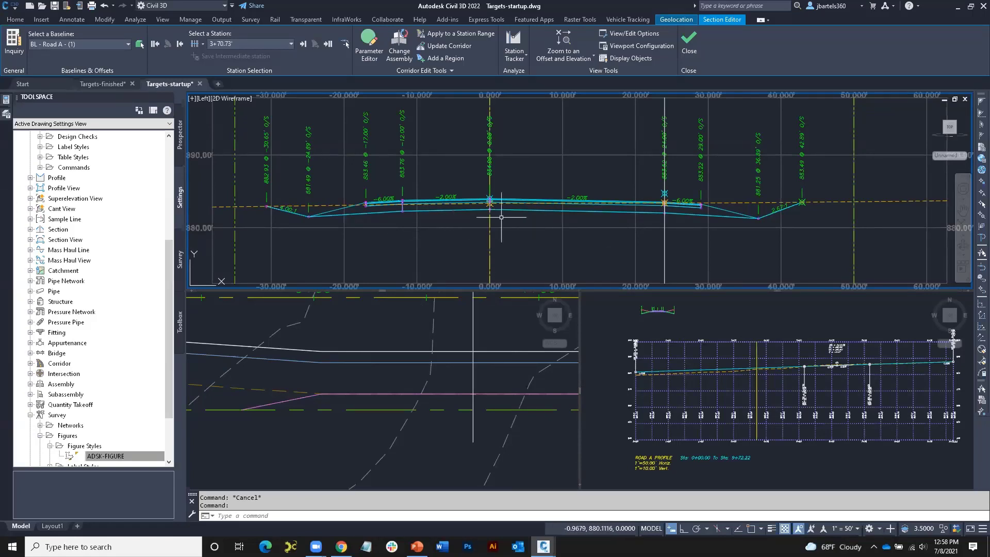
Turn off the display of all Alignments in the Section Editor
click(618, 58)
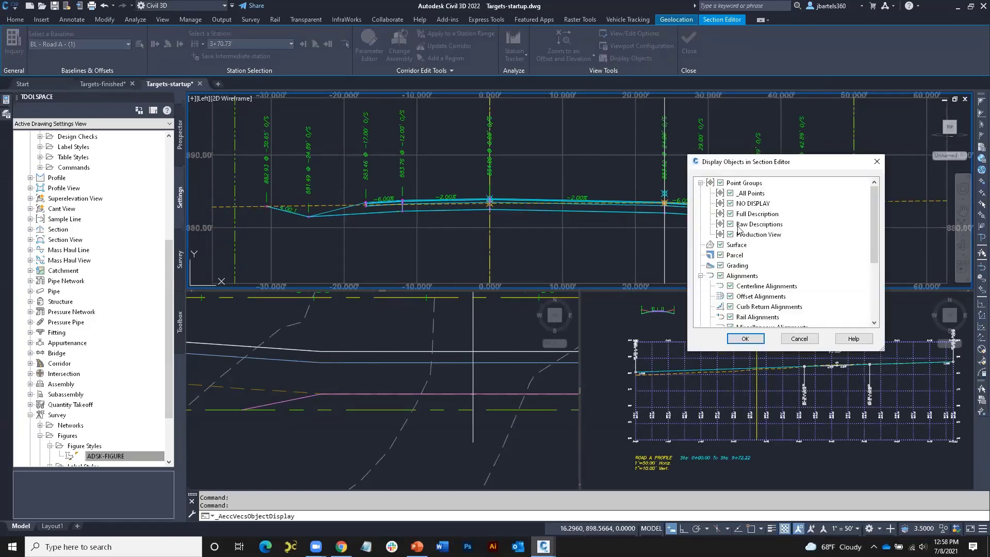
drag(873, 217, 876, 236)
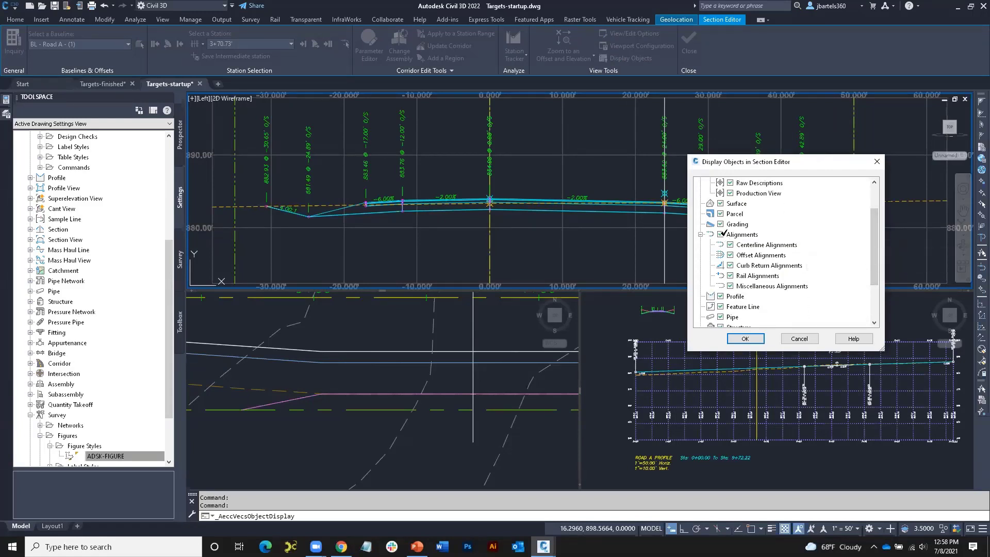
click(720, 234)
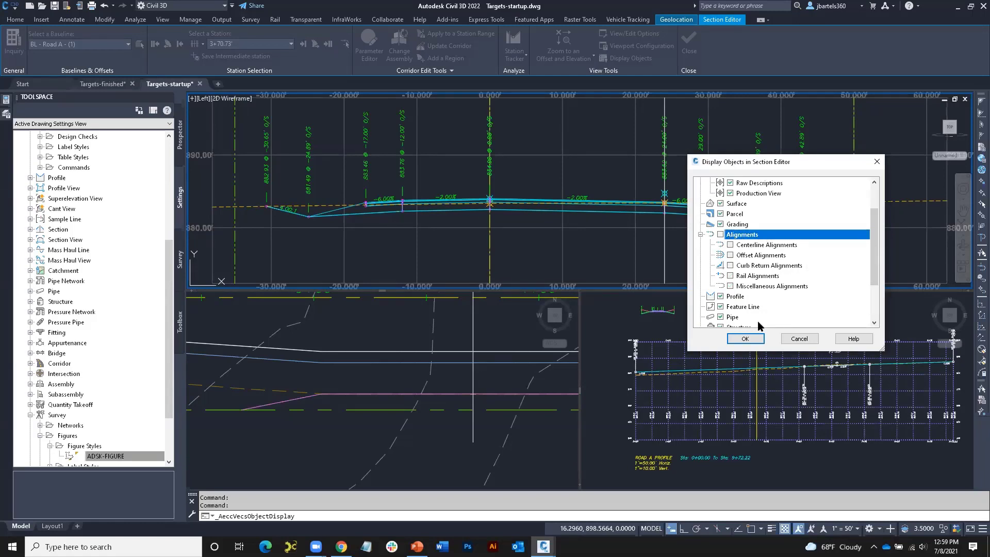
click(745, 338)
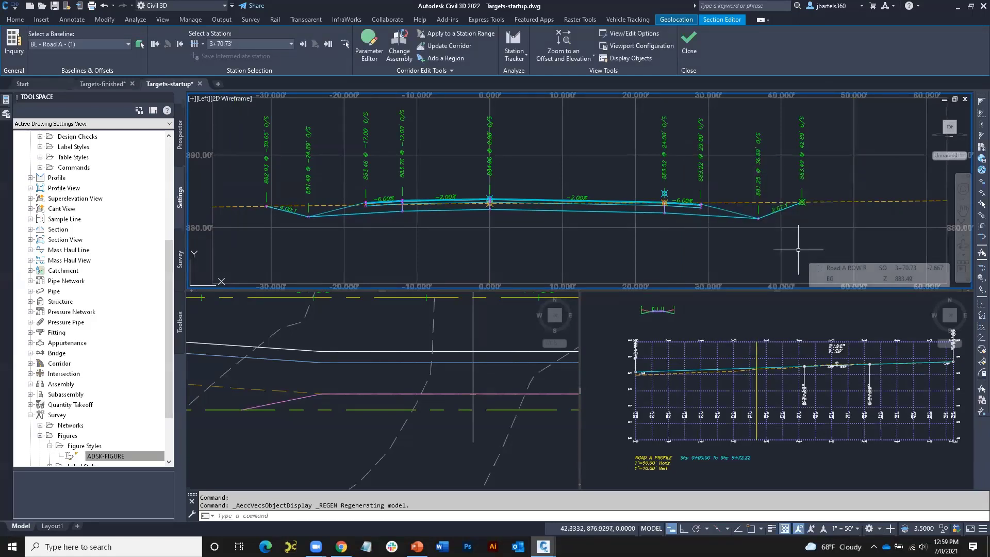
Turn off Profile and Feature Line display in the Section Editor and enable only Offset Alignments among the alignment types
click(637, 59)
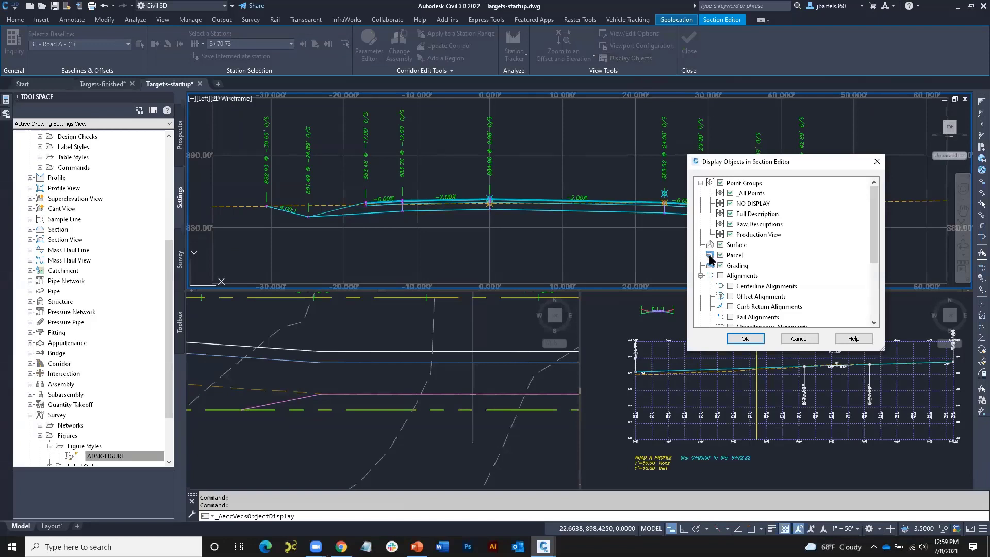
scroll(727, 289, down, 2)
click(720, 276)
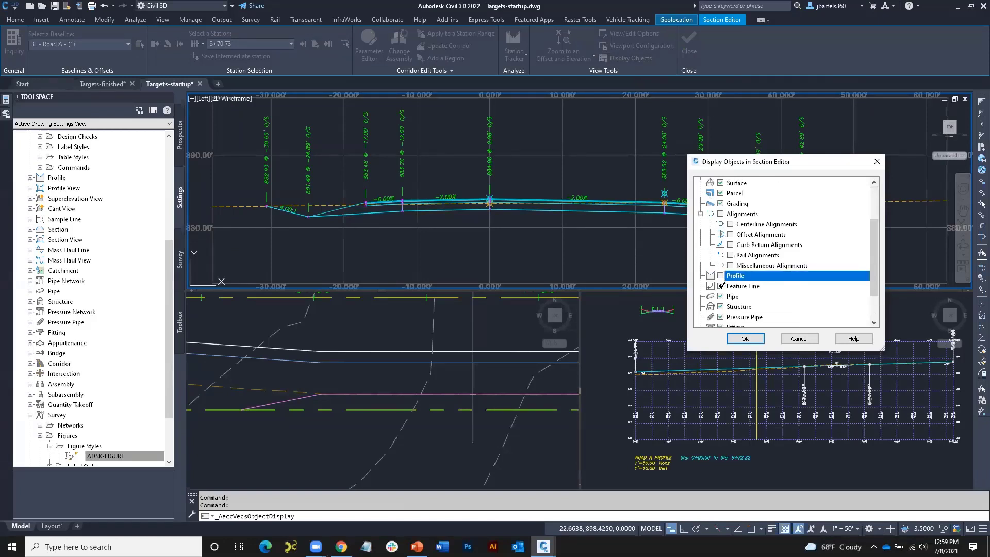
click(720, 286)
click(721, 286)
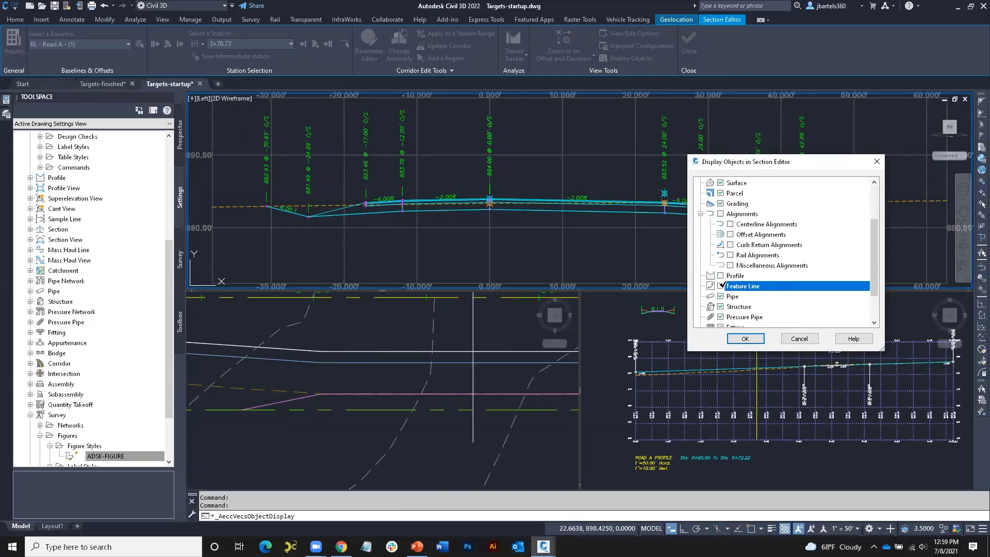
click(729, 234)
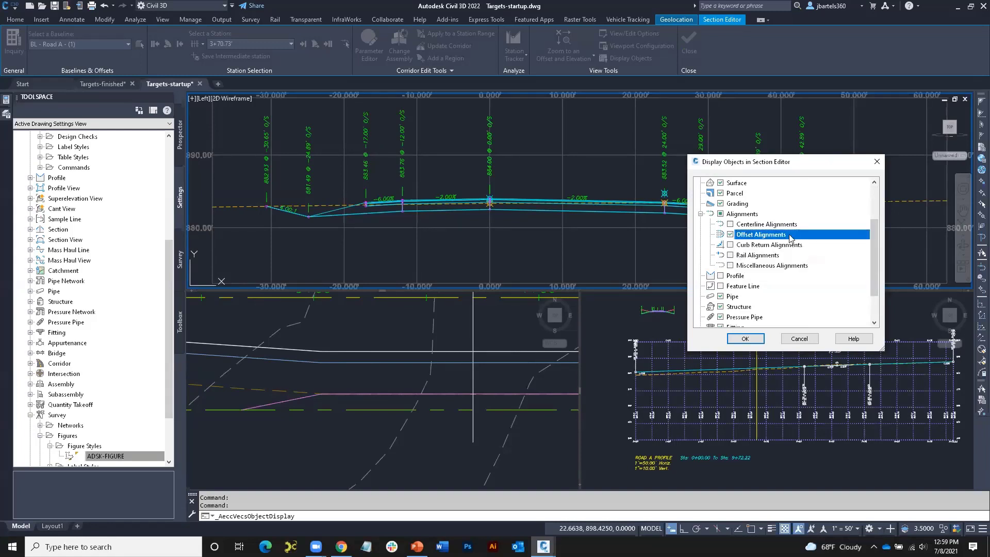
click(746, 338)
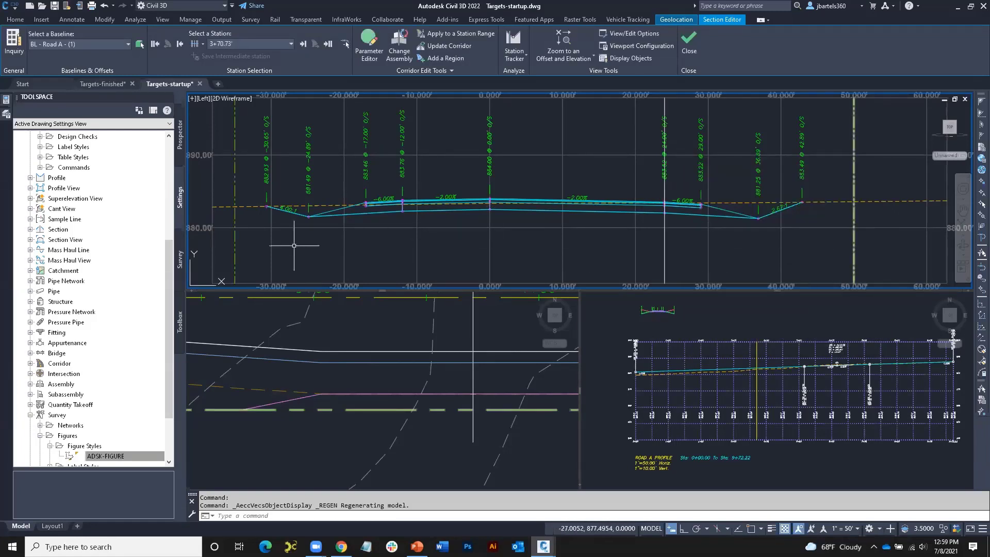
Turn the display of all Alignments, Profile and Feature Line objects back on in the Section Editor
click(625, 60)
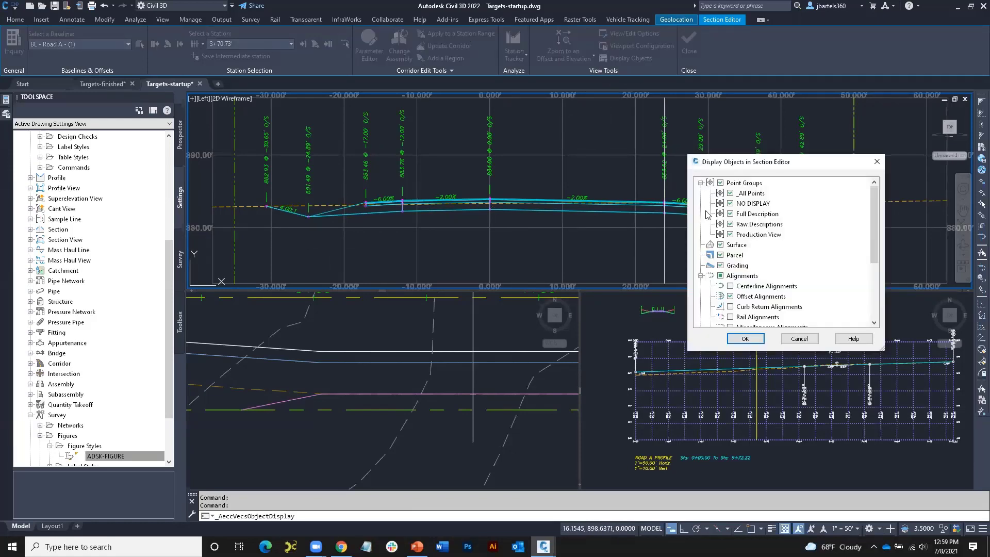
click(724, 277)
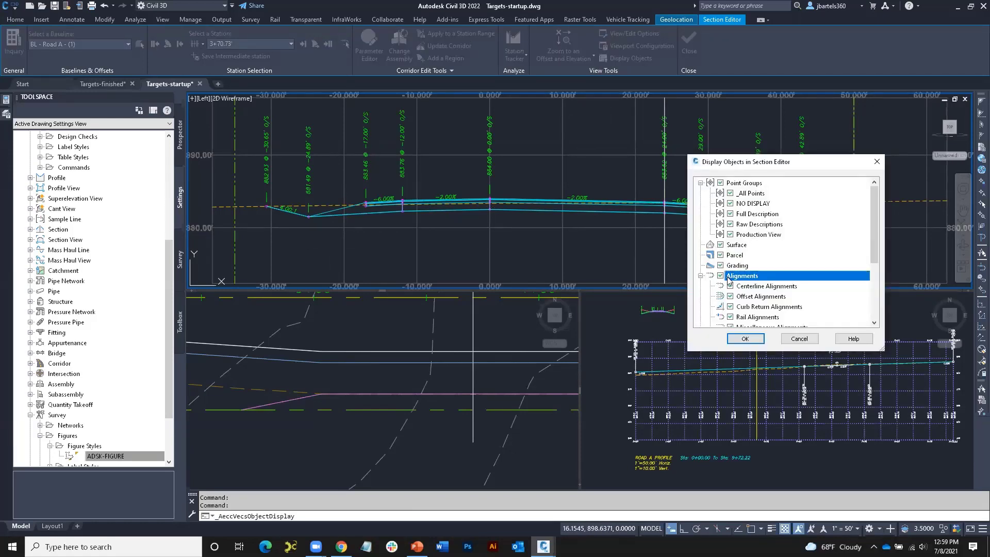
scroll(744, 288, down, 2)
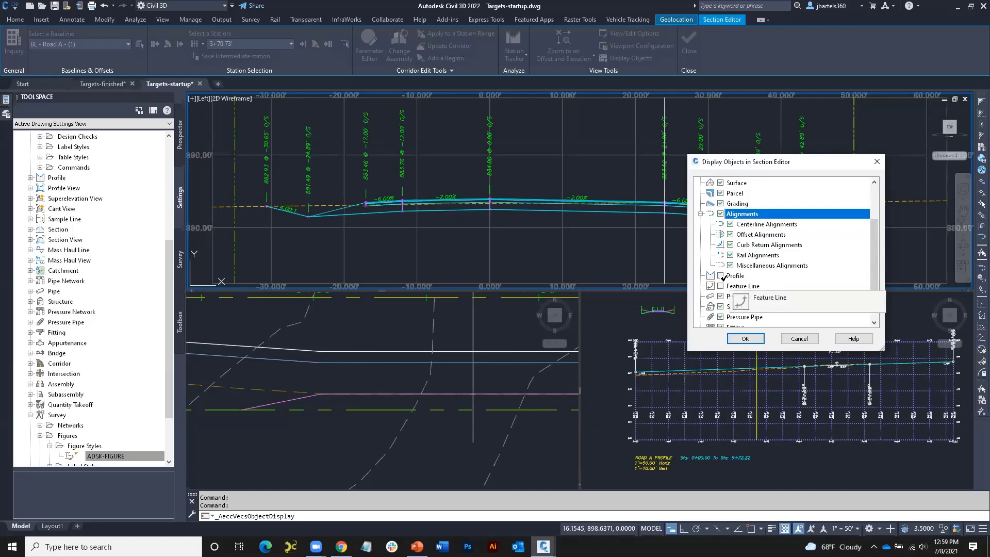
click(720, 275)
click(721, 285)
click(745, 338)
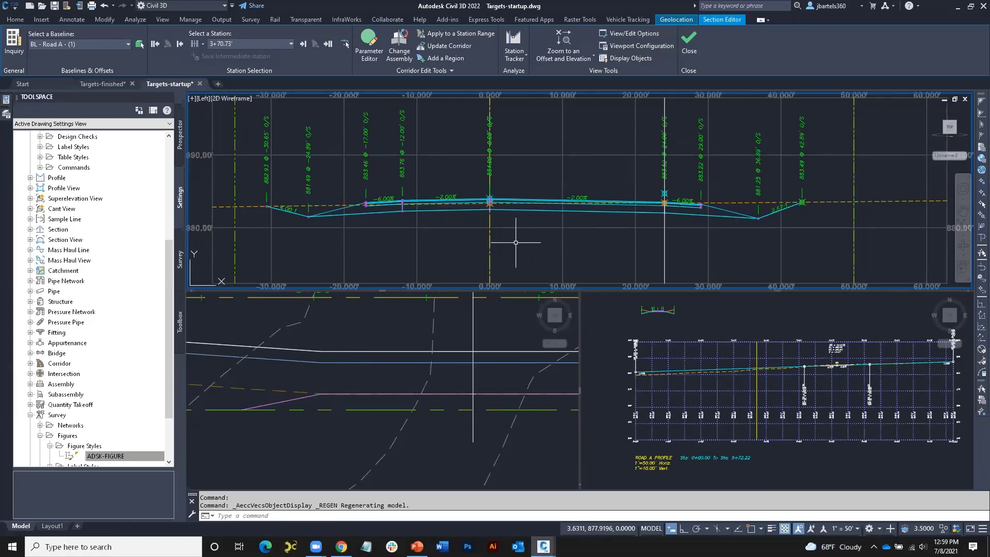
Close the Section Editor and switch to PowerPoint to start the slide show from the Agenda slide
click(689, 42)
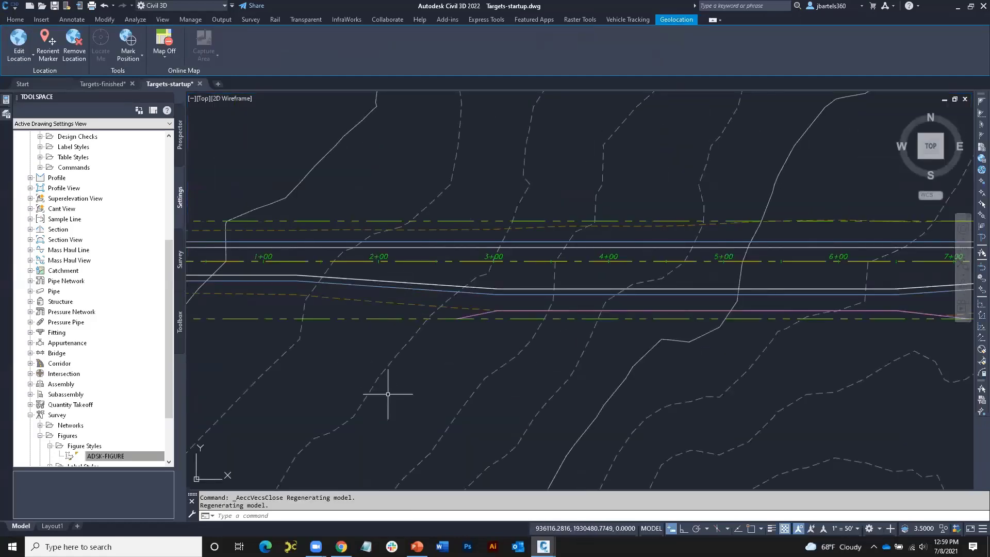
click(417, 546)
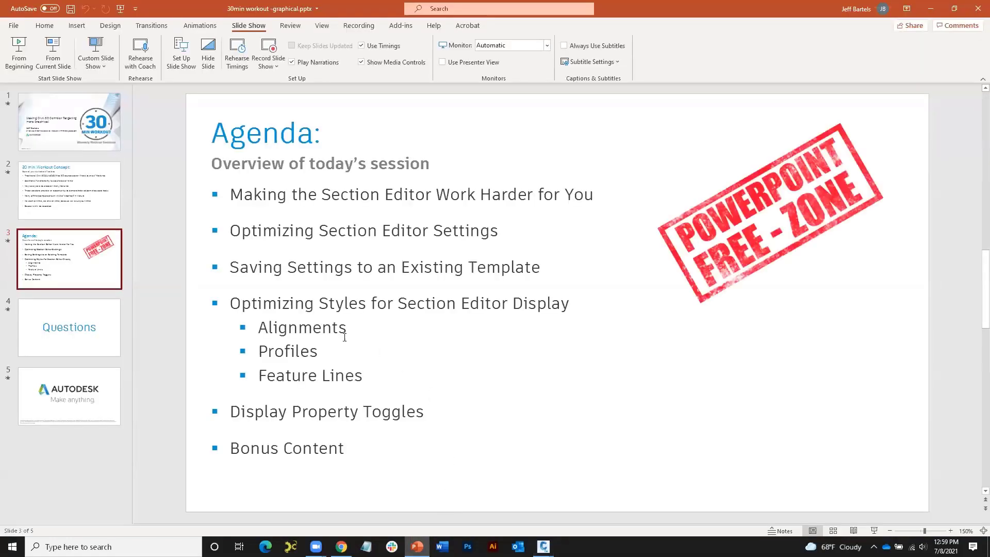
click(52, 52)
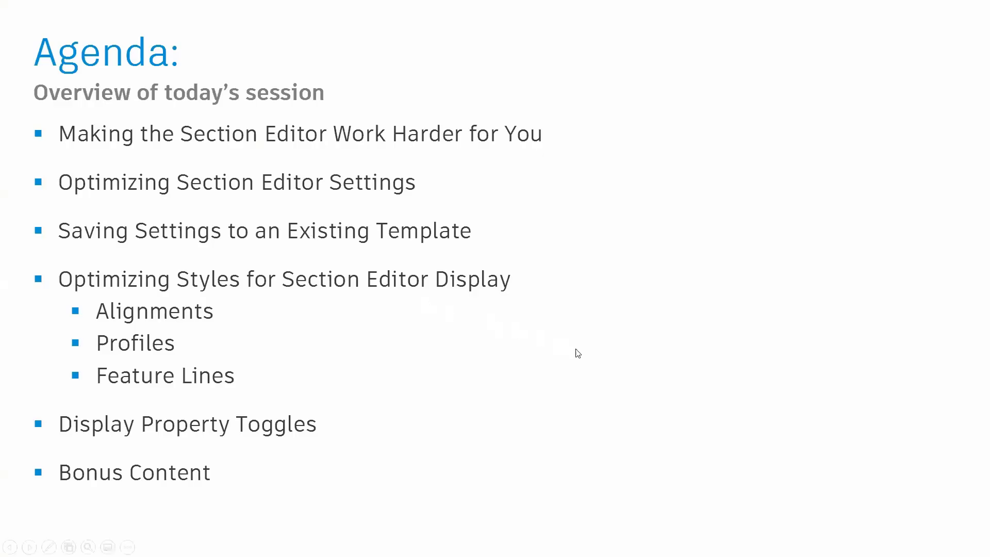